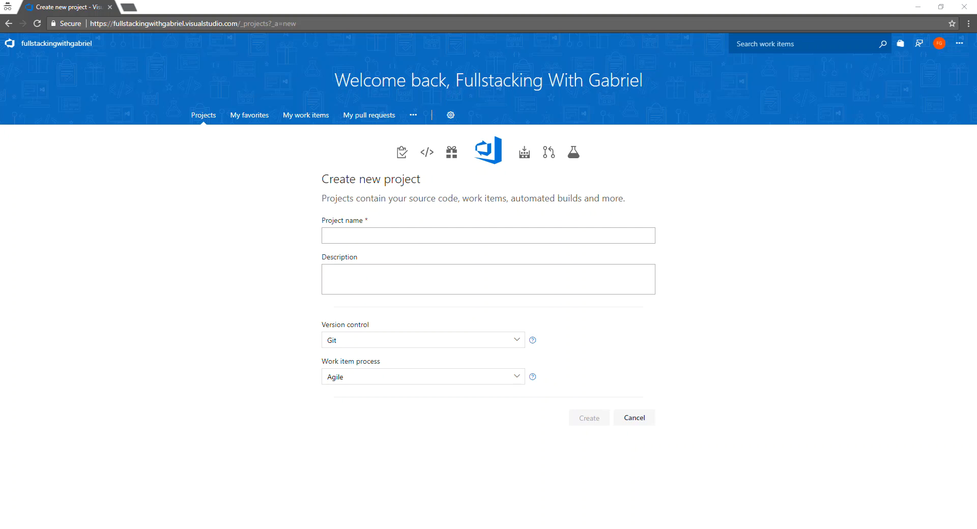
# Name the new project "My Awesome Website" and give it the description "some text here".
pyautogui.click(400, 233)
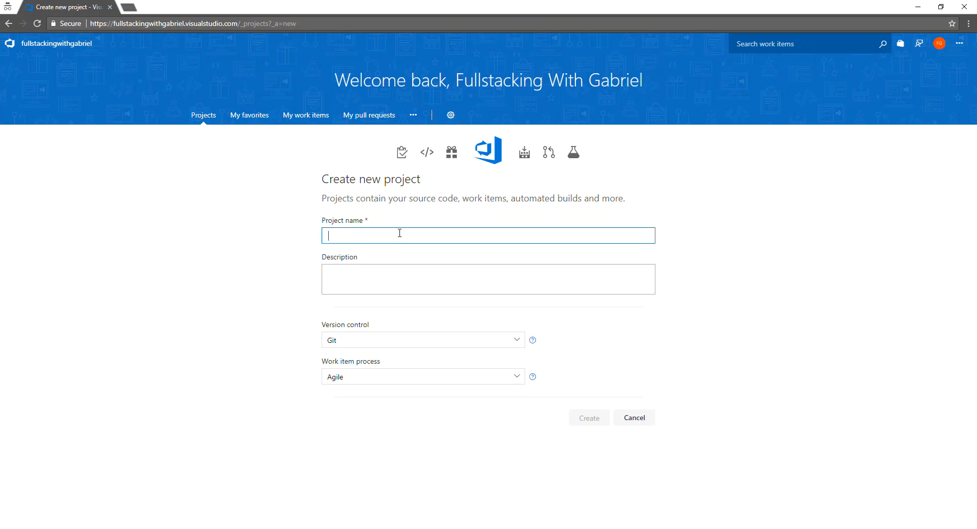
pyautogui.write('My Awesome Website')
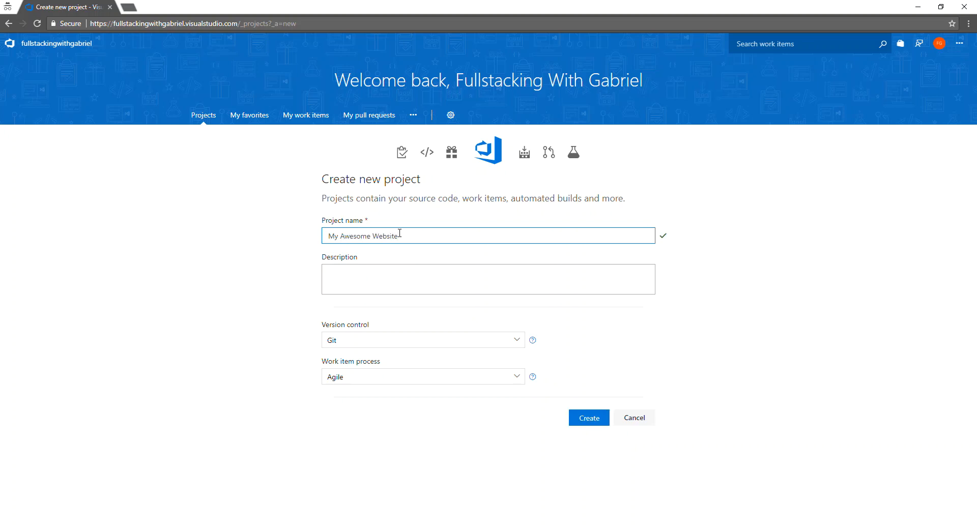
pyautogui.click(367, 274)
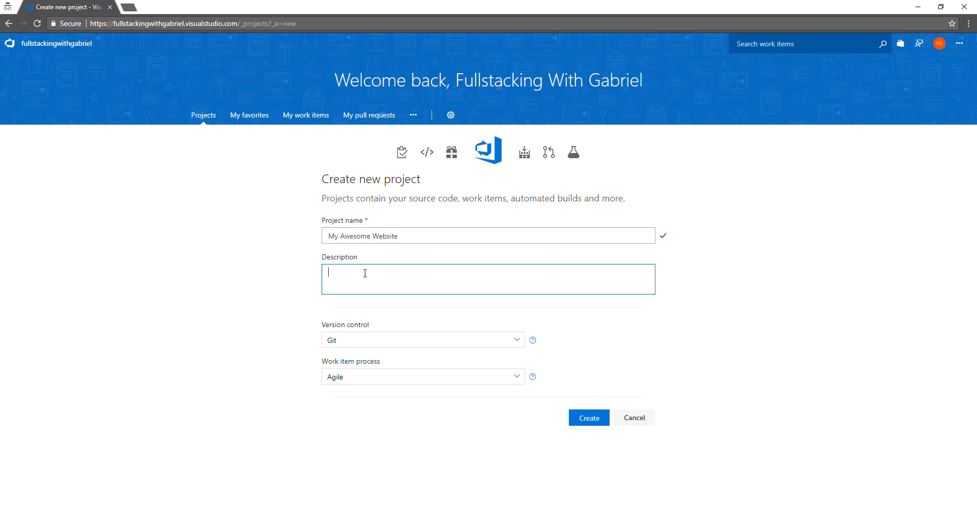
pyautogui.write('some te')
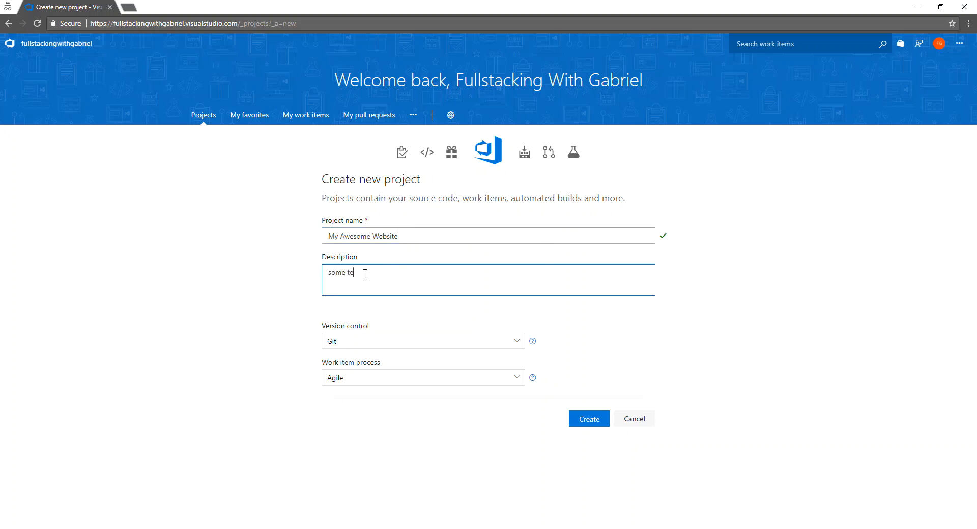
pyautogui.write('xt here')
# Create the project with Team Foundation Version Control as version control and Scrum as the work item process.
pyautogui.click(354, 346)
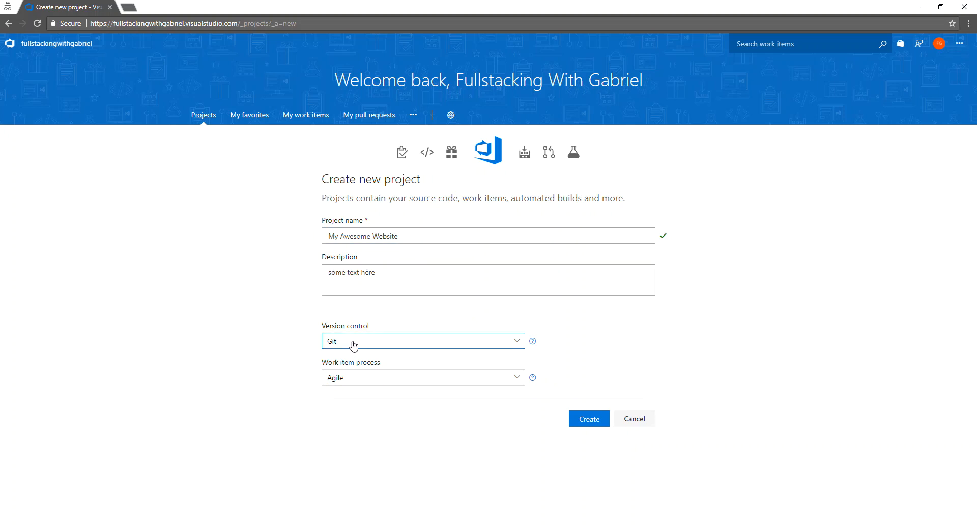
pyautogui.click(361, 375)
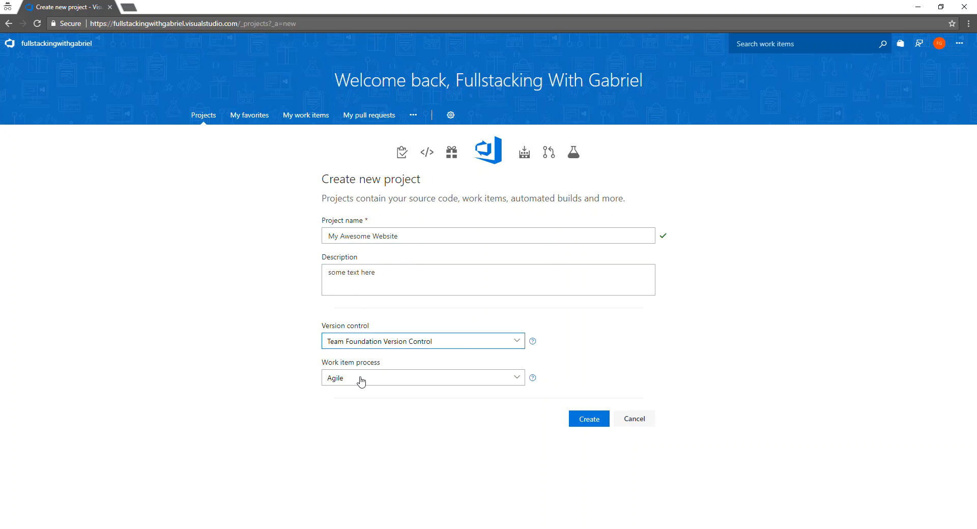
pyautogui.click(361, 381)
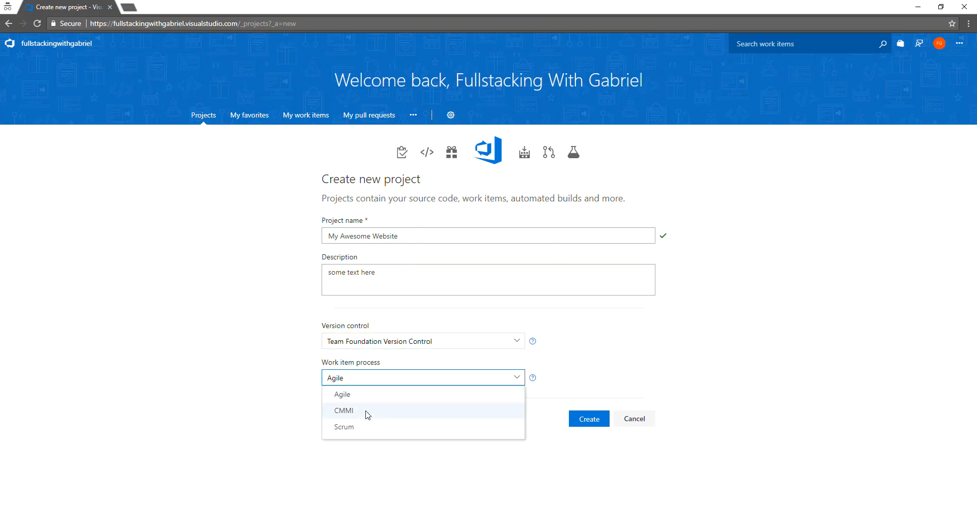
pyautogui.click(366, 428)
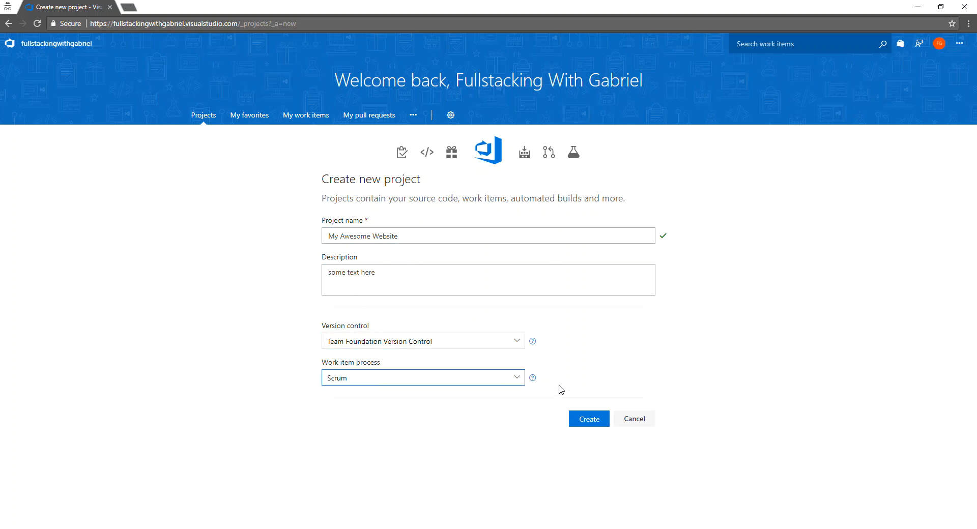
pyautogui.click(584, 426)
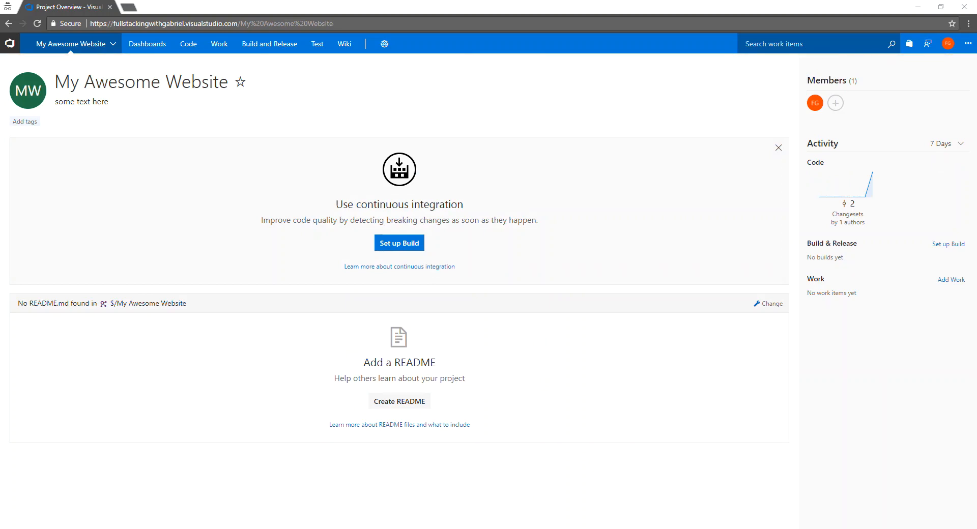
# Look over the new project's code files, work options and overview dashboard.
pyautogui.click(188, 46)
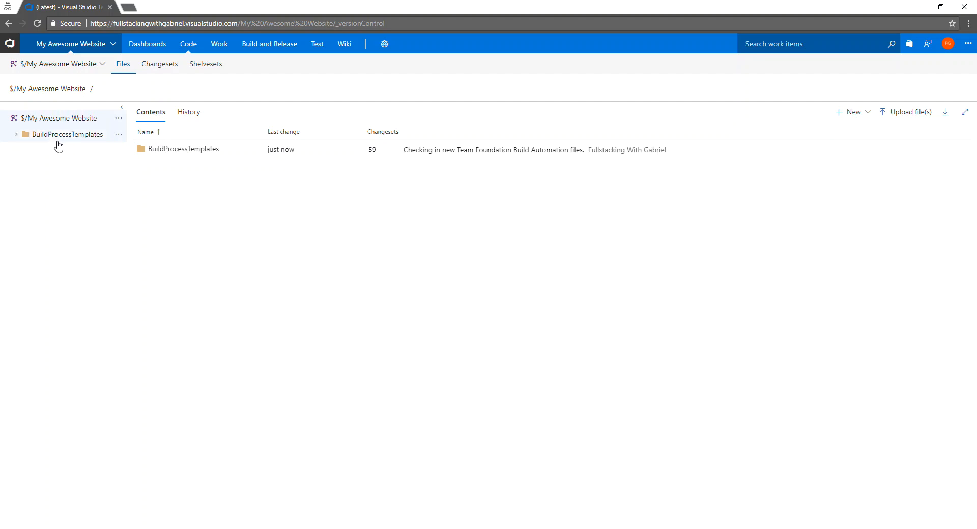
pyautogui.moveTo(220, 49)
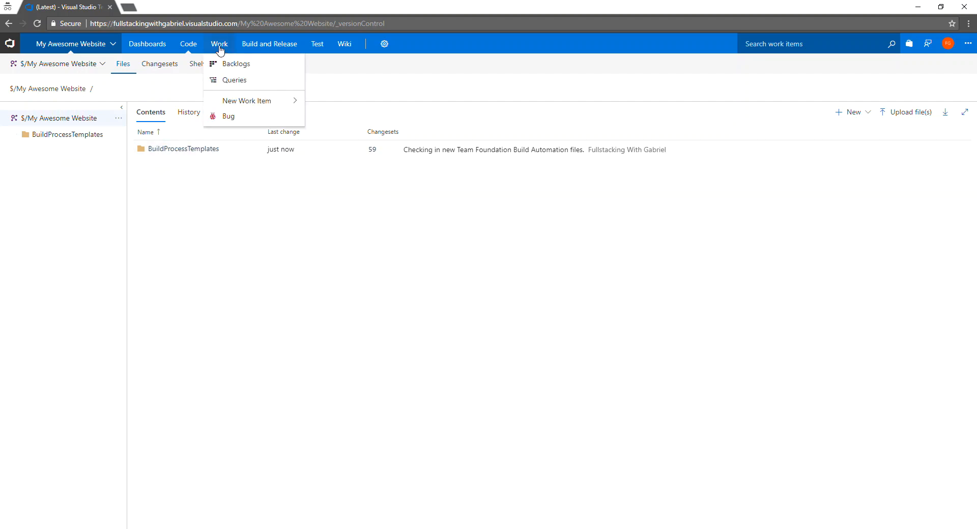
pyautogui.click(142, 50)
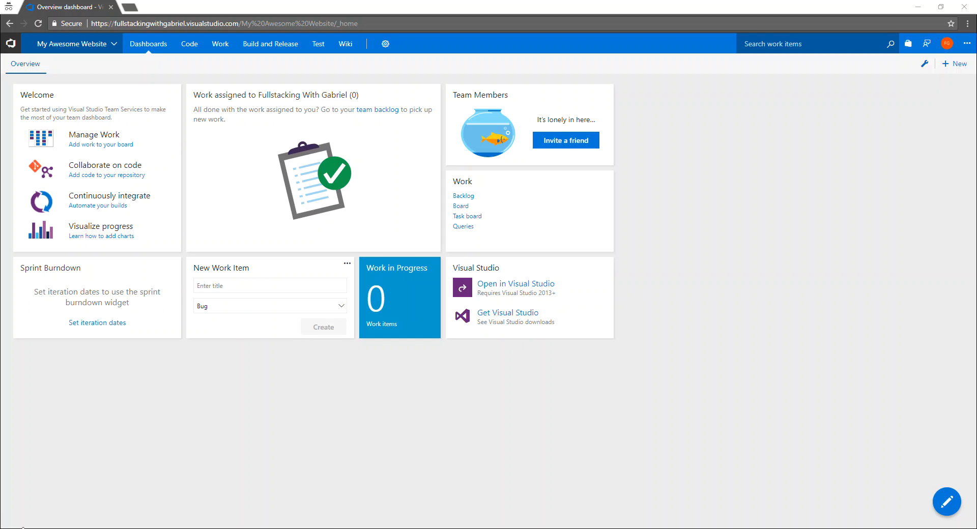
# Switch to Visual Studio and open the connection management for team projects.
pyautogui.click(10, 528)
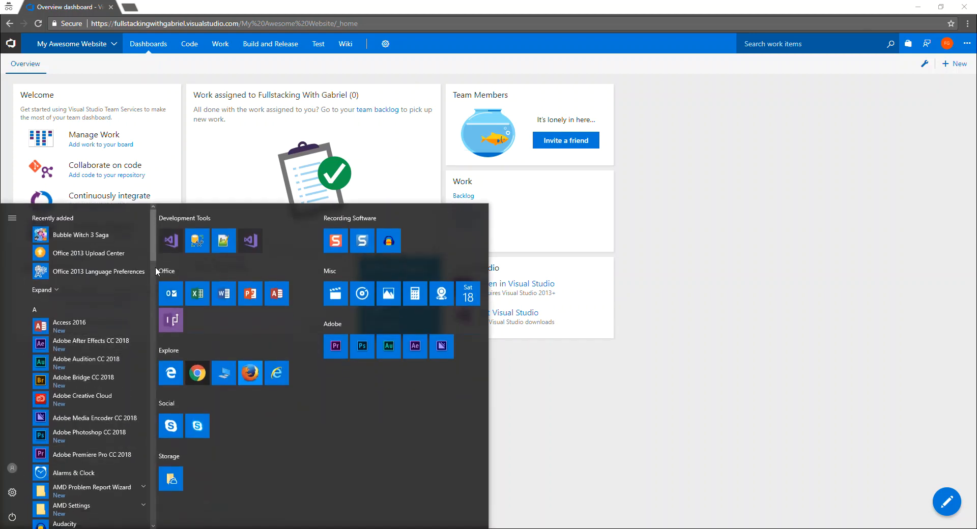
pyautogui.click(172, 247)
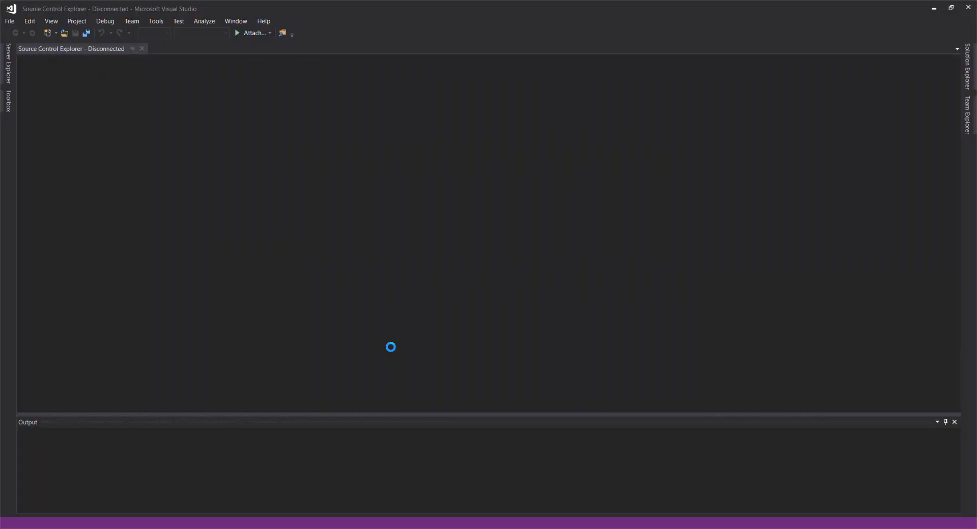
pyautogui.click(130, 22)
pyautogui.click(159, 33)
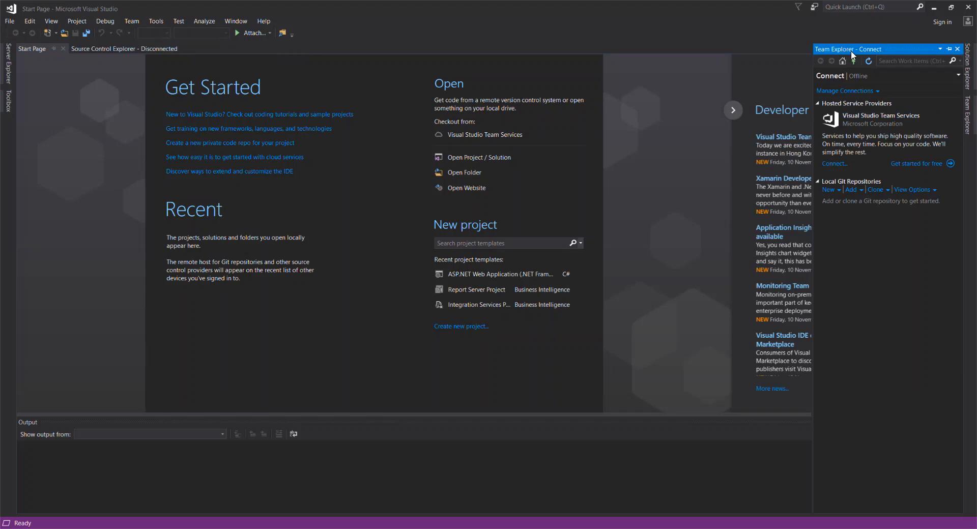
# Connect to the My Awesome Website project hosted on Visual Studio Team Services.
pyautogui.click(839, 163)
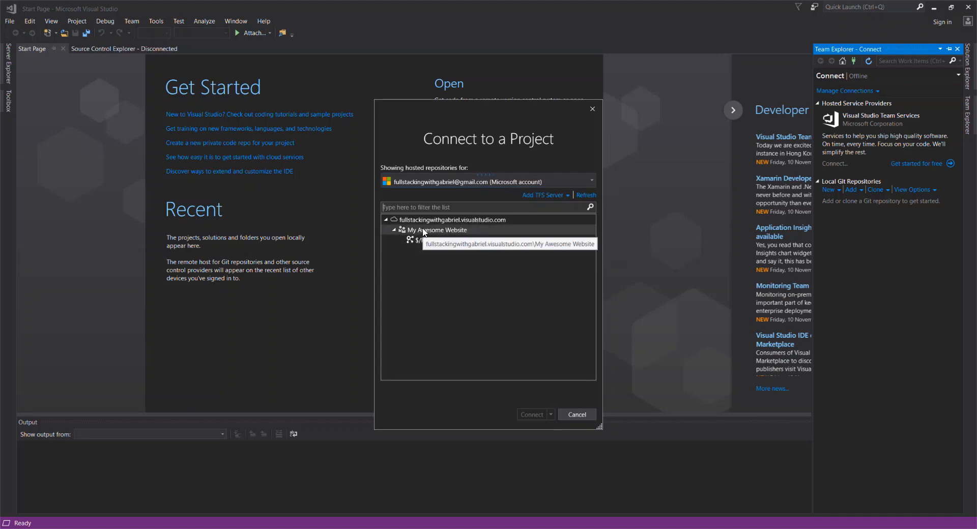
pyautogui.click(393, 230)
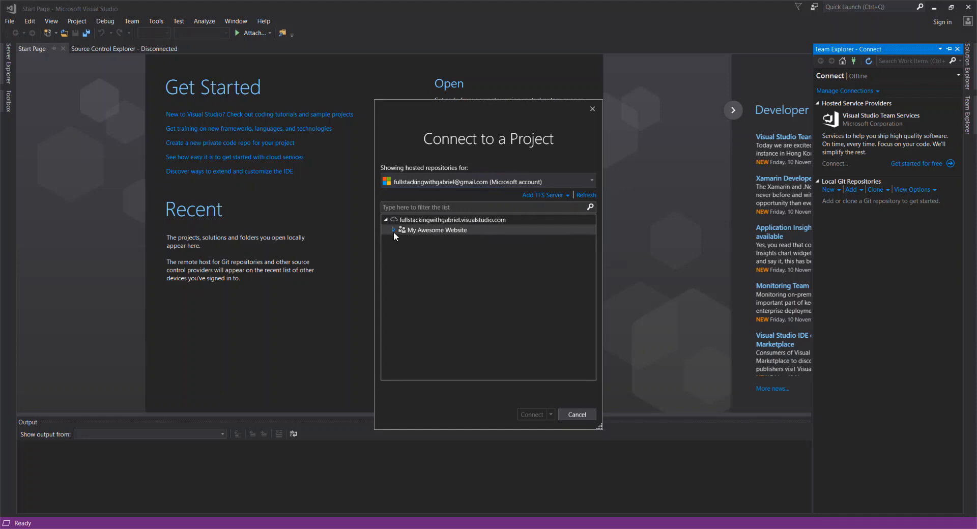
pyautogui.click(422, 232)
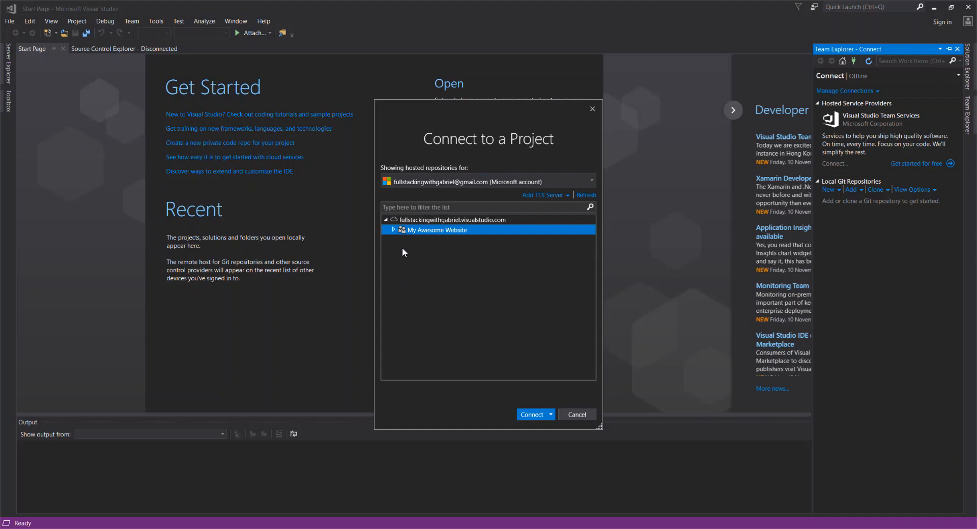
pyautogui.click(526, 411)
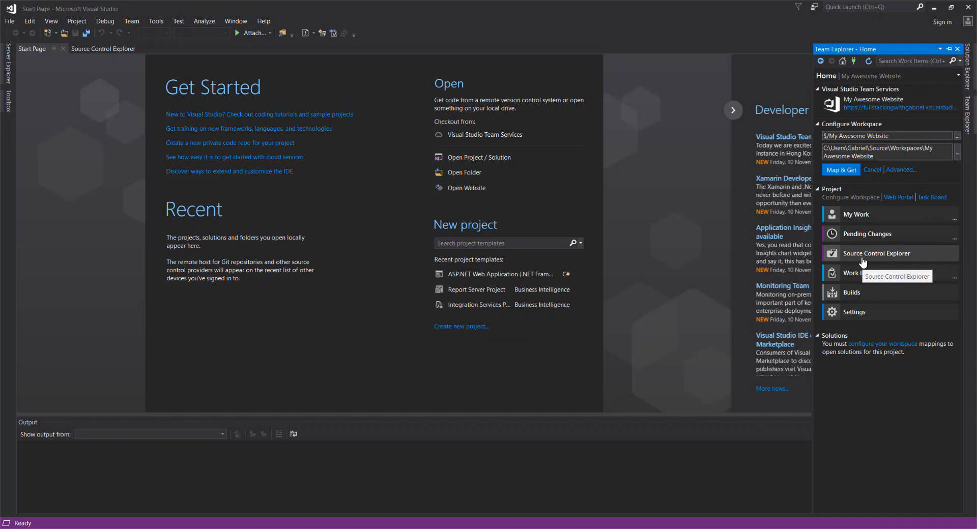
# Open Source Control Explorer and inspect the folders inside the My Awesome Website project.
pyautogui.click(861, 259)
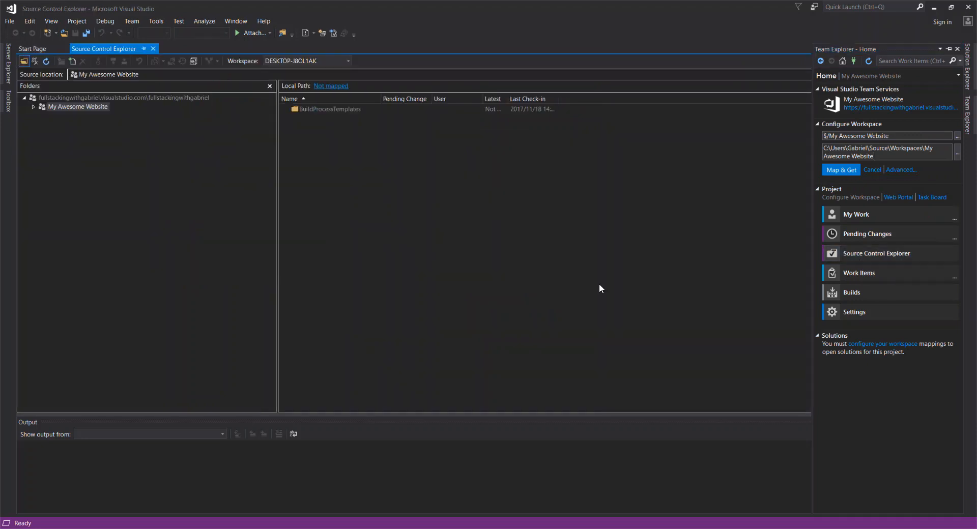
pyautogui.click(32, 109)
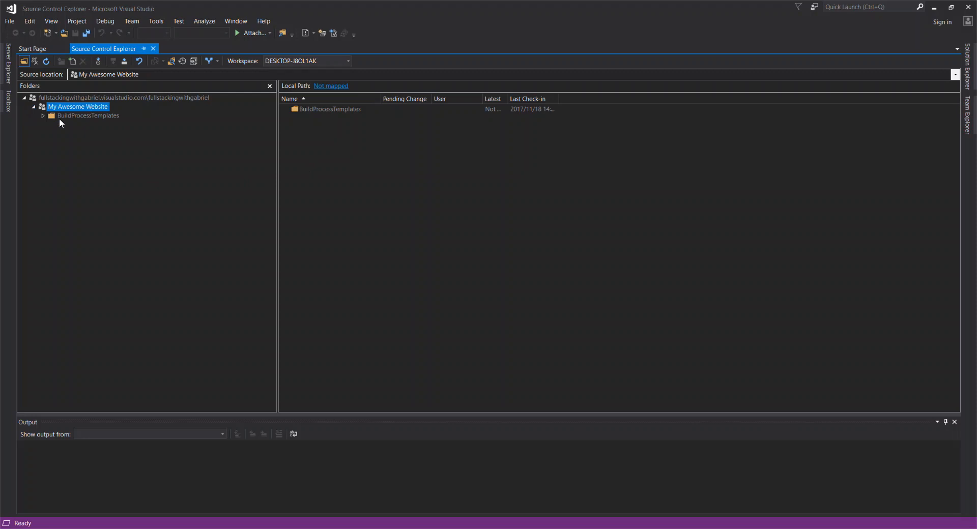
pyautogui.click(34, 107)
# Map the server root recursively to a new local folder, C:\Development\VSO, and decline getting the files immediately.
pyautogui.click(84, 98)
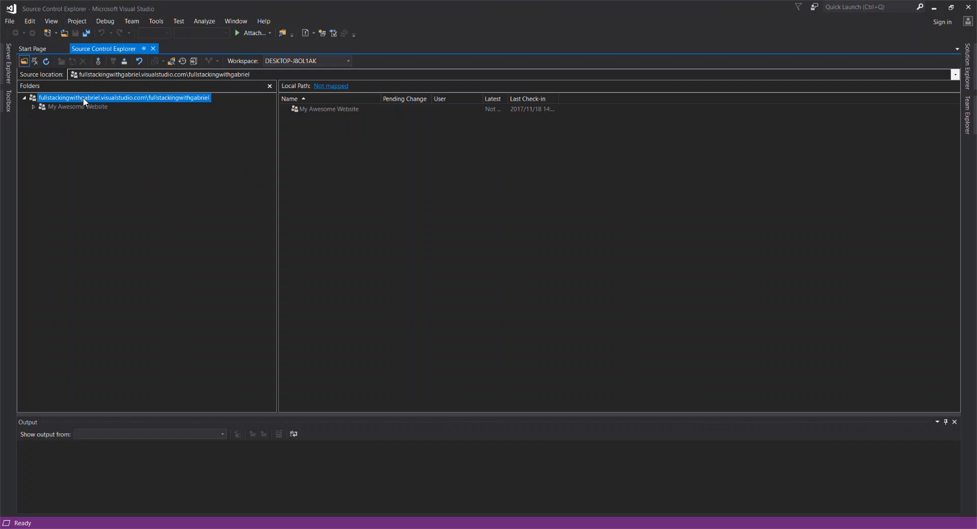
pyautogui.click(321, 86)
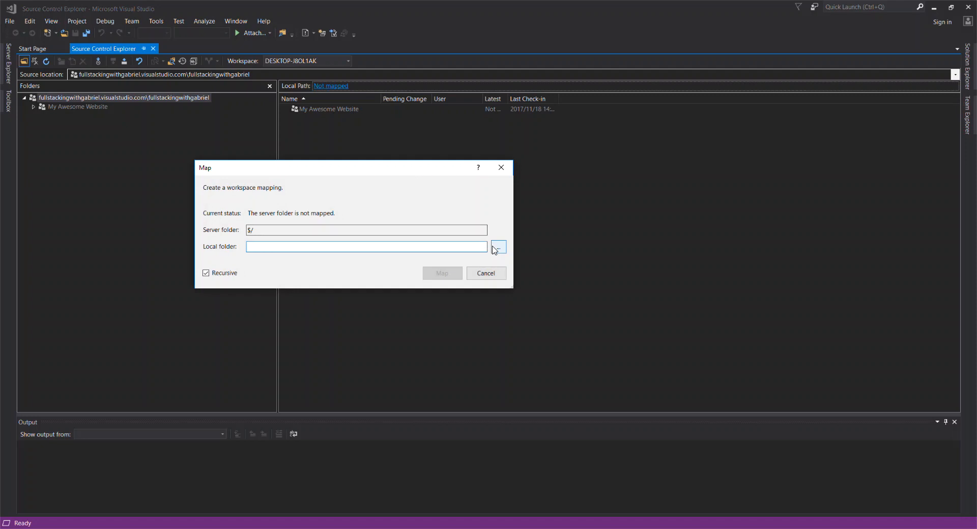
pyautogui.click(499, 247)
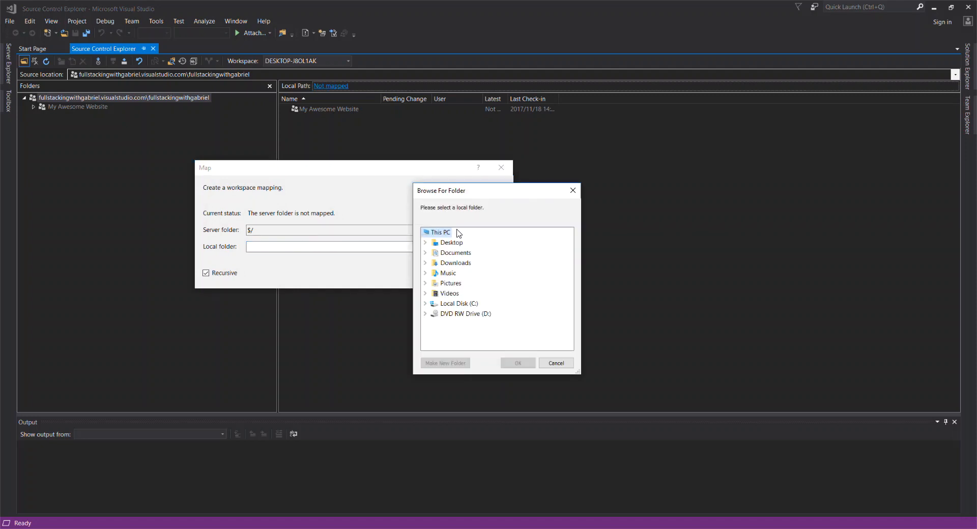
pyautogui.click(425, 304)
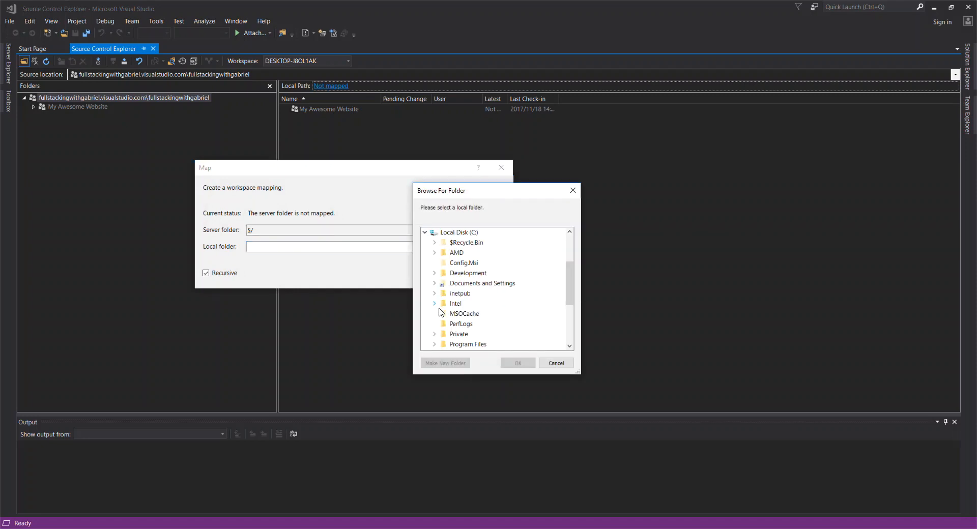
pyautogui.doubleClick(468, 274)
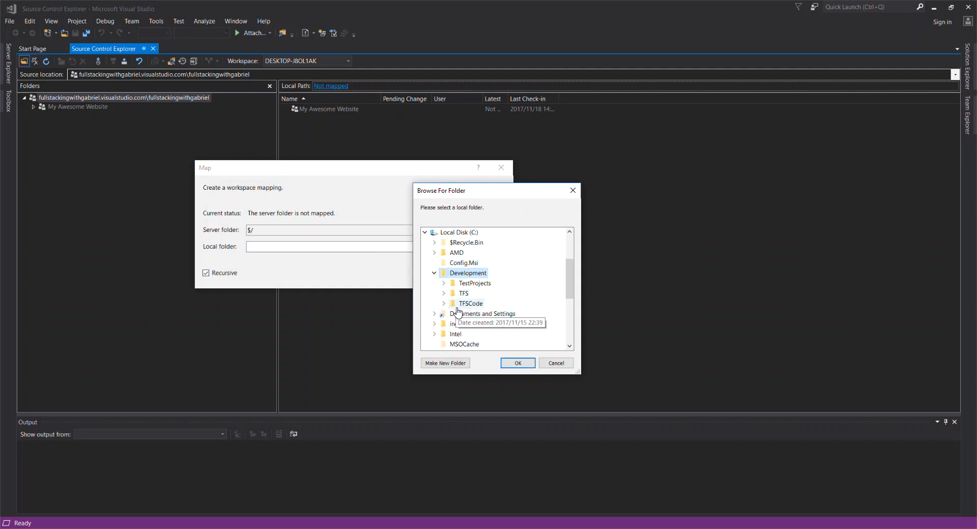
pyautogui.click(448, 363)
pyautogui.write('VSO')
pyautogui.press('Return')
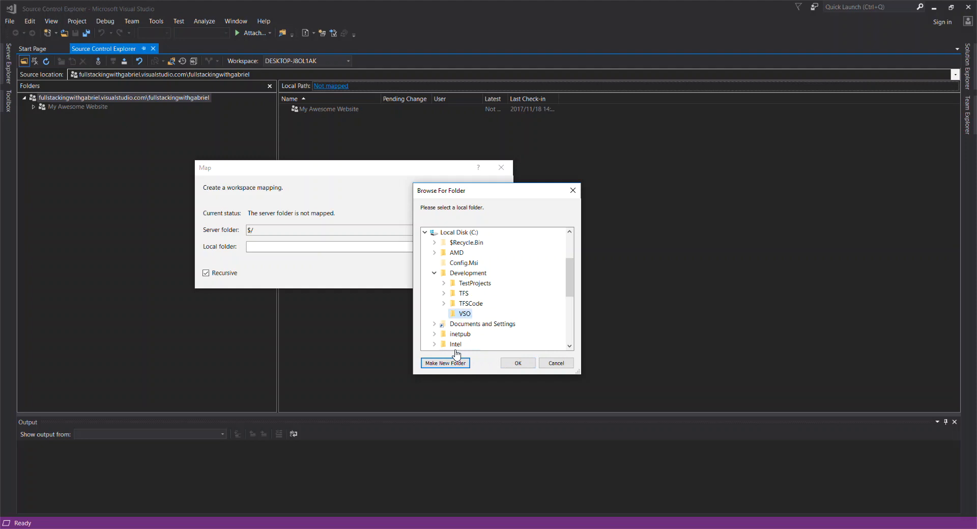
pyautogui.click(512, 367)
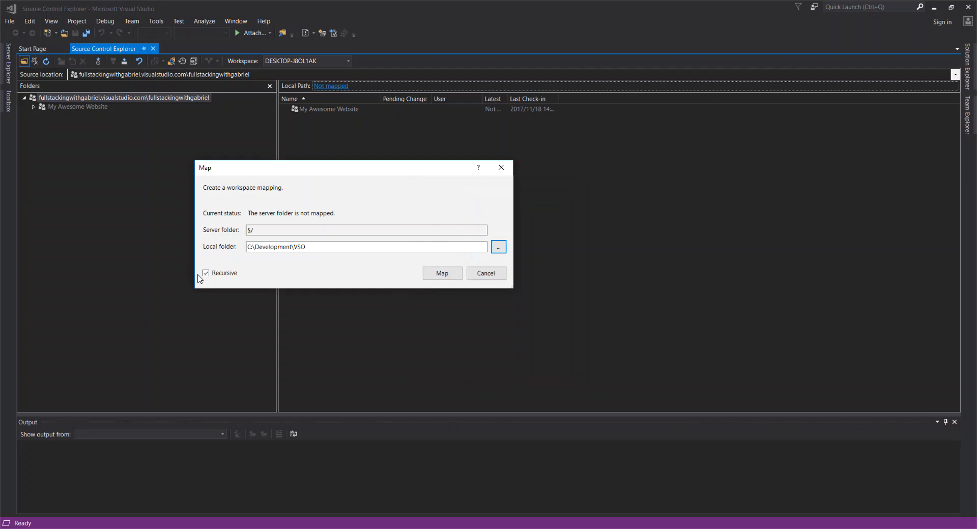
pyautogui.click(438, 277)
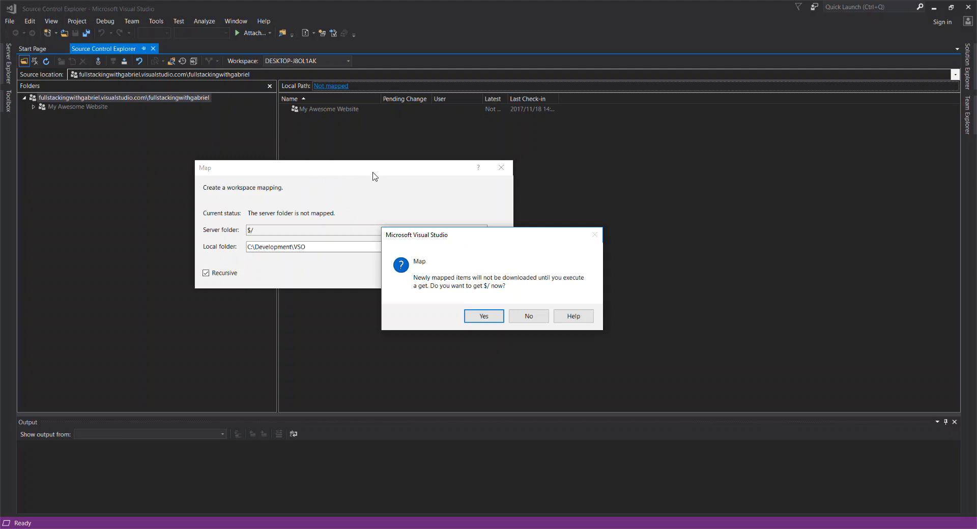
pyautogui.click(528, 316)
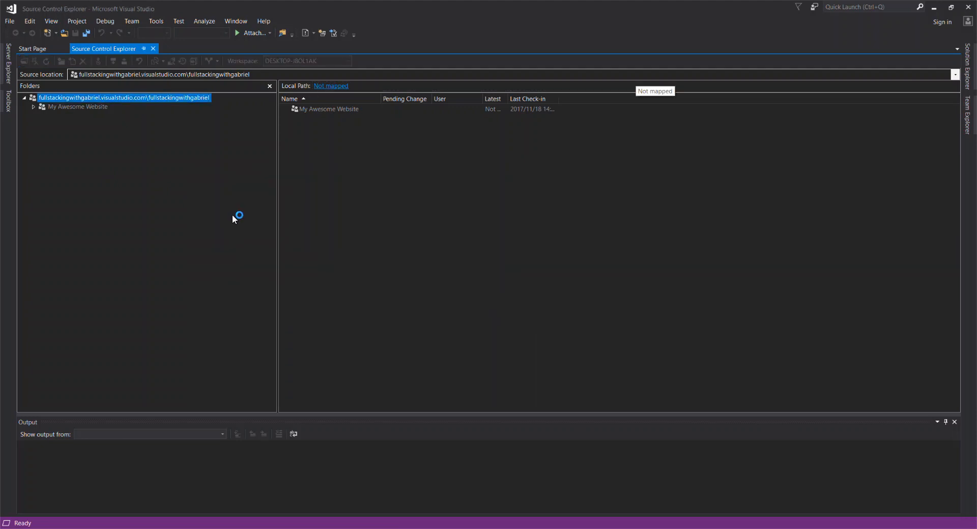
# Get the latest version of the My Awesome Website project and check its local folder in File Explorer.
pyautogui.click(68, 107)
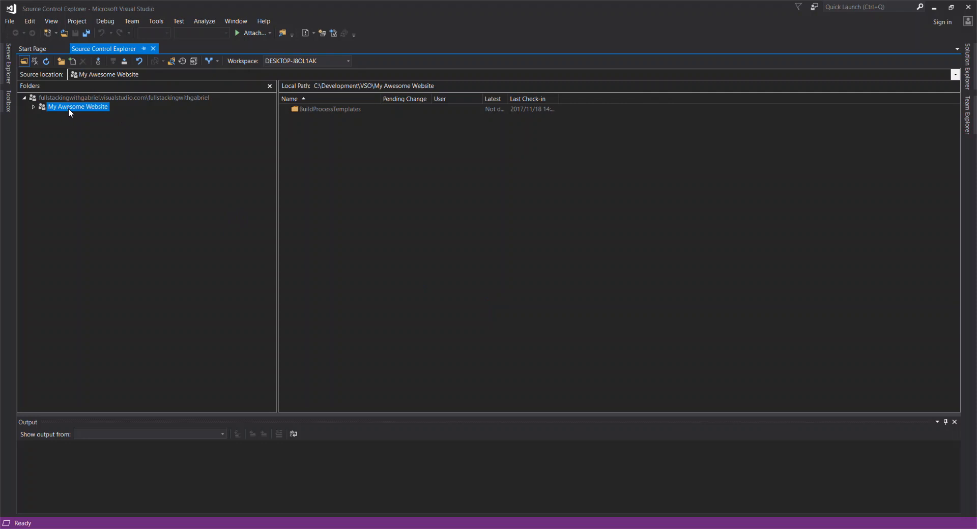
pyautogui.rightClick(68, 108)
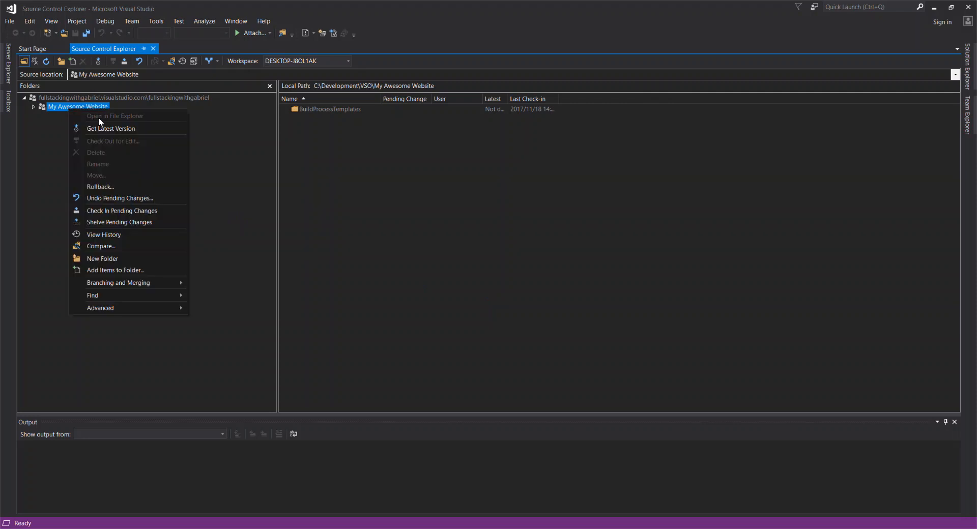
pyautogui.click(110, 131)
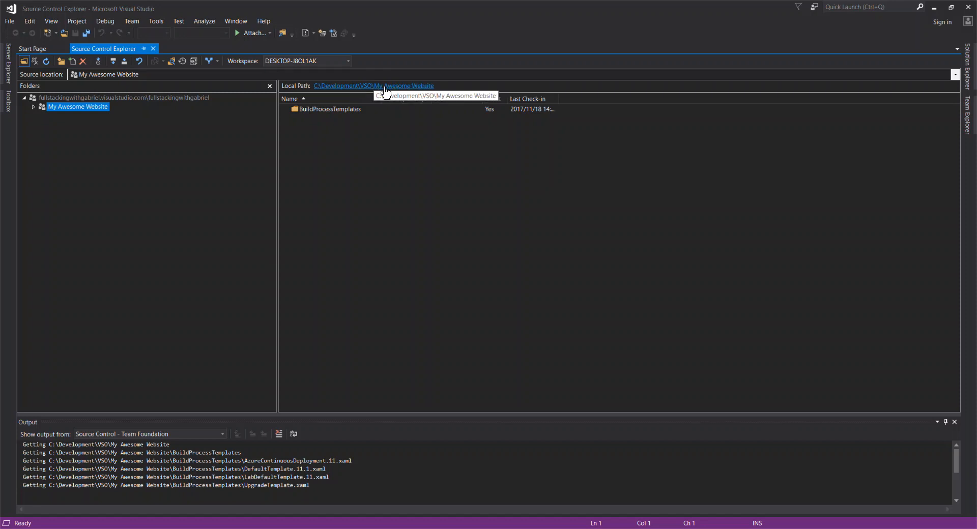
pyautogui.click(339, 91)
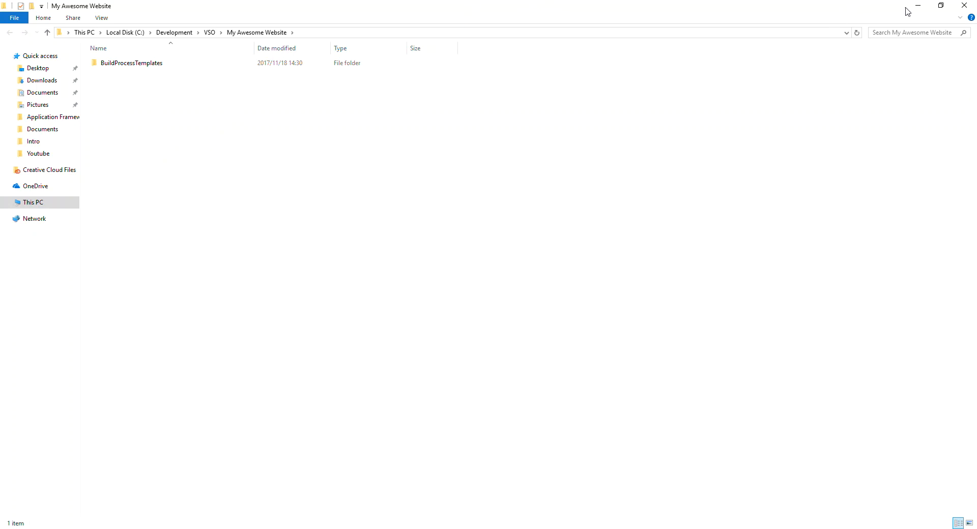
pyautogui.click(965, 5)
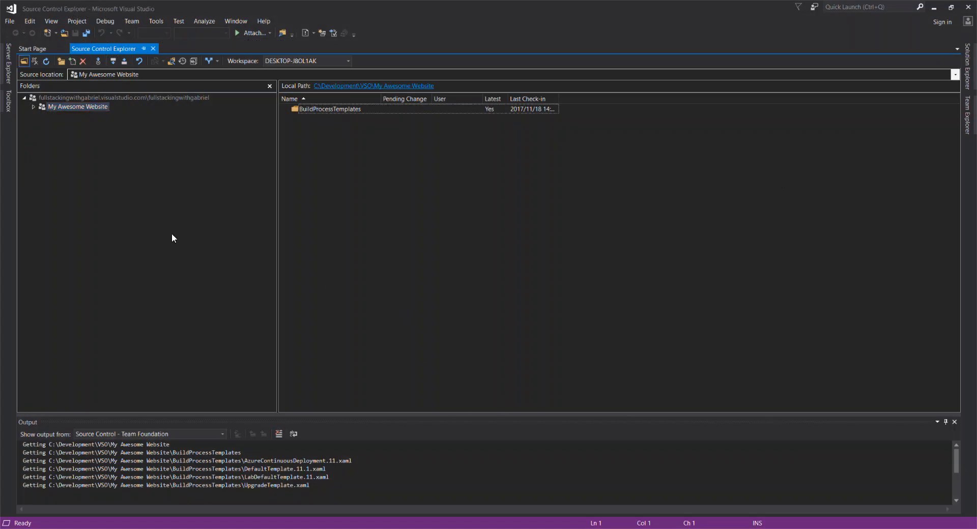
# Create a new folder named Main directly under the My Awesome Website project in source control.
pyautogui.click(31, 107)
pyautogui.click(70, 117)
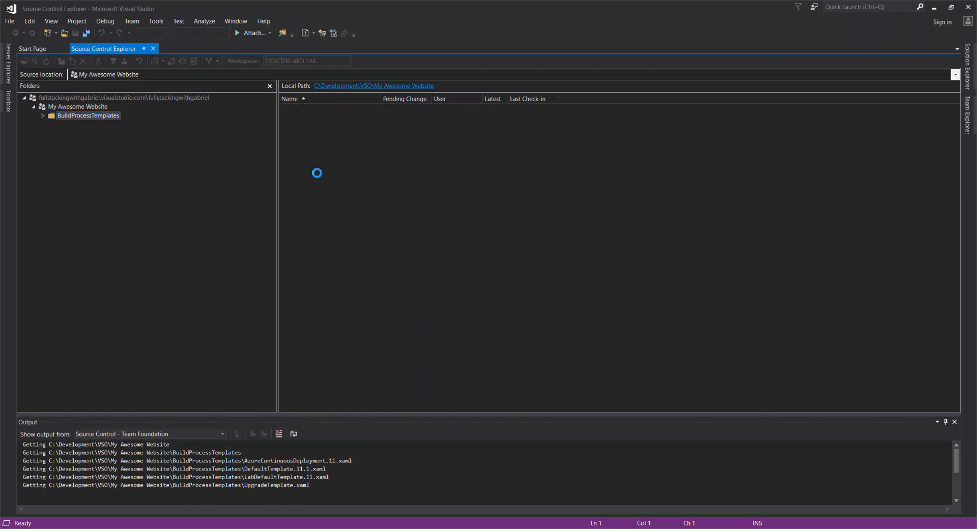
pyautogui.click(75, 107)
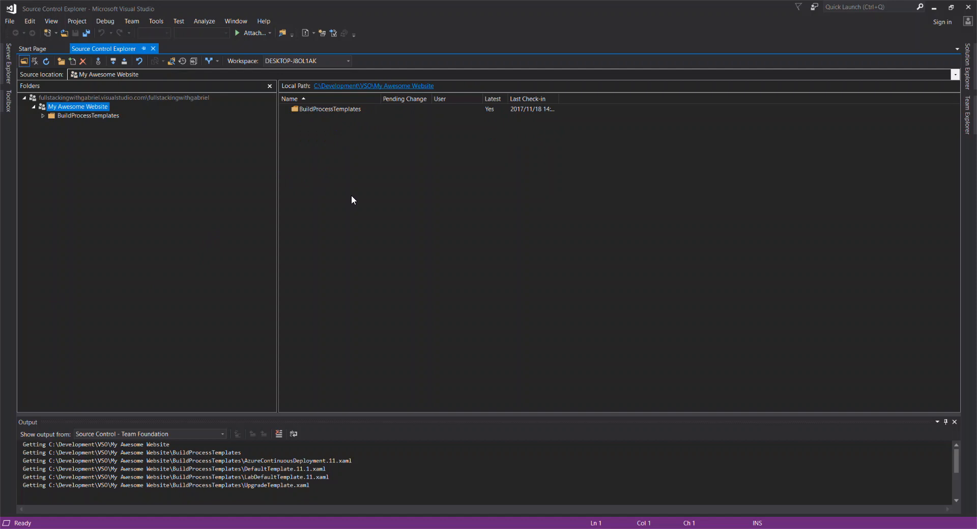
pyautogui.rightClick(298, 164)
pyautogui.click(344, 324)
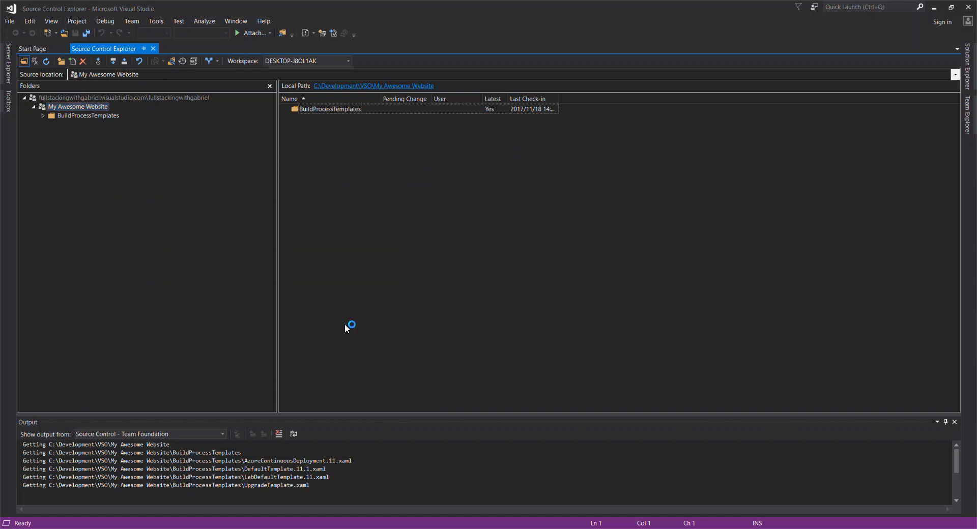
pyautogui.write('Maijn')
pyautogui.press('BackSpace')
pyautogui.press('BackSpace')
pyautogui.write('m')
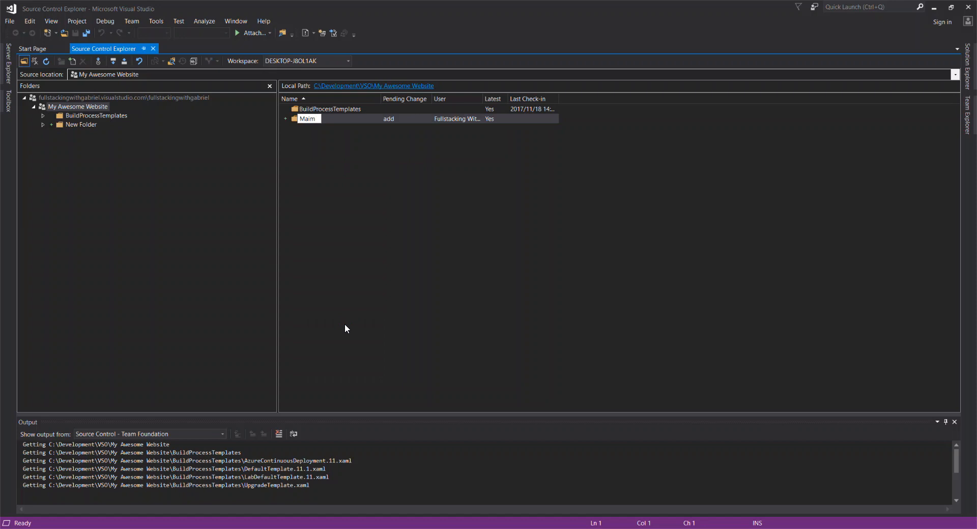
pyautogui.press('BackSpace')
pyautogui.write('n')
pyautogui.press('Return')
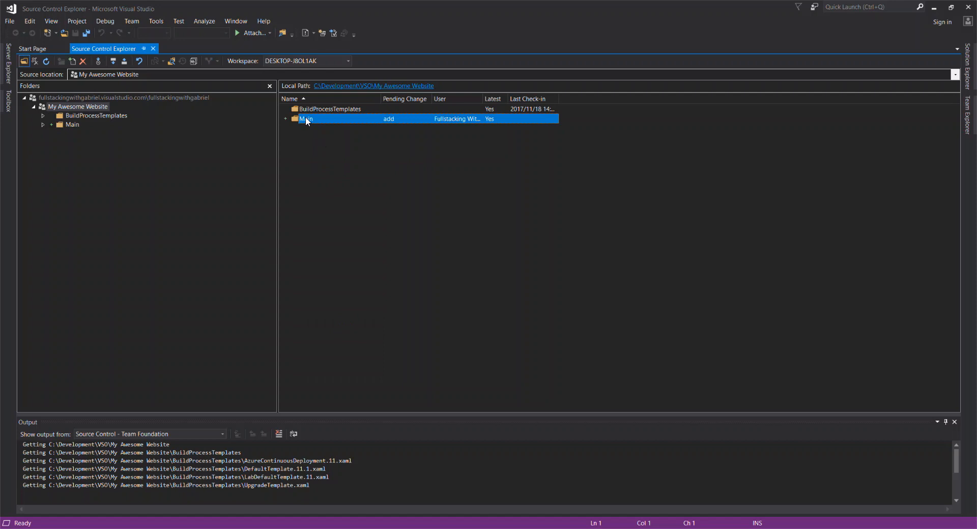
# Start a new project and set its location to C:\Development\VSO\My Awesome Website\Main.
pyautogui.click(9, 23)
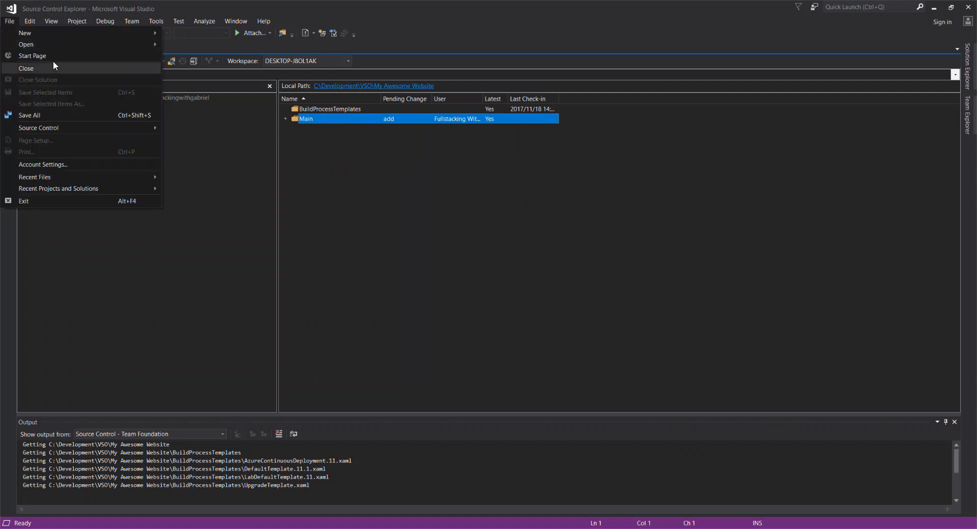
pyautogui.moveTo(54, 35)
pyautogui.click(179, 34)
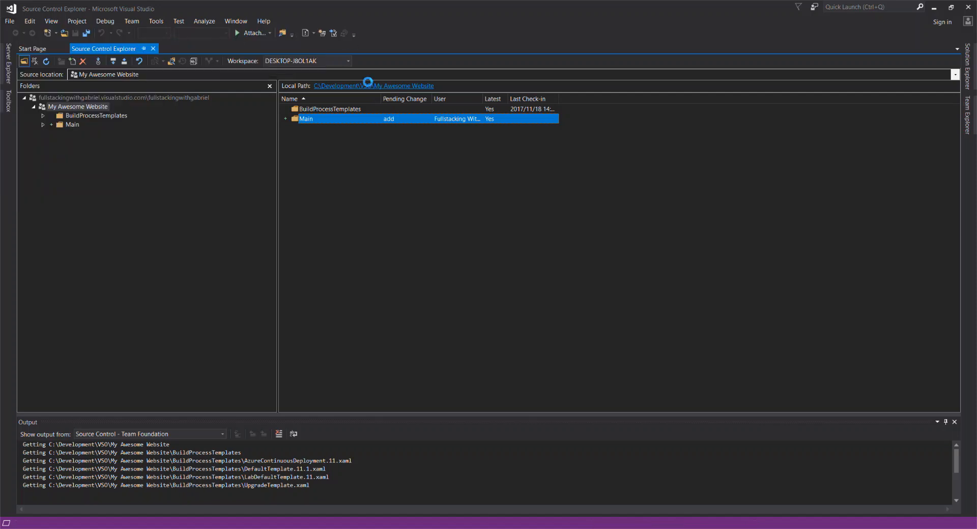
pyautogui.click(626, 380)
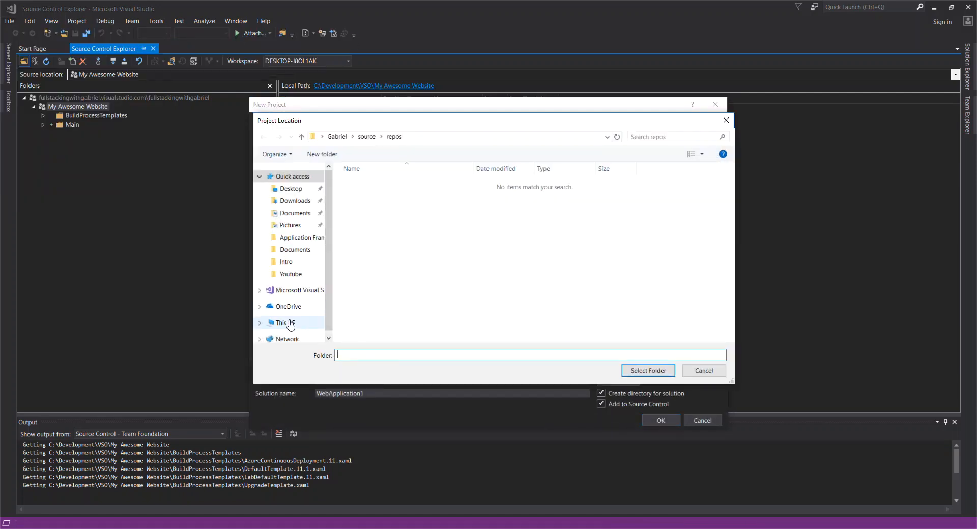
pyautogui.click(286, 323)
pyautogui.doubleClick(388, 262)
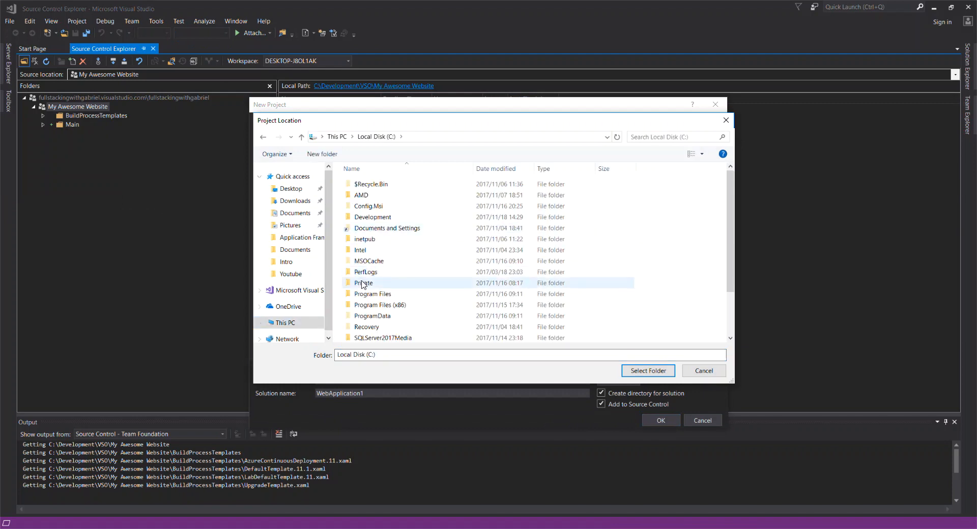
pyautogui.doubleClick(363, 217)
pyautogui.doubleClick(360, 217)
pyautogui.doubleClick(362, 196)
pyautogui.click(362, 197)
pyautogui.doubleClick(362, 196)
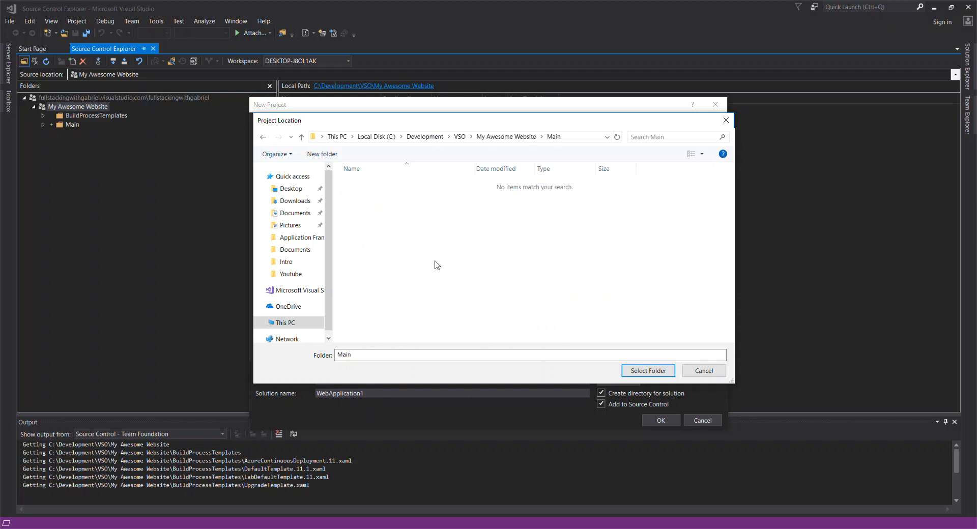
pyautogui.click(645, 371)
# Name the ASP.NET Web Application (.NET Framework) project My Awesome Website and create it with the MVC template under source control.
pyautogui.moveTo(380, 368); pyautogui.dragTo(170, 362)
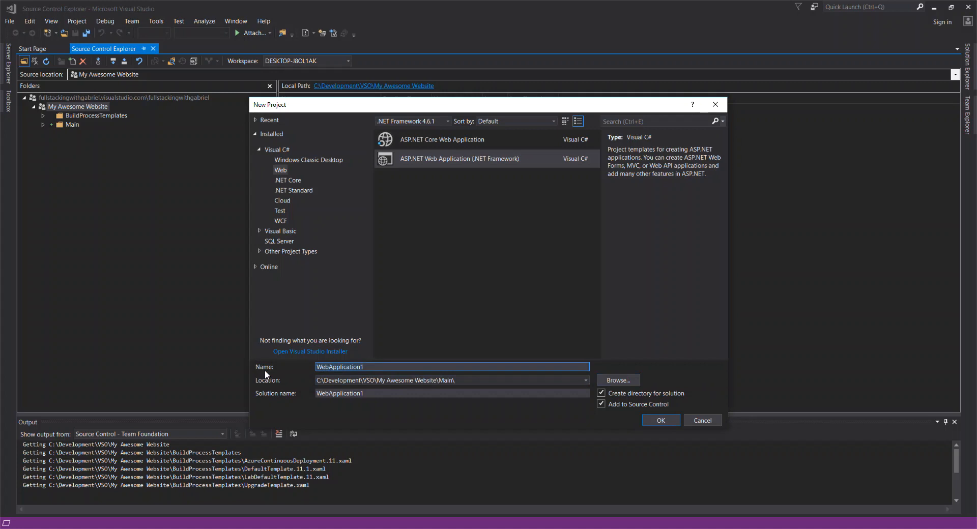
pyautogui.write('My Awesome Website')
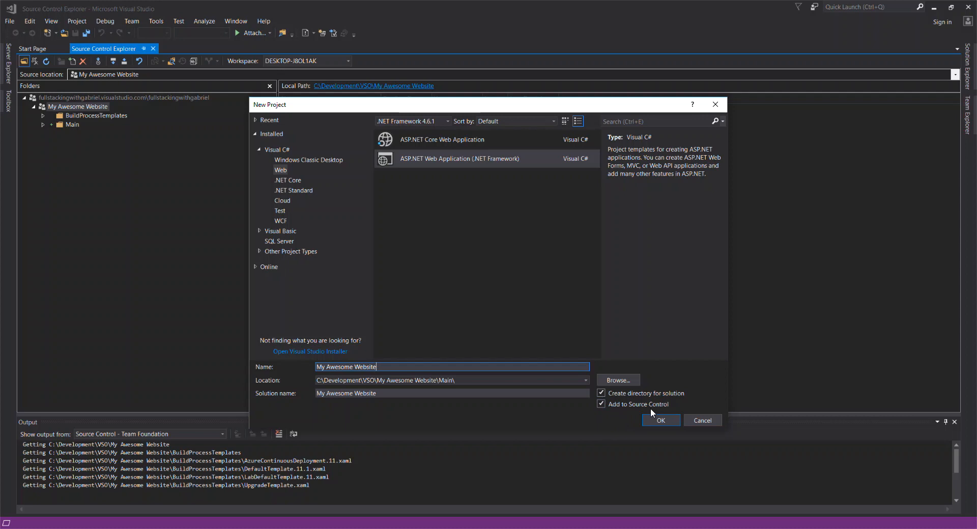
pyautogui.click(660, 420)
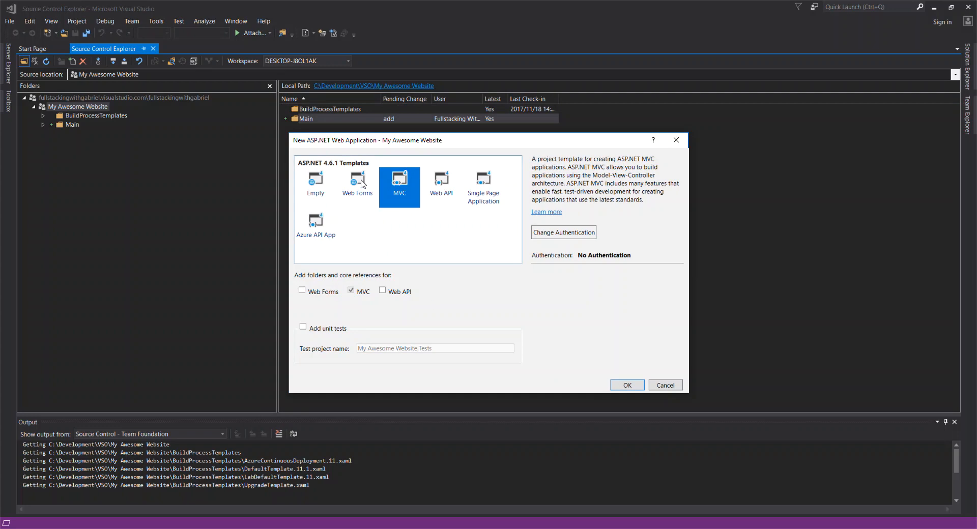
pyautogui.click(628, 385)
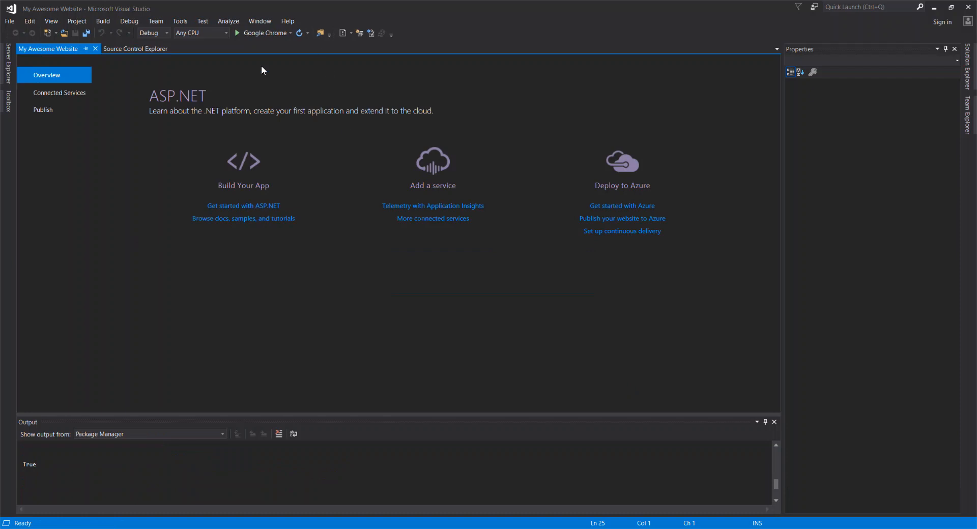
# Run the website in Google Chrome, check its Home, About and Contact pages, and close the browser.
pyautogui.click(264, 34)
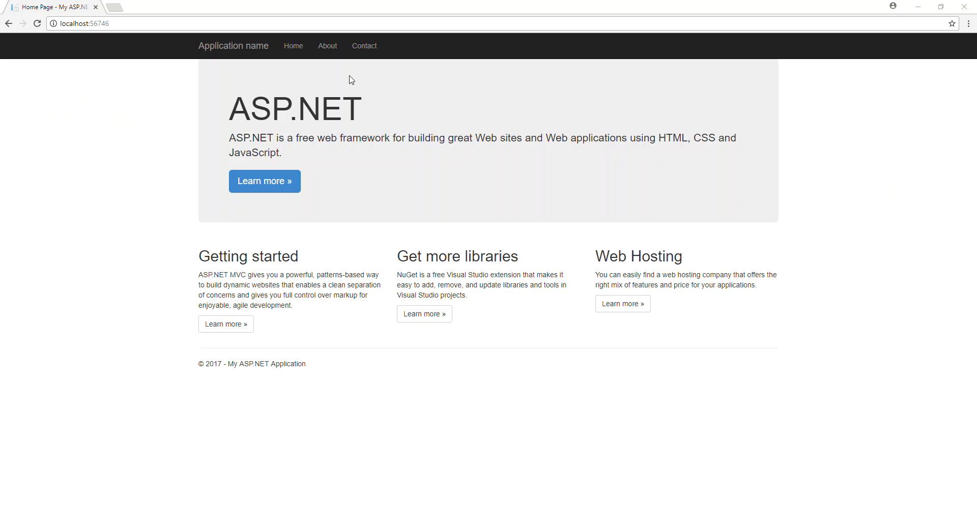
pyautogui.click(327, 48)
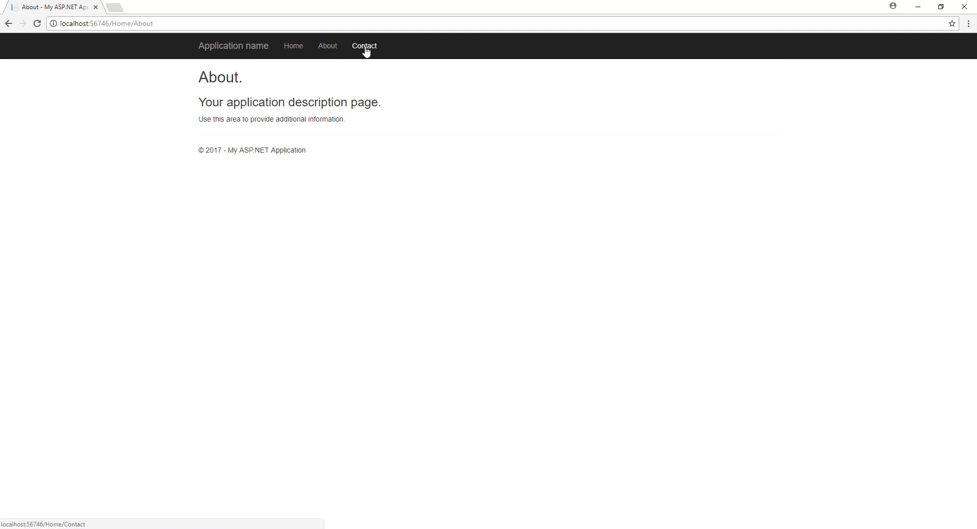
pyautogui.click(365, 48)
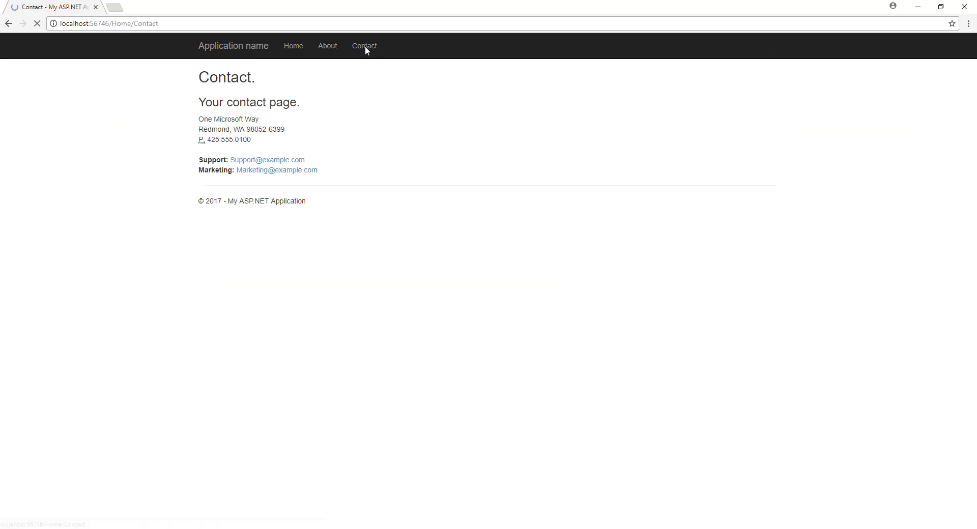
pyautogui.click(332, 51)
pyautogui.click(298, 49)
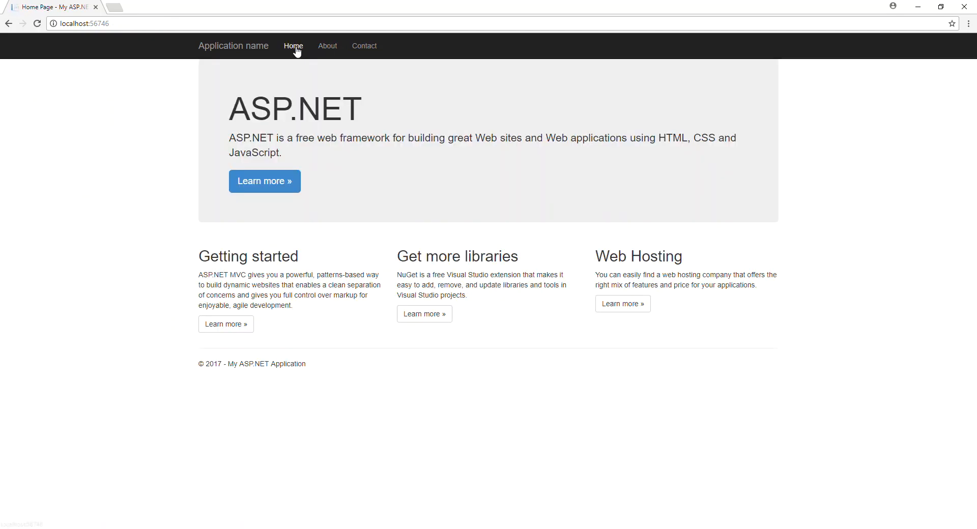
pyautogui.click(364, 47)
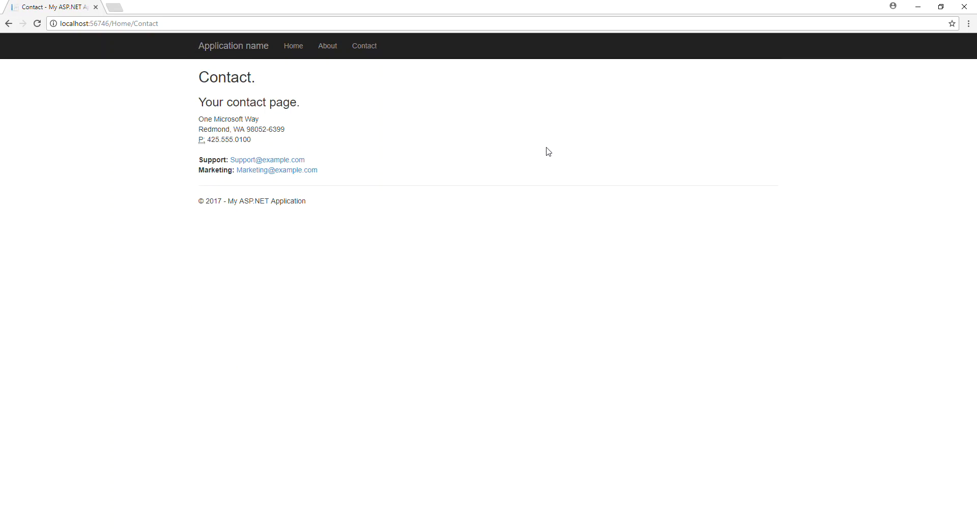
pyautogui.click(965, 8)
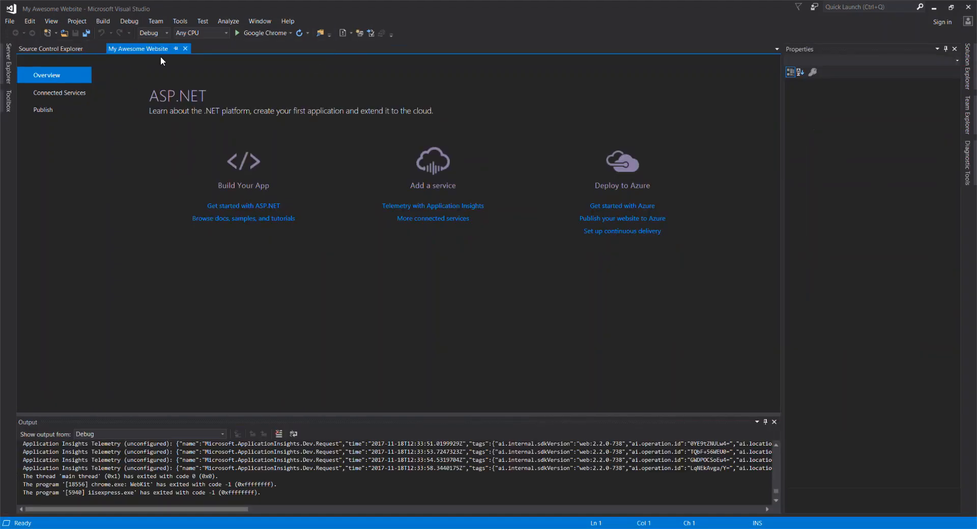
# Close the project overview page and inspect the My Awesome Website solution and project folders under Main in source control.
pyautogui.click(185, 49)
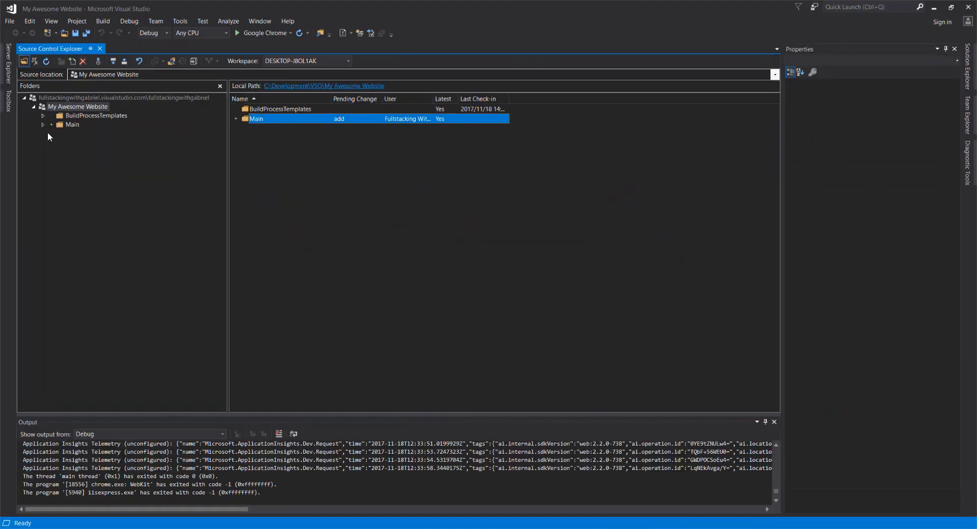
pyautogui.click(43, 125)
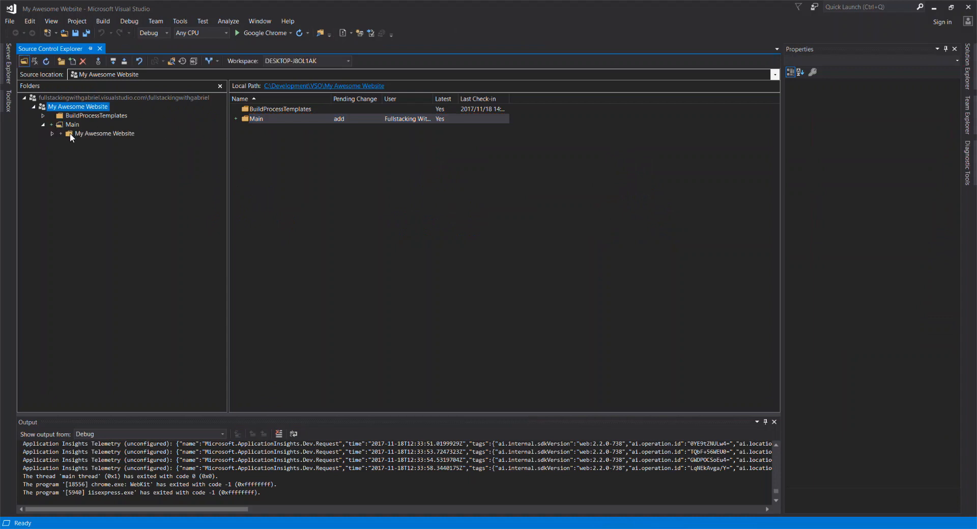
pyautogui.click(70, 133)
pyautogui.click(53, 133)
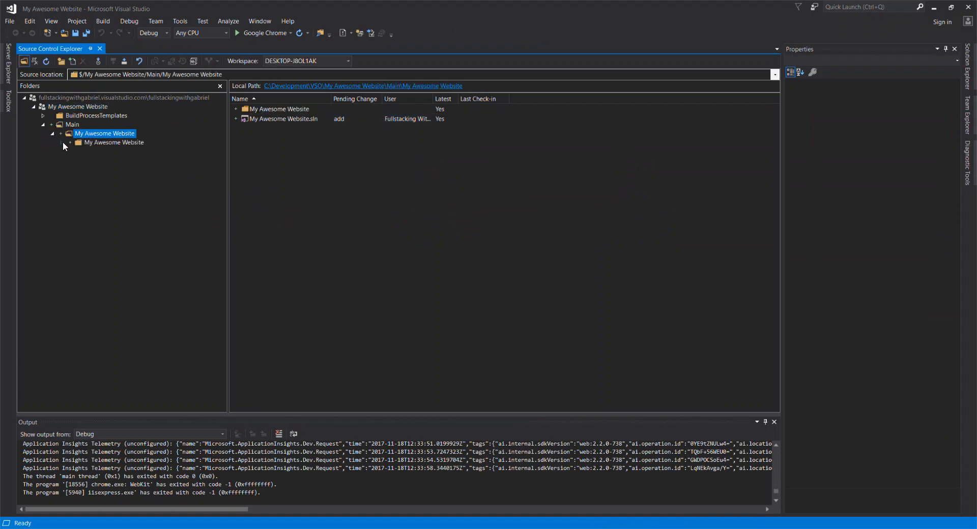
pyautogui.doubleClick(66, 143)
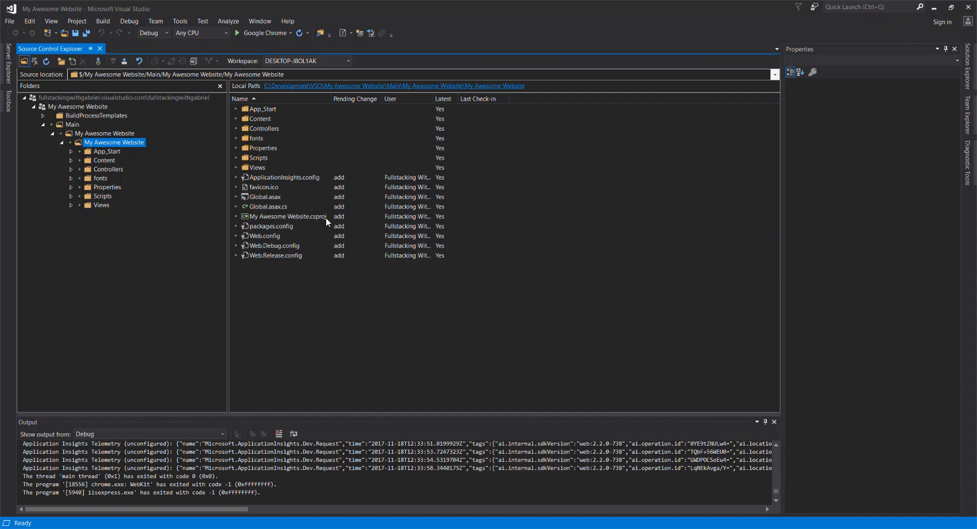
# Check in the pending changes of the Main folder with the comment "initial code".
pyautogui.rightClick(68, 124)
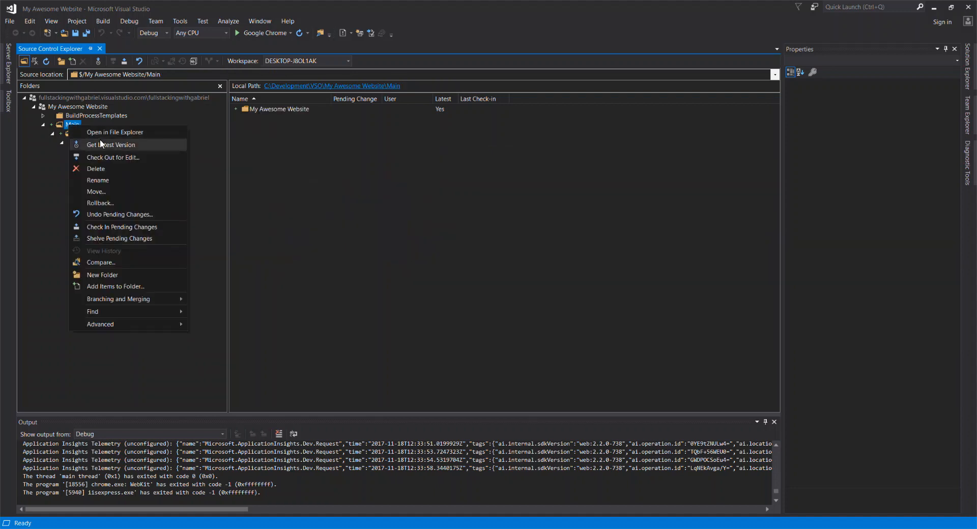
pyautogui.click(114, 227)
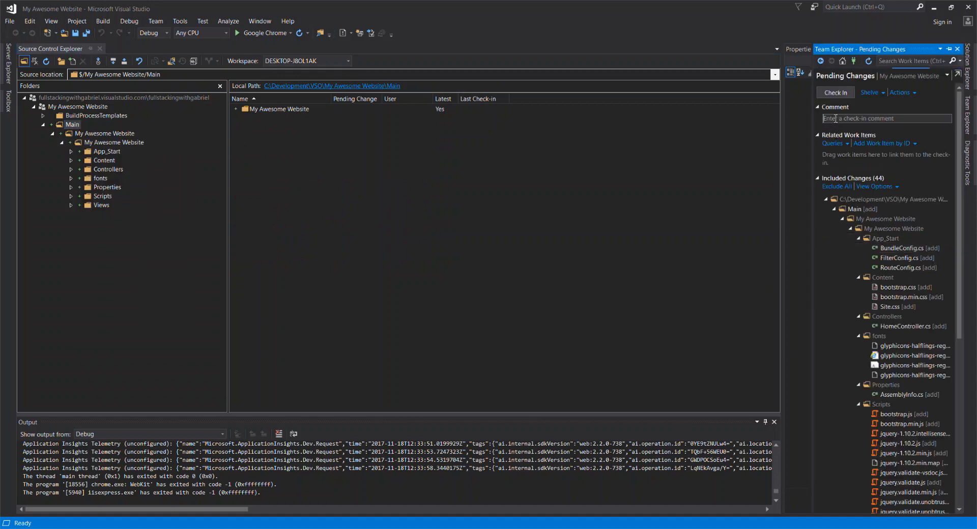
pyautogui.click(836, 118)
pyautogui.write('initial code')
pyautogui.click(845, 94)
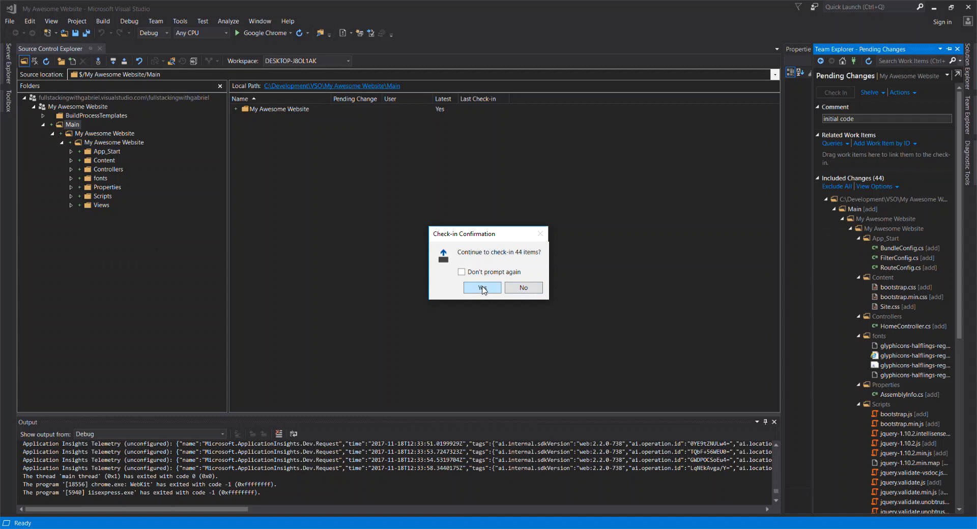
pyautogui.click(481, 285)
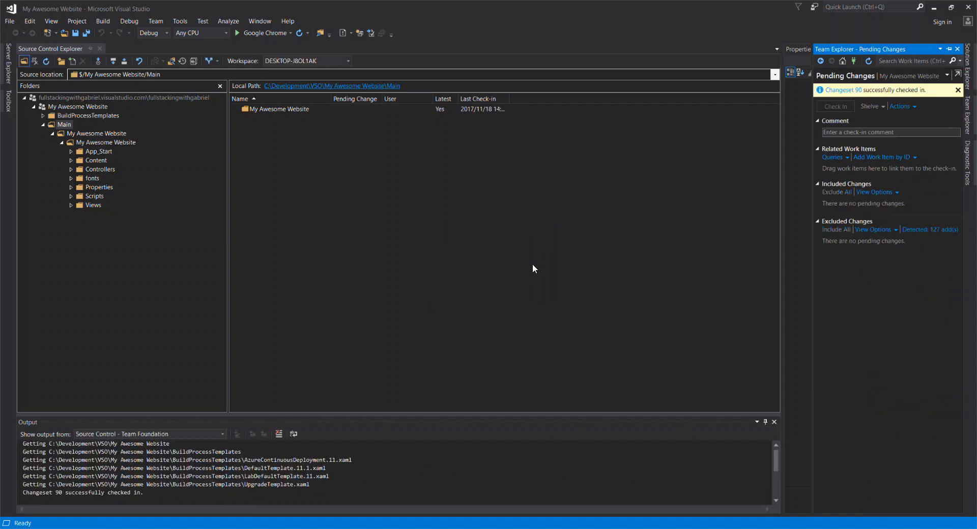
# Collapse the Main folder tree in source control and close Visual Studio.
pyautogui.click(52, 135)
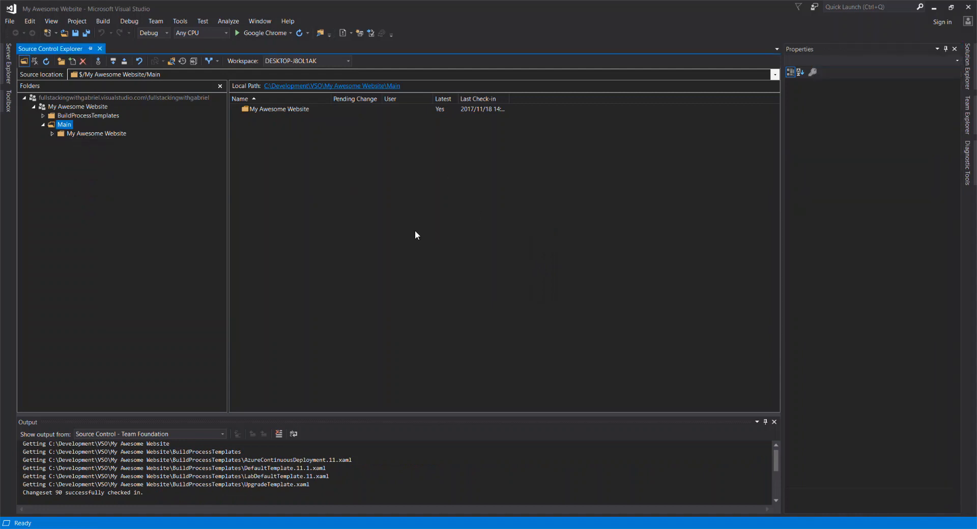
pyautogui.click(42, 125)
pyautogui.click(970, 8)
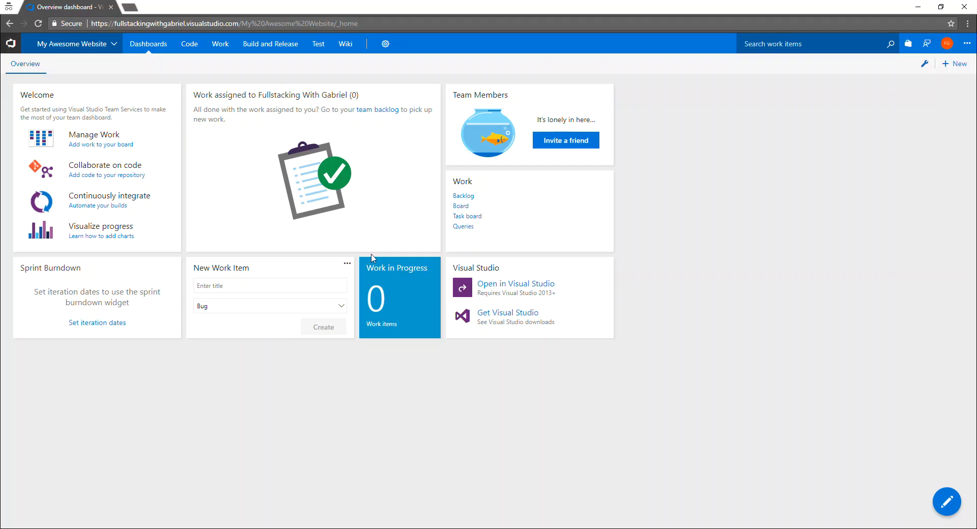
# Switch to File Explorer and open the Main folder under C:\Development\VSO\My Awesome Website.
pyautogui.moveTo(77, 528)
pyautogui.click(97, 509)
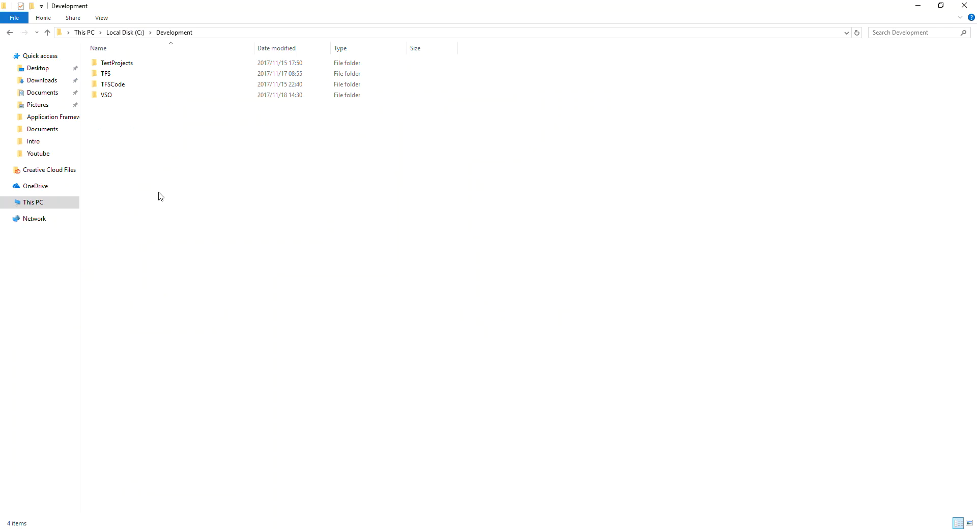
pyautogui.doubleClick(109, 97)
pyautogui.doubleClick(114, 75)
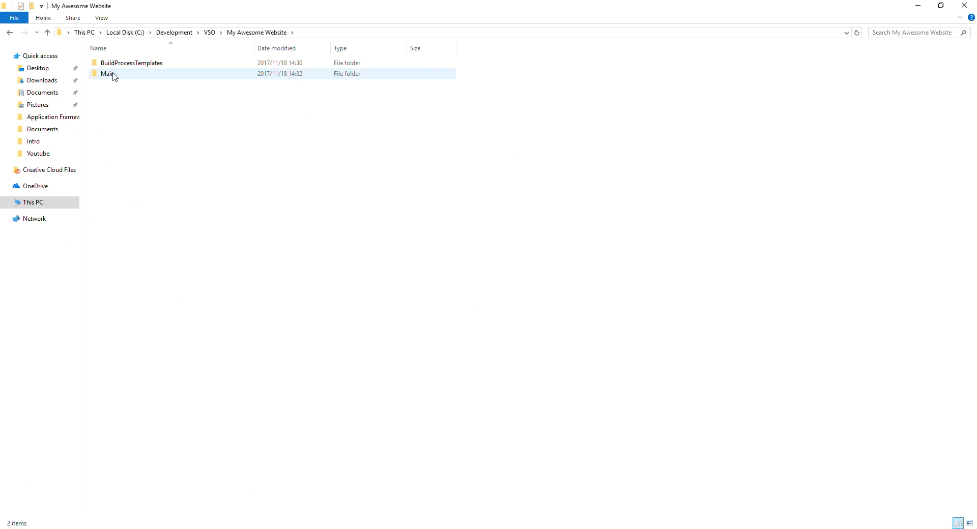
pyautogui.click(114, 75)
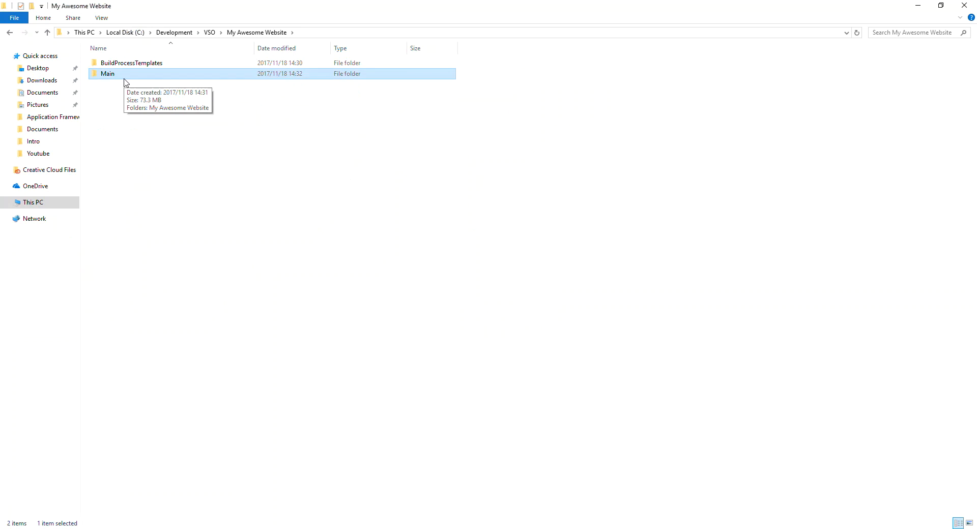
pyautogui.doubleClick(108, 77)
# Compress the My Awesome Website folder into a zip archive named "My Awesome Website v1.zip".
pyautogui.rightClick(120, 62)
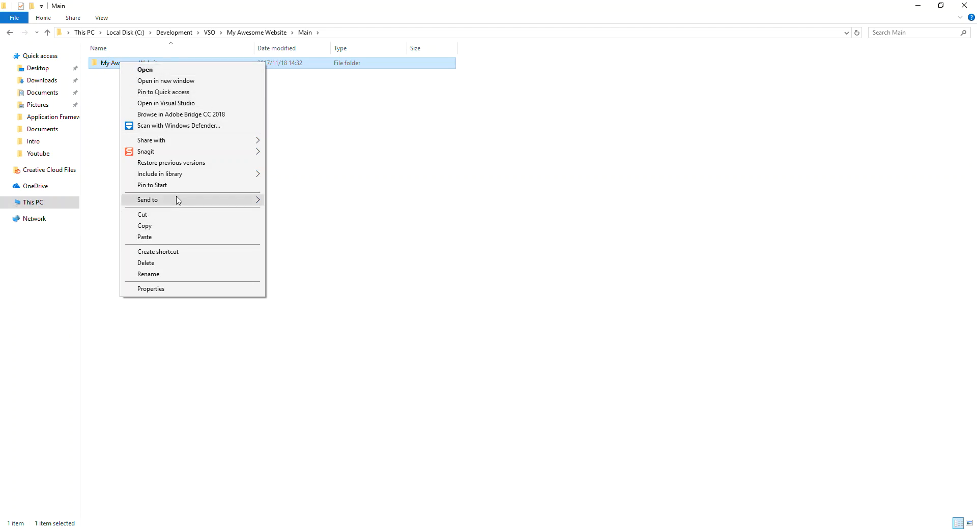
pyautogui.moveTo(178, 200)
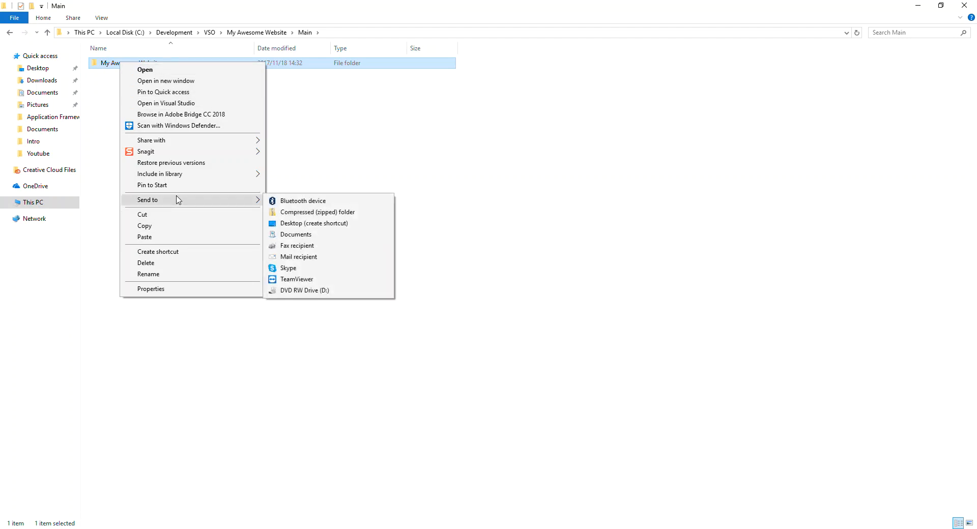
pyautogui.click(305, 212)
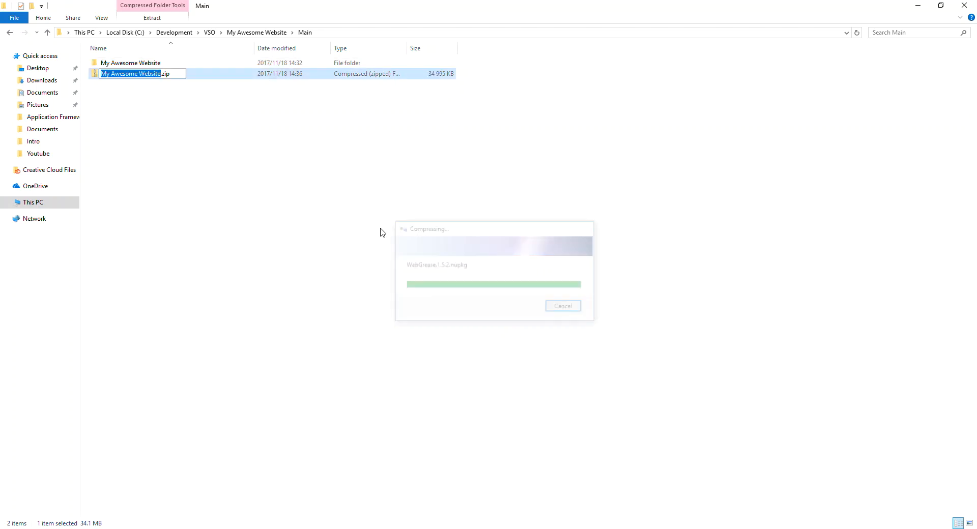
pyautogui.click(160, 75)
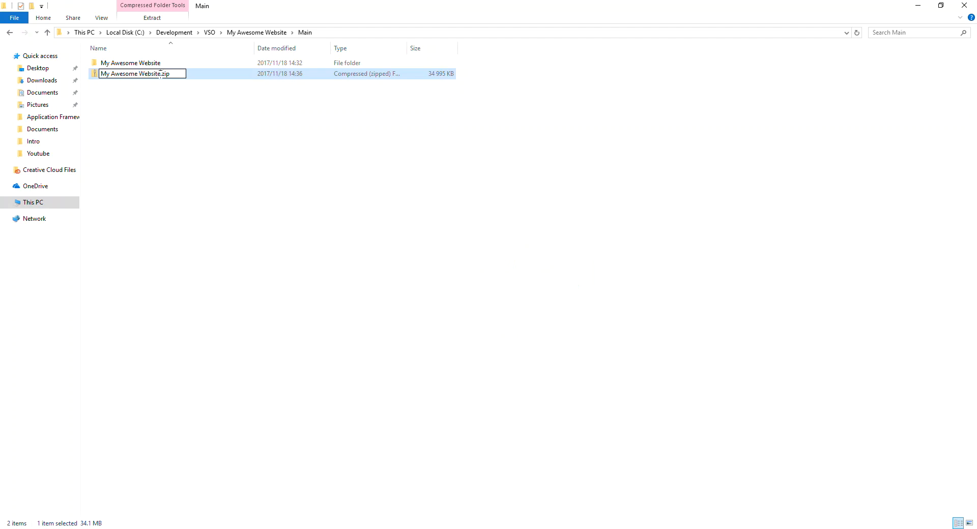
pyautogui.write('v1')
pyautogui.click(165, 89)
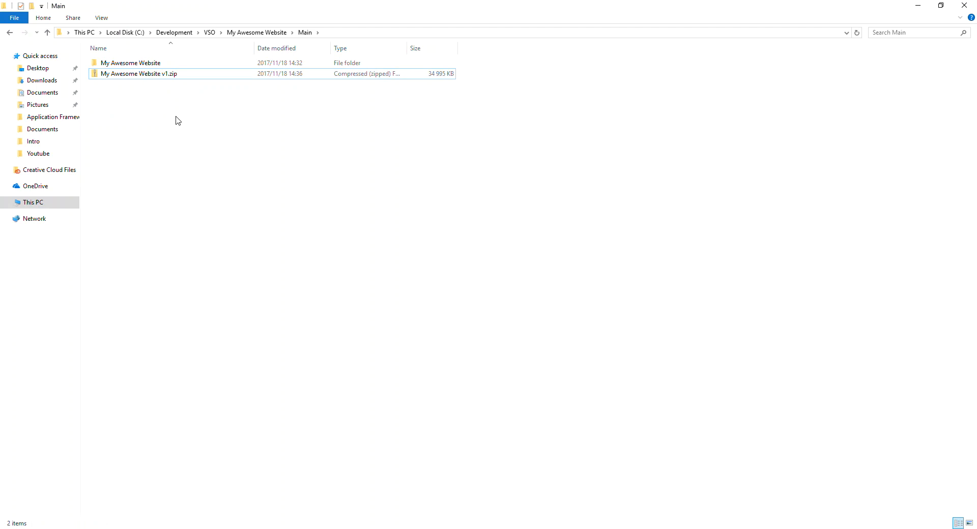
# Compress the My Awesome Website folder again into a second zip archive named "My Awesome Website v2.zip".
pyautogui.rightClick(140, 63)
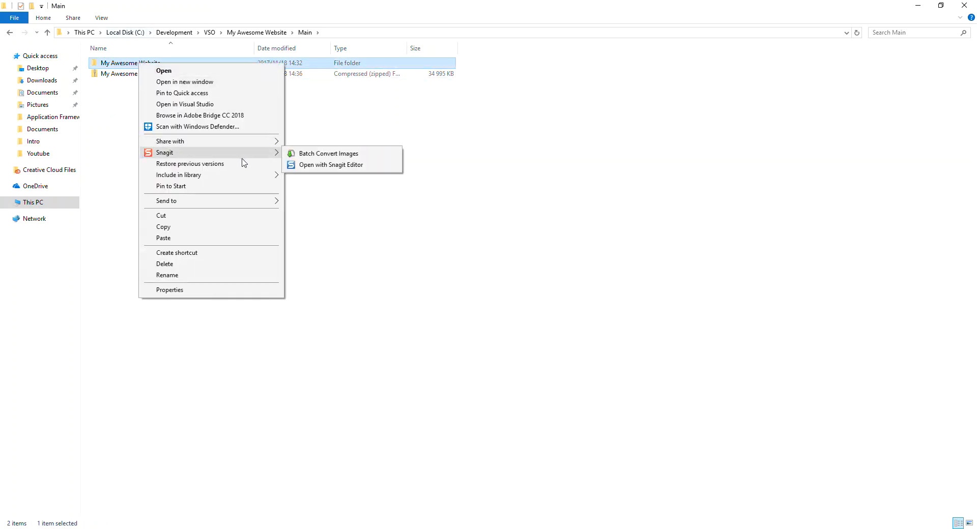
pyautogui.moveTo(249, 202)
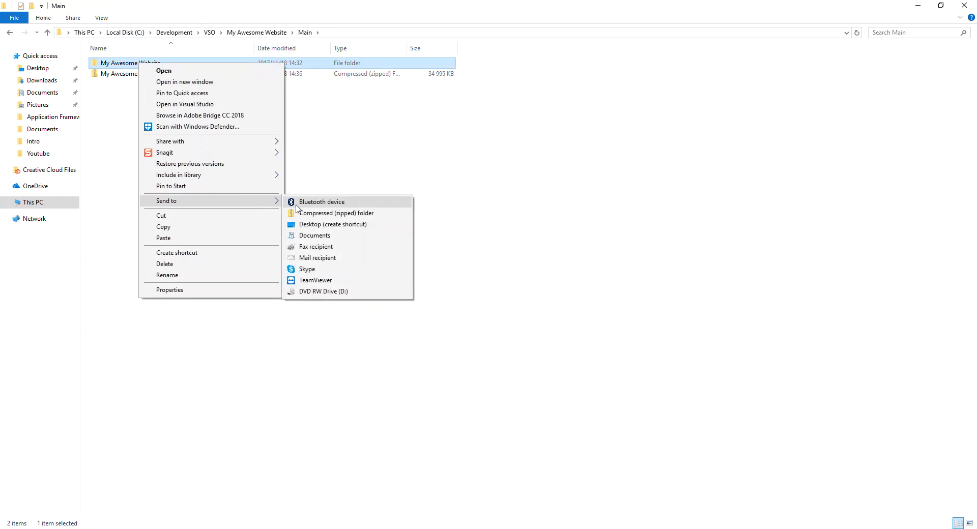
pyautogui.click(300, 213)
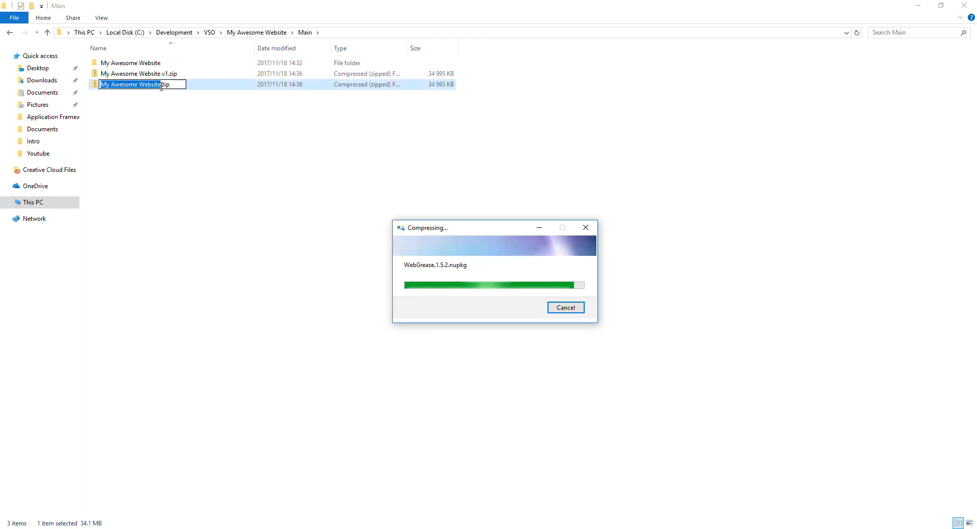
pyautogui.write('v2')
pyautogui.press('Return')
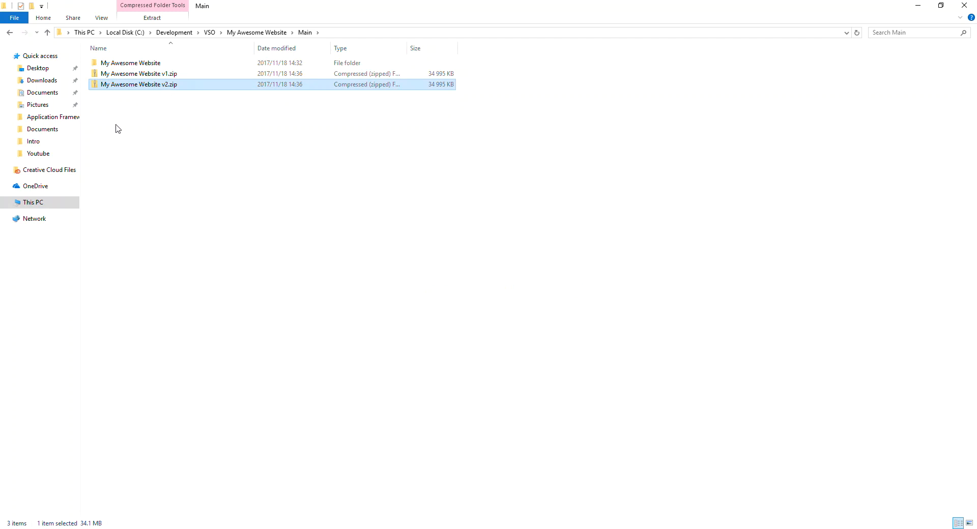
# Delete the v1 and v2 zip archives from the Main folder.
pyautogui.keyDown('ctrl'); pyautogui.click(167, 74); pyautogui.keyUp('ctrl')
pyautogui.moveTo(136, 104); pyautogui.dragTo(190, 76)
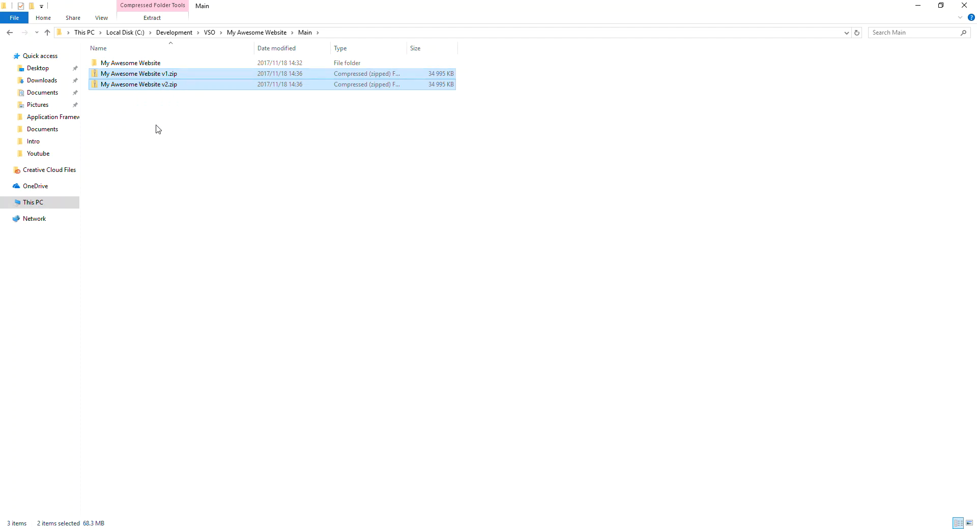
pyautogui.press('Delete')
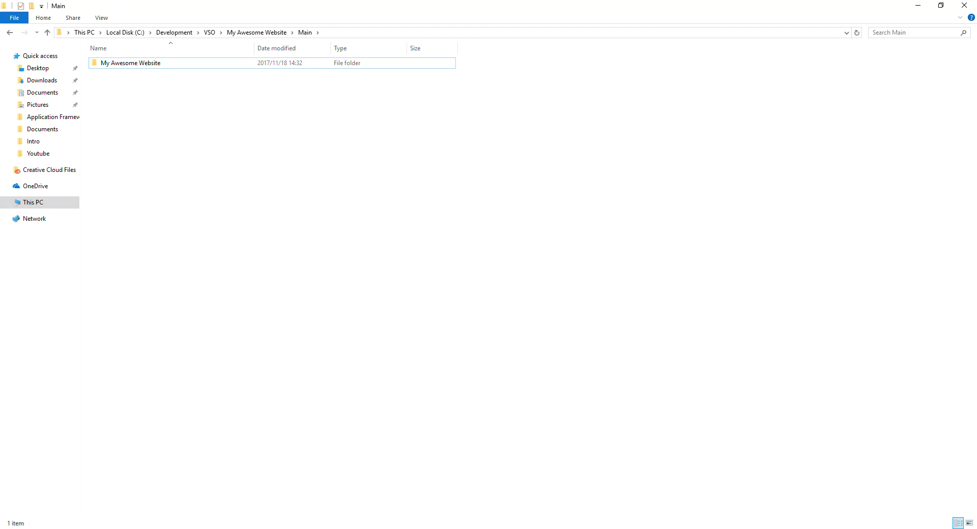
# View the contents of the Downloads folder and return to the Main folder.
pyautogui.click(76, 81)
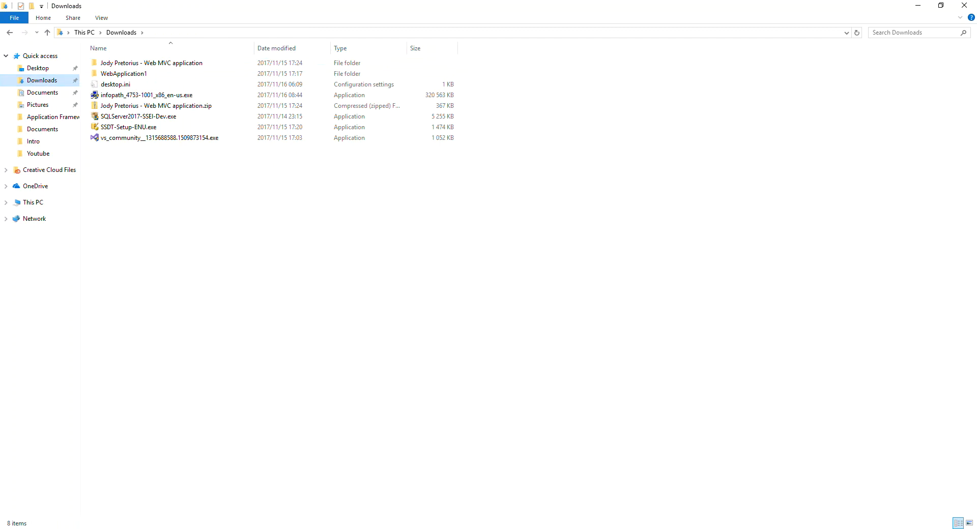
pyautogui.click(6, 35)
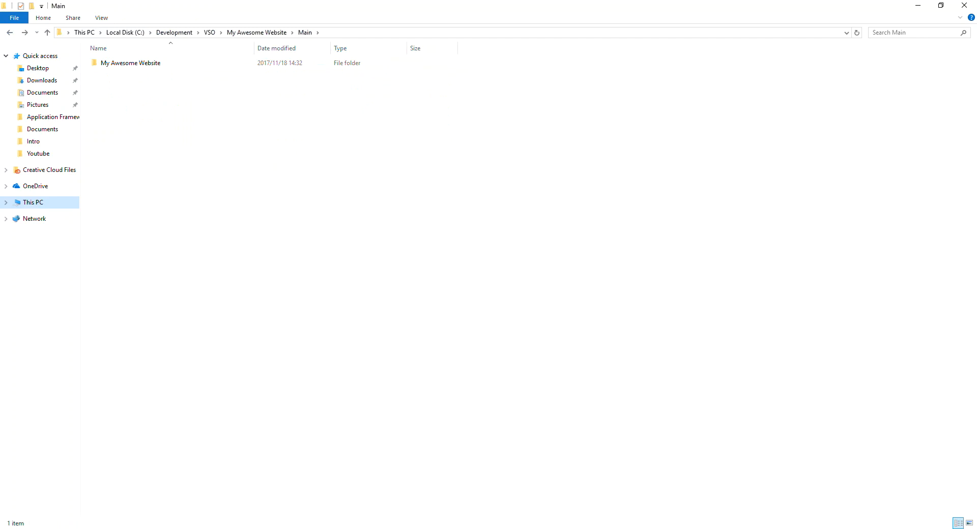
pyautogui.hotkey('alt', 'Tab')
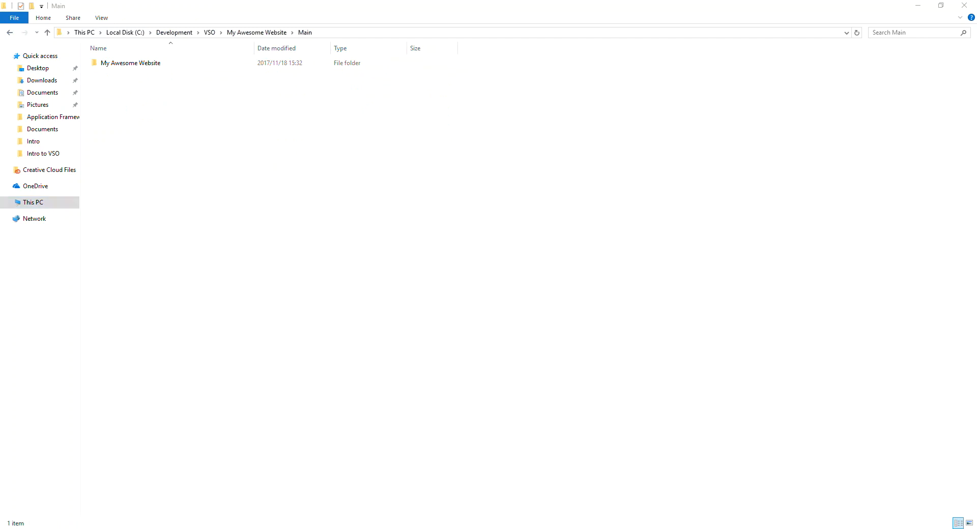
# Launch Visual Studio, open Source Control Explorer and expand the My Awesome Website project in the folder tree.
pyautogui.press('super')
pyautogui.click(172, 252)
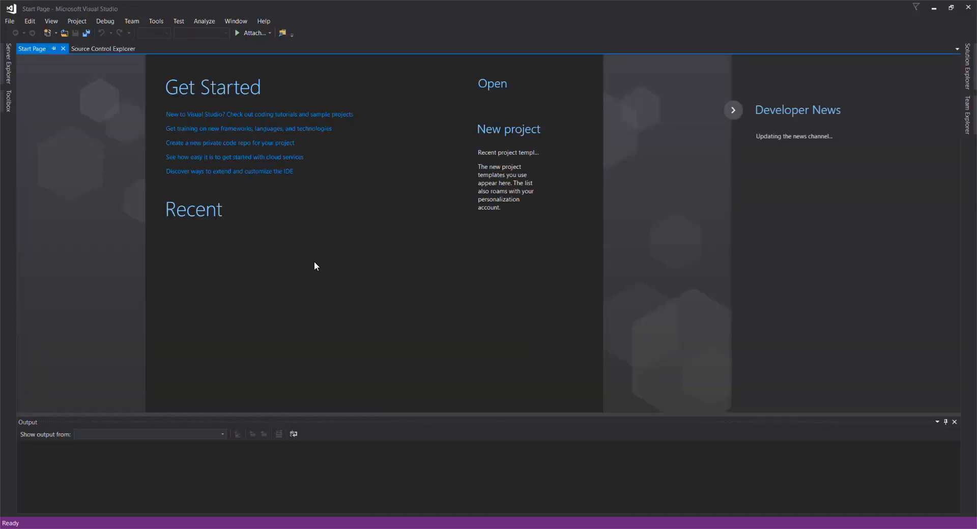
pyautogui.click(967, 122)
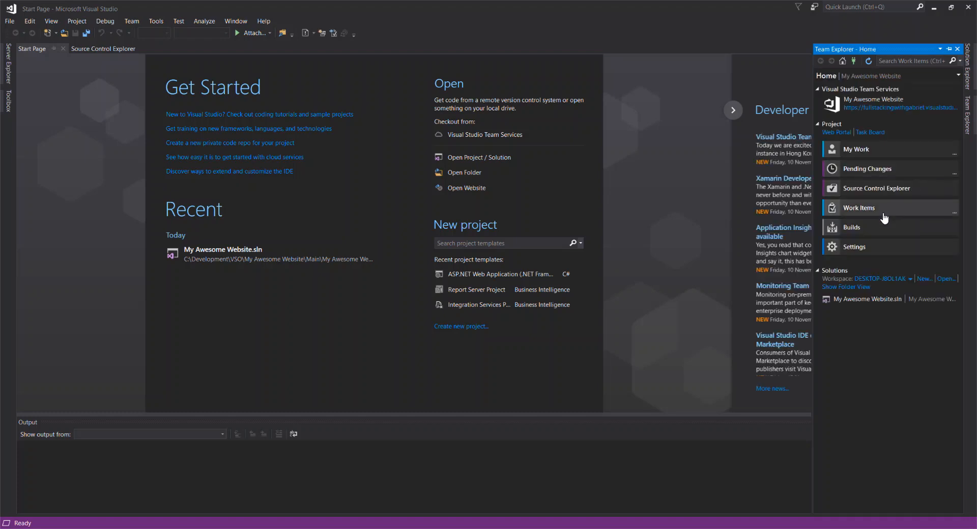
pyautogui.click(869, 193)
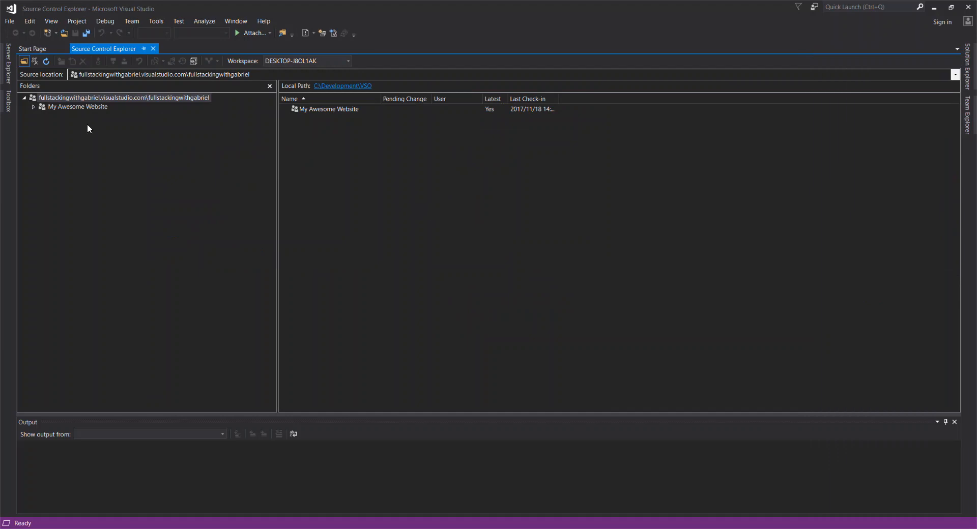
pyautogui.click(34, 107)
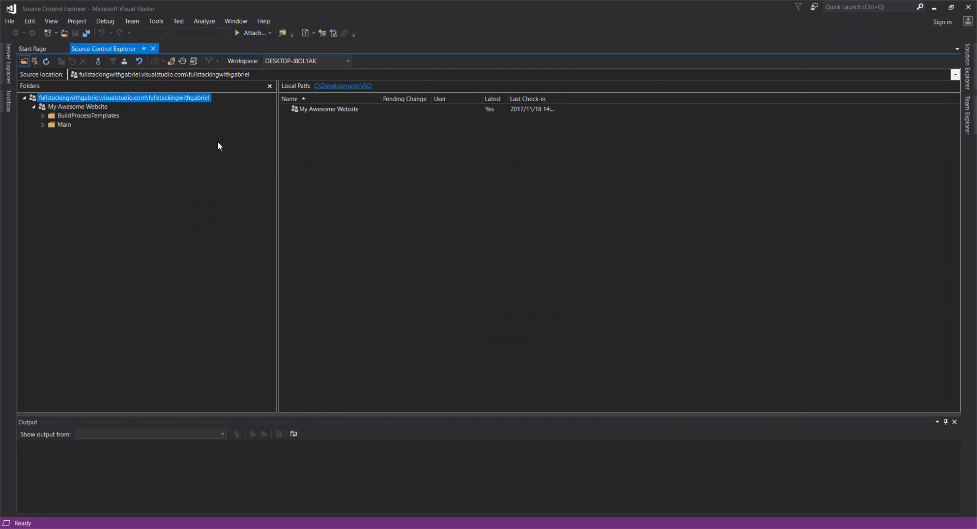
# Create a new folder named "Production" directly under My Awesome Website in source control.
pyautogui.click(58, 108)
pyautogui.rightClick(331, 216)
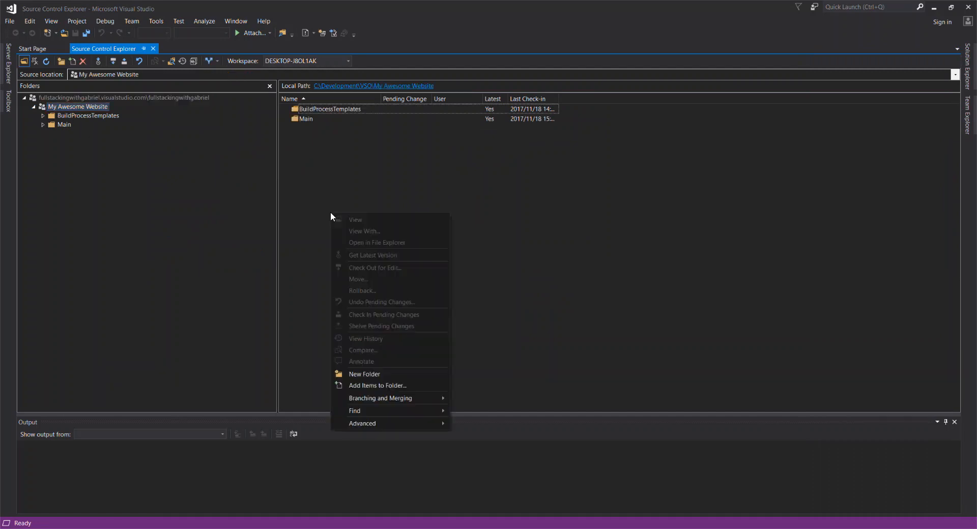
pyautogui.click(368, 374)
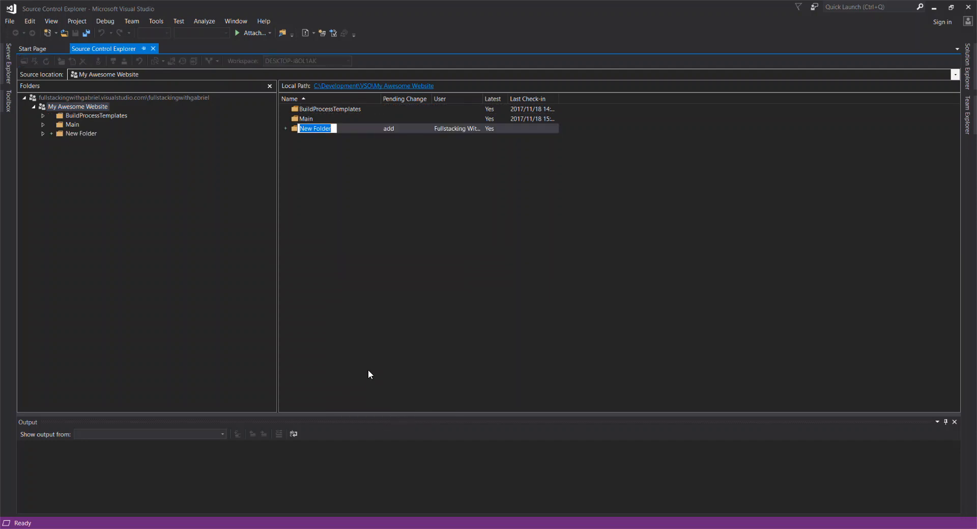
pyautogui.write('Production')
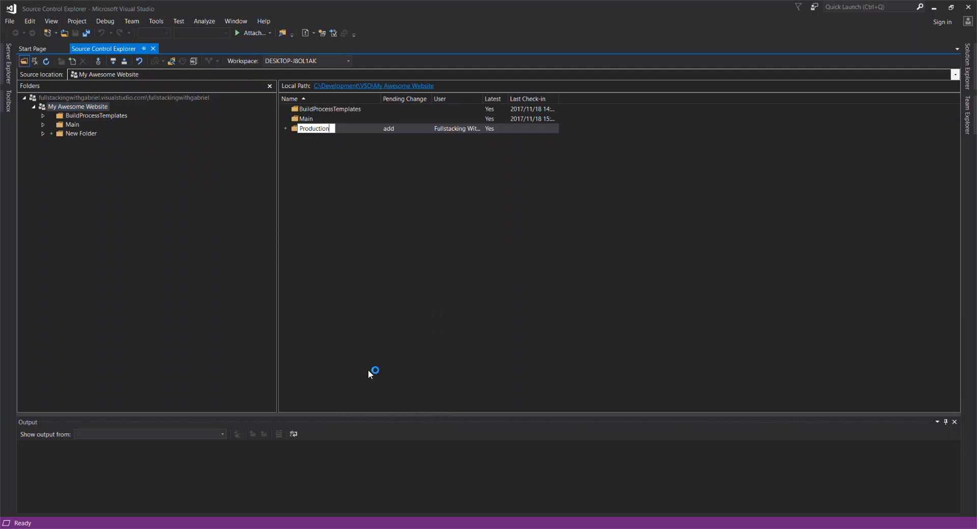
pyautogui.press('Return')
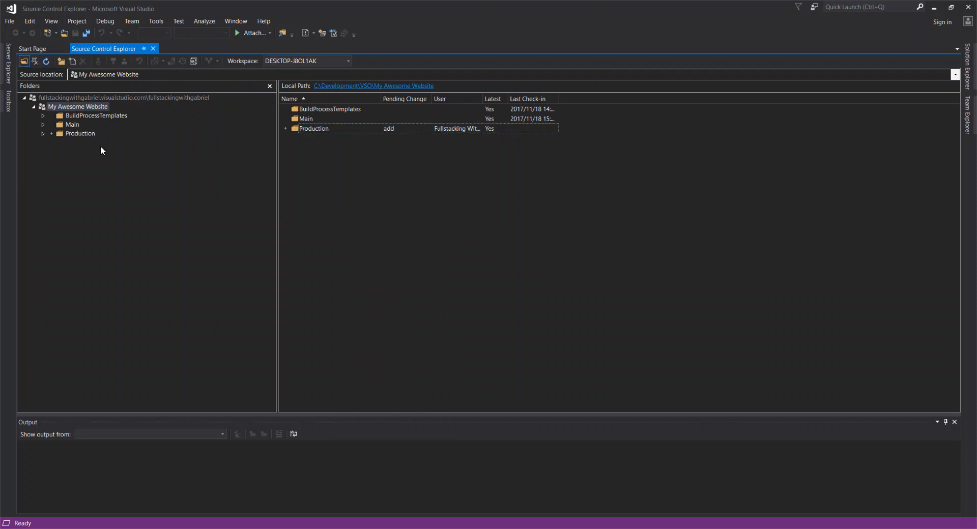
# Convert the Main folder to a branch with the description "Root Branch".
pyautogui.click(68, 126)
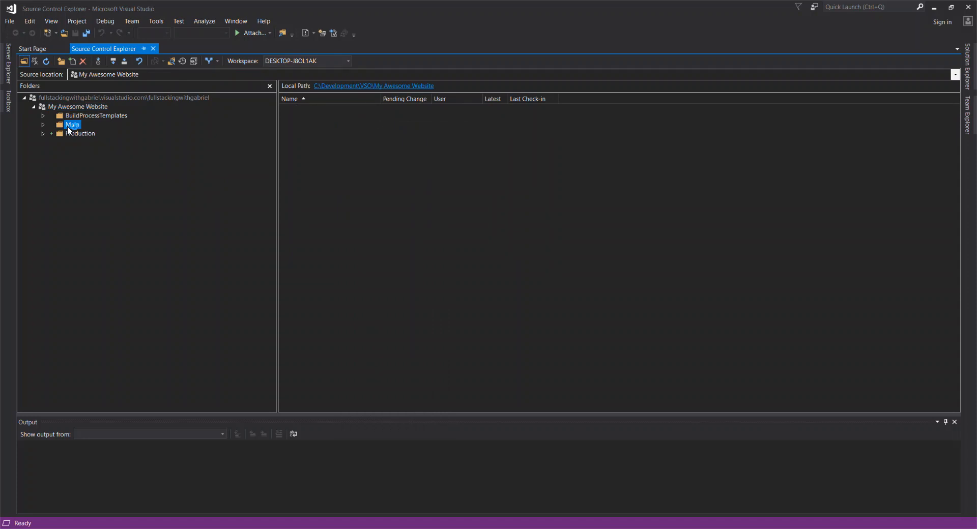
pyautogui.rightClick(67, 126)
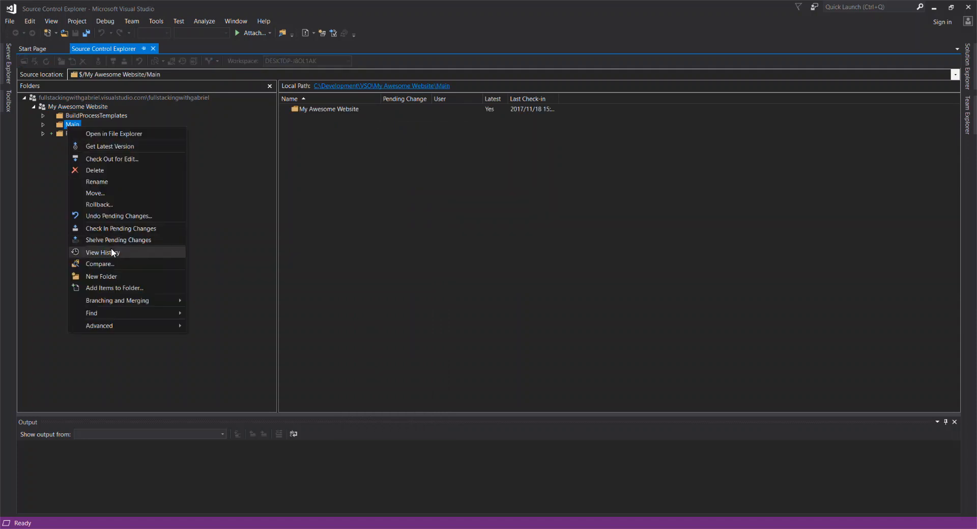
pyautogui.moveTo(132, 301)
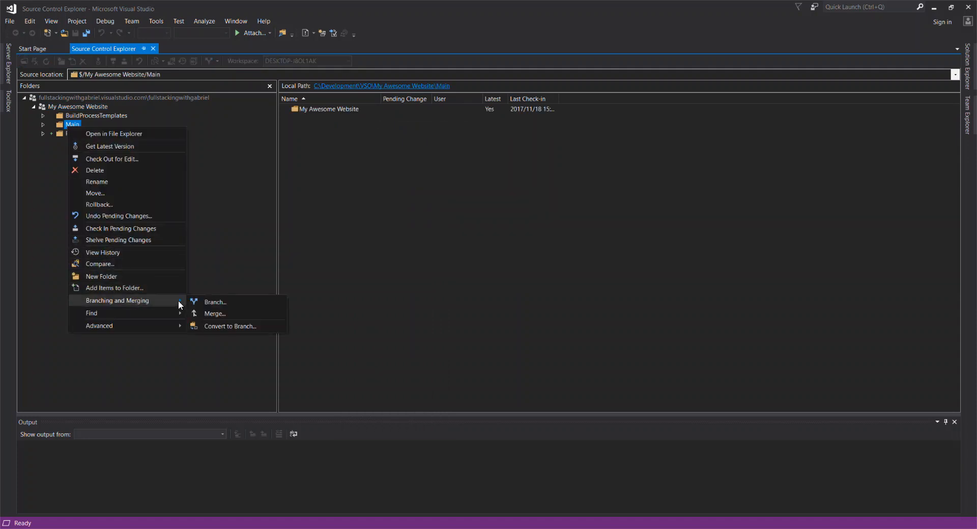
pyautogui.click(225, 326)
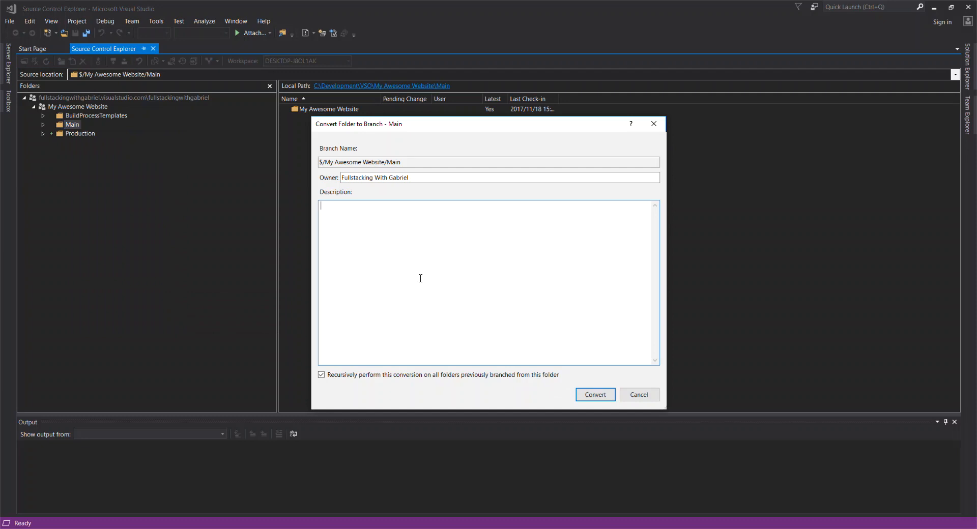
pyautogui.write('Root Branch')
pyautogui.click(599, 395)
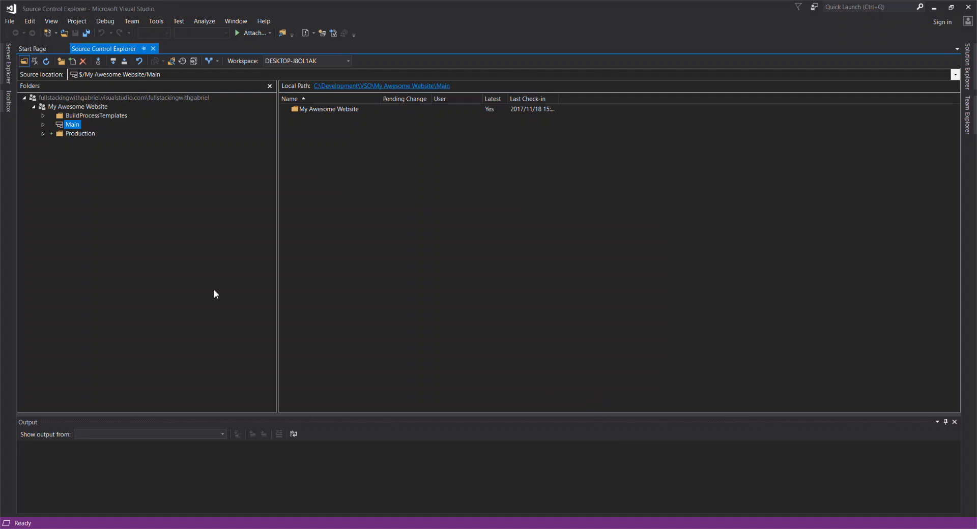
# Branch the latest version of Main to the target $/My Awesome Website/Production/Version 1.
pyautogui.rightClick(61, 127)
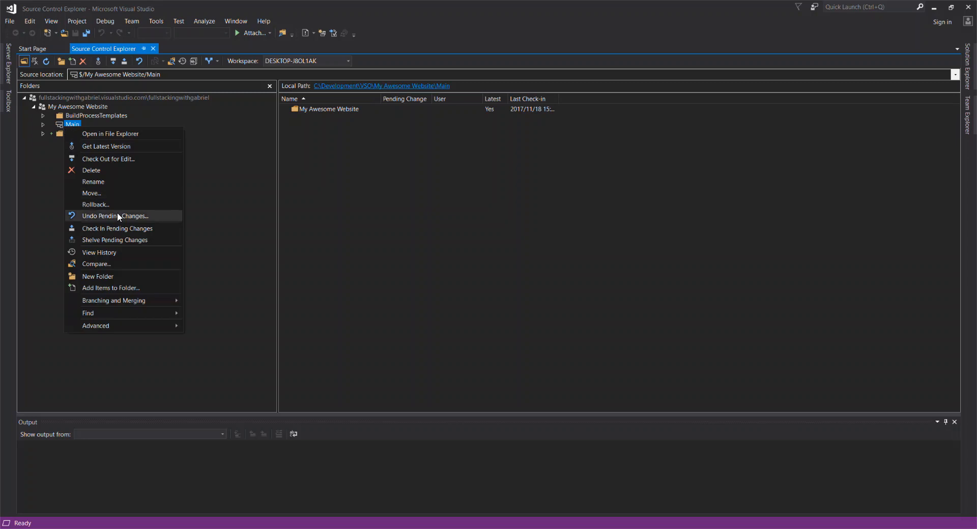
pyautogui.moveTo(165, 302)
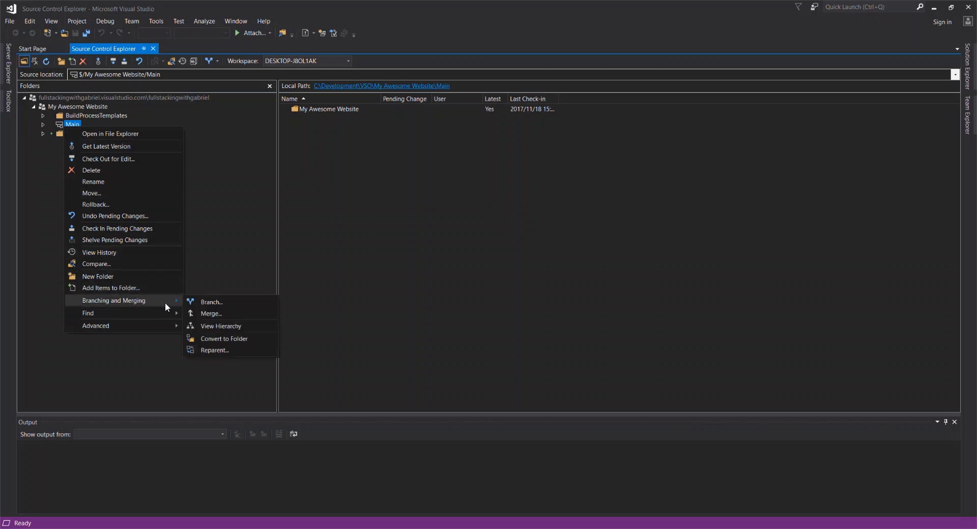
pyautogui.click(209, 302)
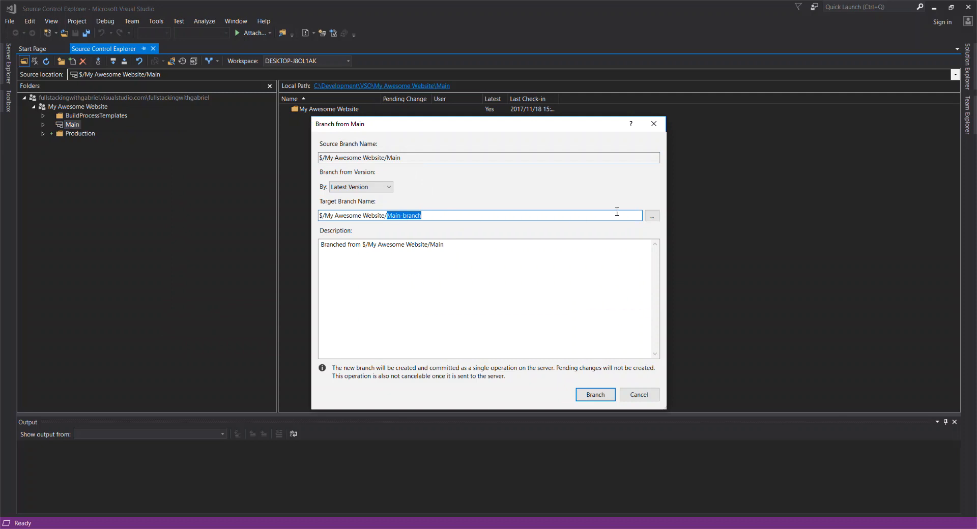
pyautogui.click(652, 215)
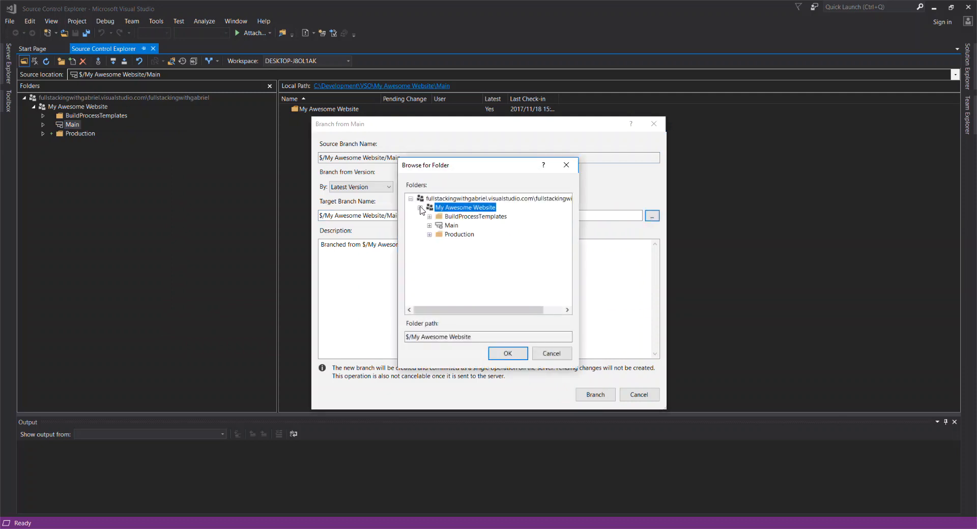
pyautogui.click(439, 235)
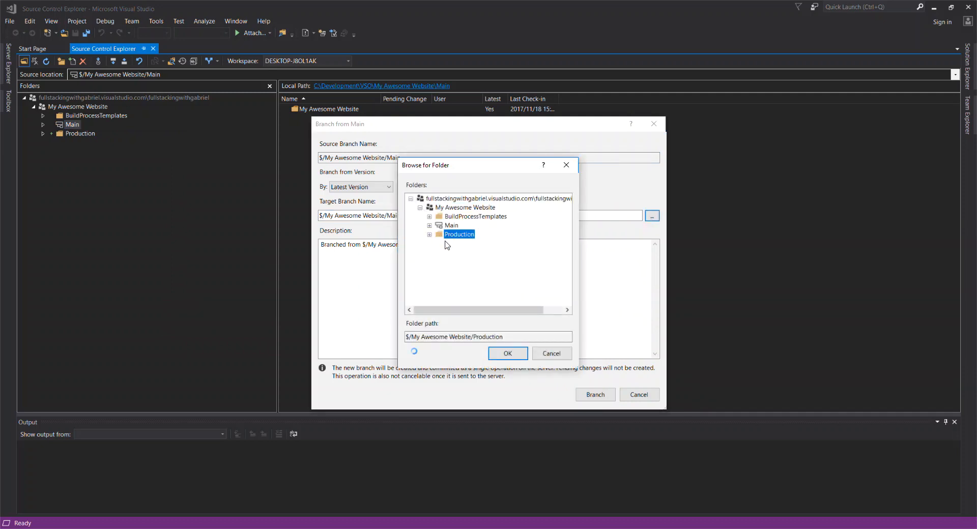
pyautogui.click(507, 353)
pyautogui.click(427, 216)
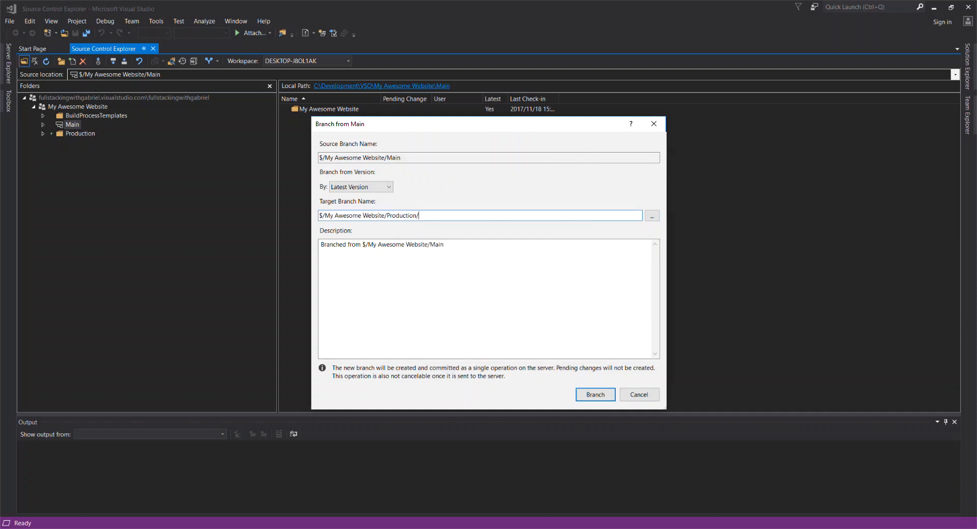
pyautogui.write('/Version 1')
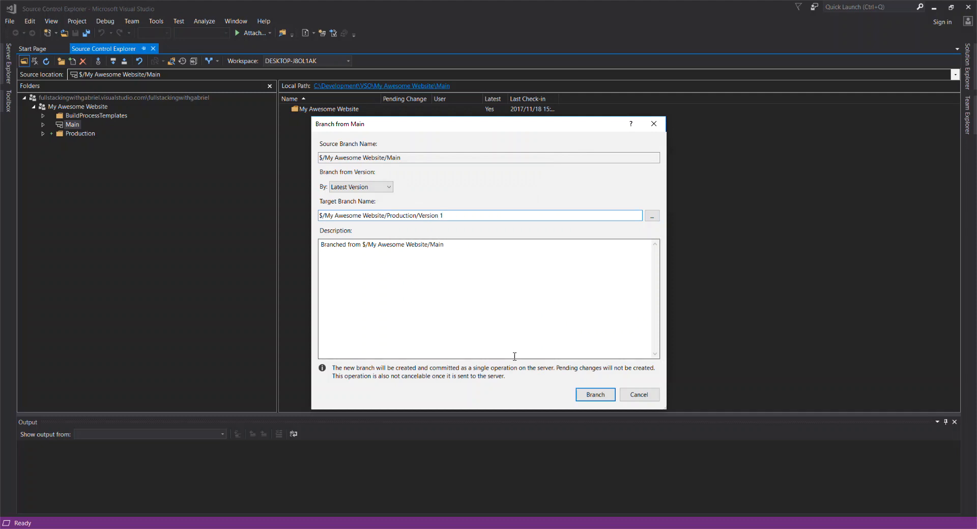
pyautogui.click(609, 396)
pyautogui.click(486, 328)
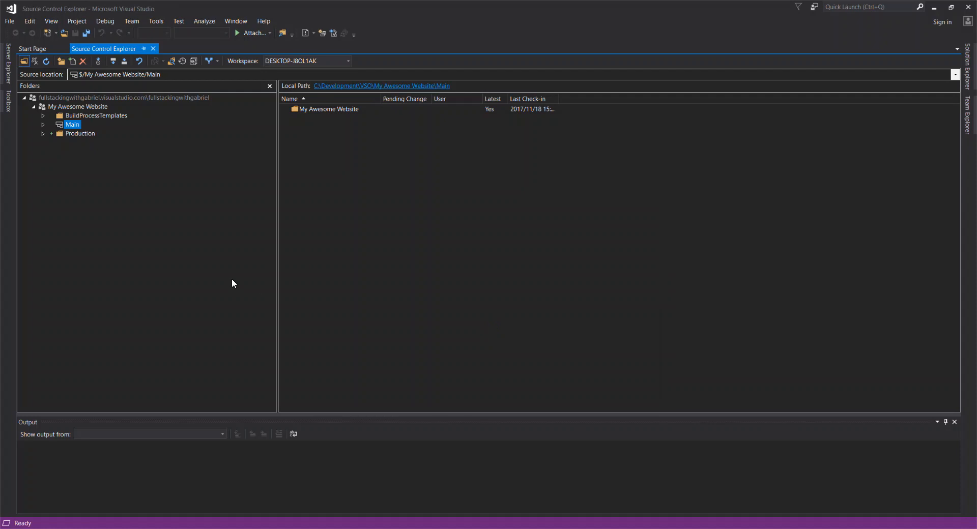
# Expand Production and view the contents of the Version 1 branch and the Main branch.
pyautogui.click(42, 133)
pyautogui.click(78, 142)
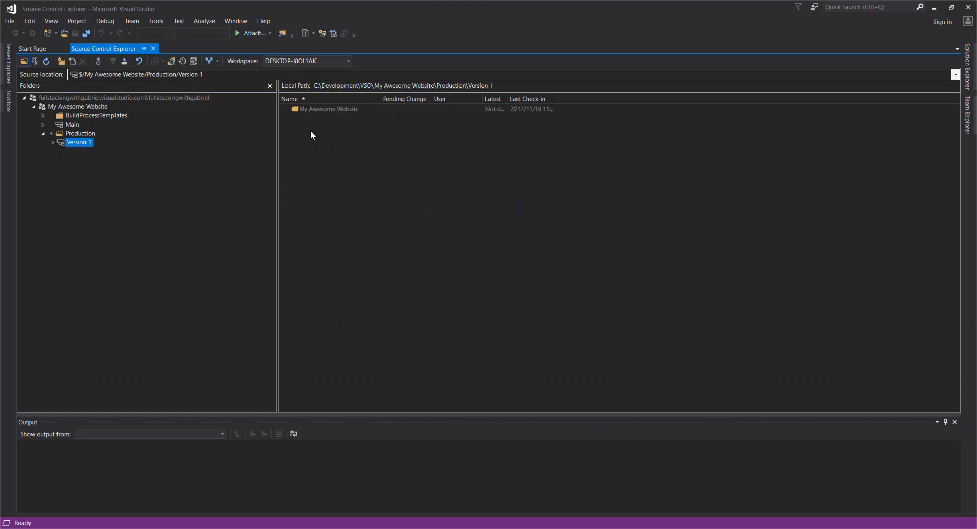
pyautogui.click(51, 143)
pyautogui.click(80, 151)
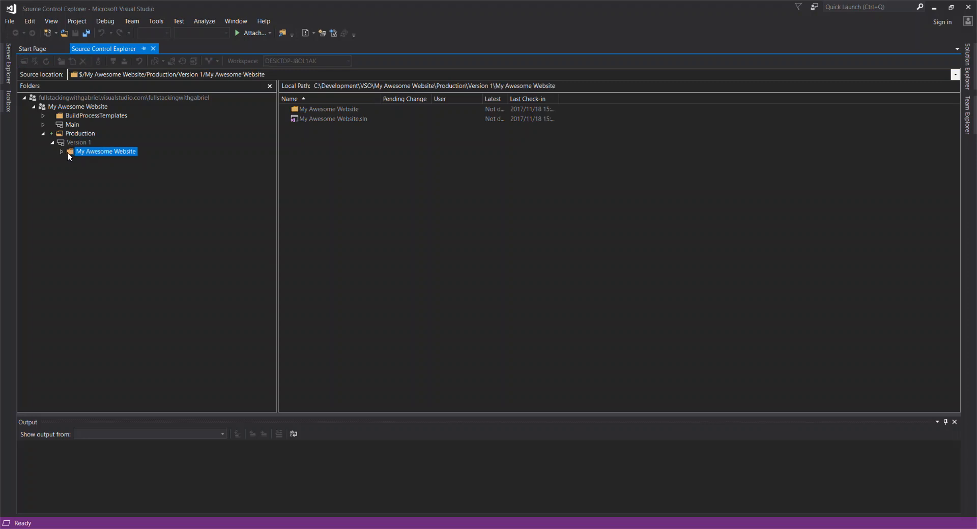
pyautogui.click(71, 128)
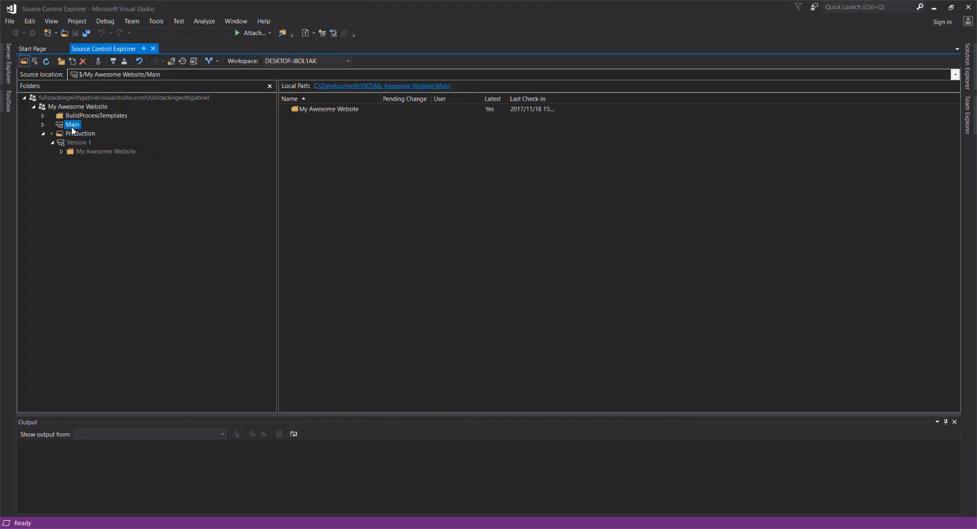
pyautogui.rightClick(80, 143)
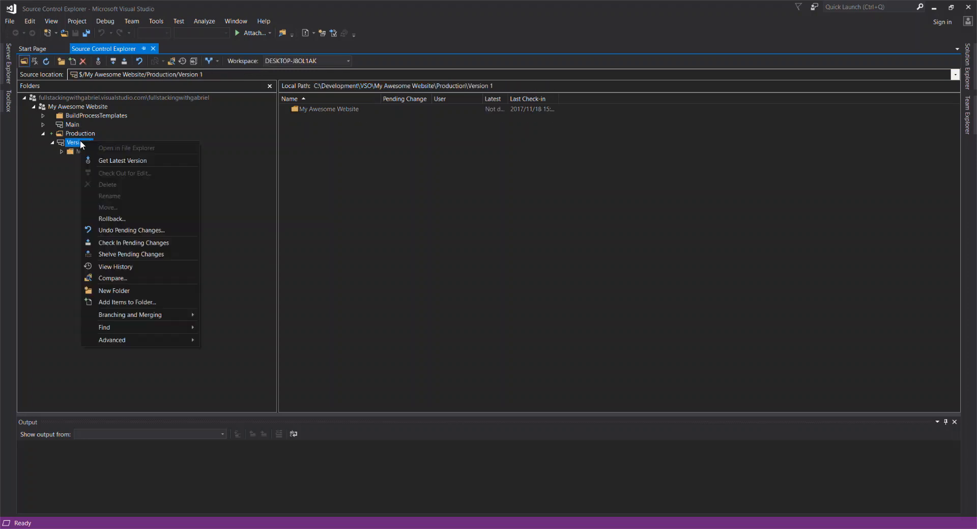
# Check in the pending Production folder addition from the My Awesome Website project.
pyautogui.click(67, 107)
pyautogui.rightClick(67, 107)
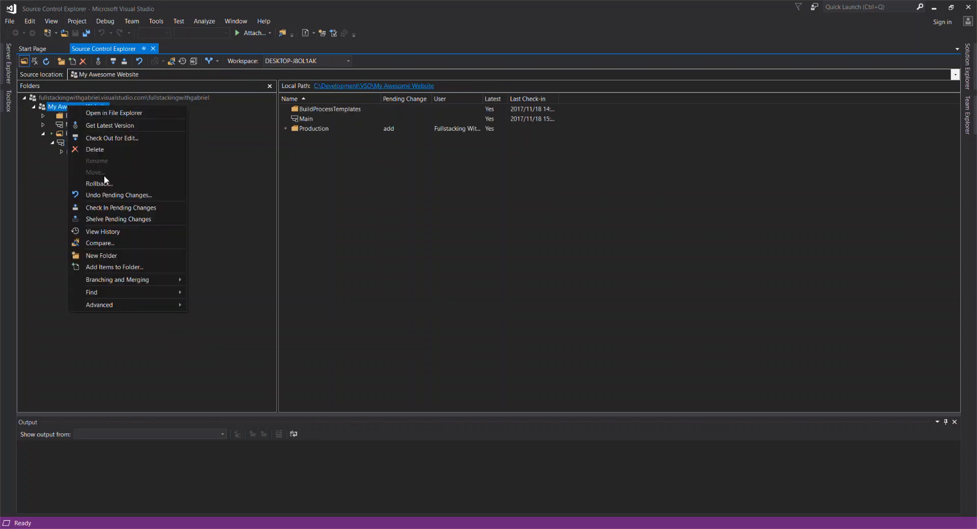
pyautogui.click(121, 208)
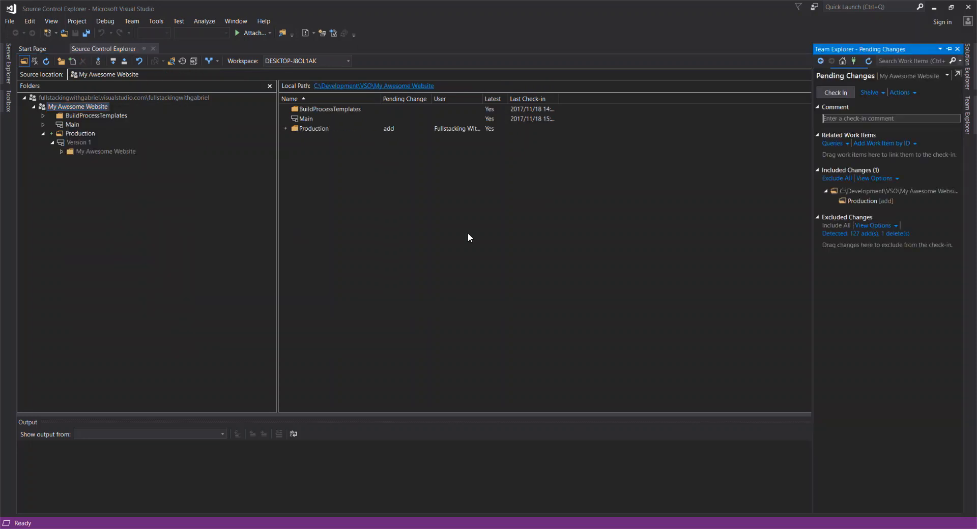
pyautogui.click(833, 96)
pyautogui.click(484, 285)
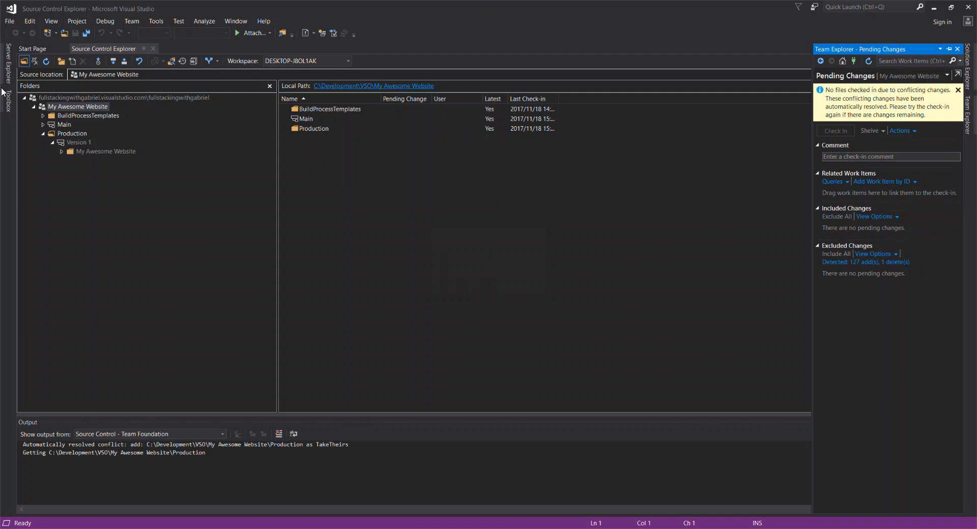
# Create a new folder named "Development" directly under My Awesome Website in source control.
pyautogui.click(51, 142)
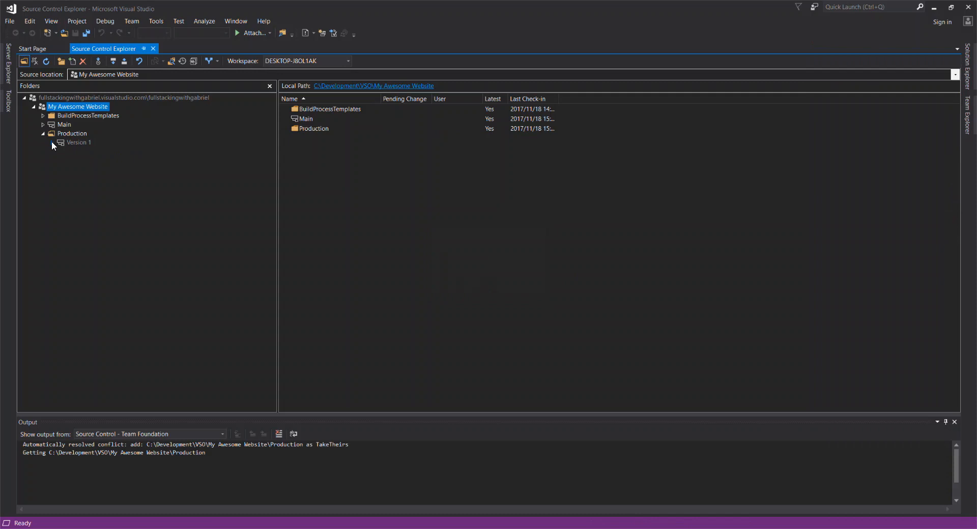
pyautogui.click(43, 124)
pyautogui.rightClick(368, 232)
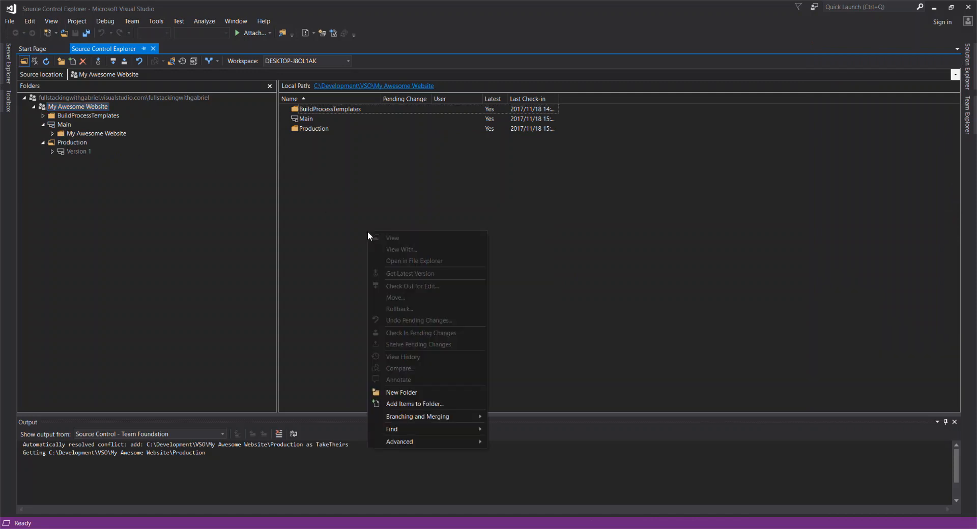
pyautogui.click(411, 393)
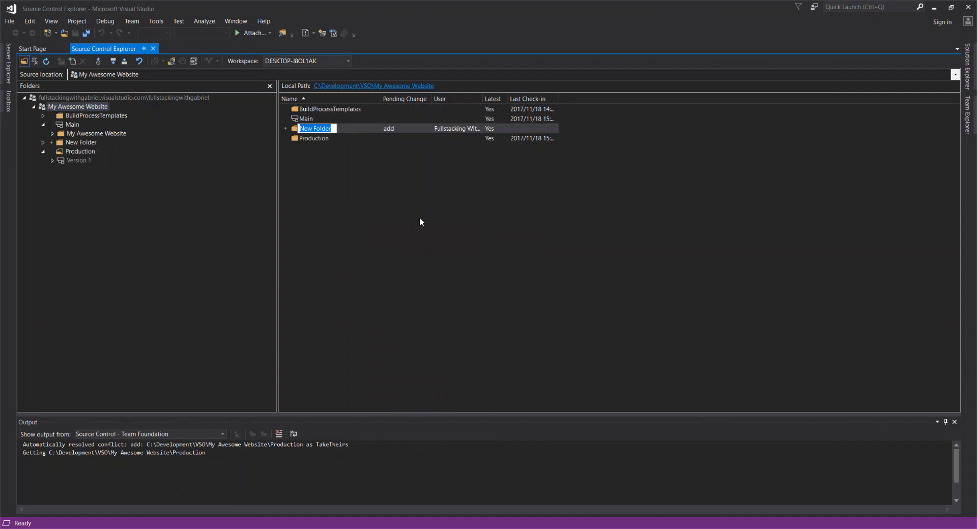
pyautogui.write('Development')
pyautogui.press('Return')
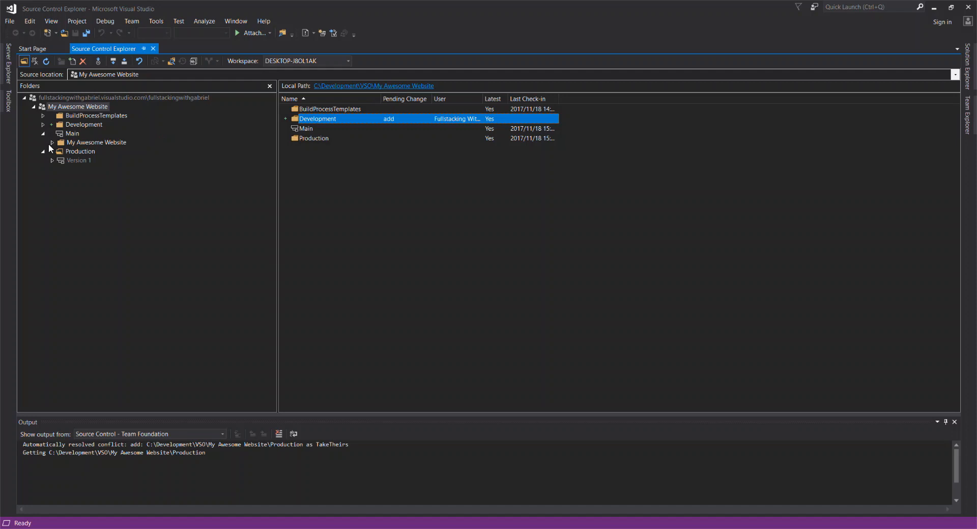
# Branch the latest version of Main to the target $/My Awesome Website/Development/Phase2.
pyautogui.rightClick(67, 135)
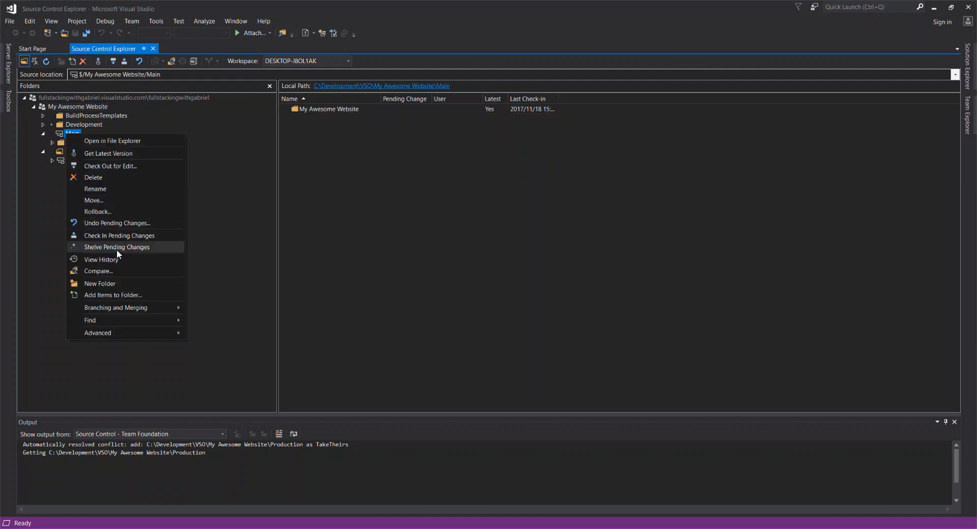
pyautogui.click(198, 310)
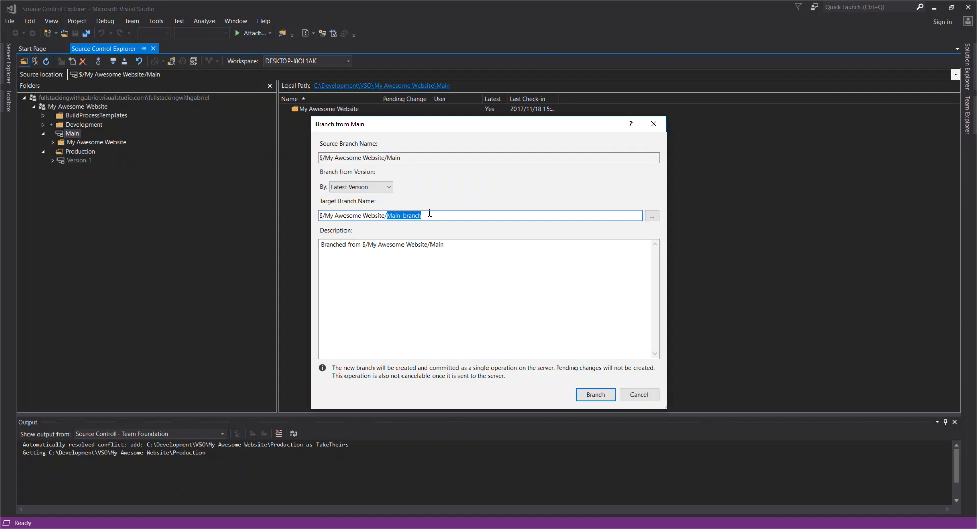
pyautogui.click(652, 216)
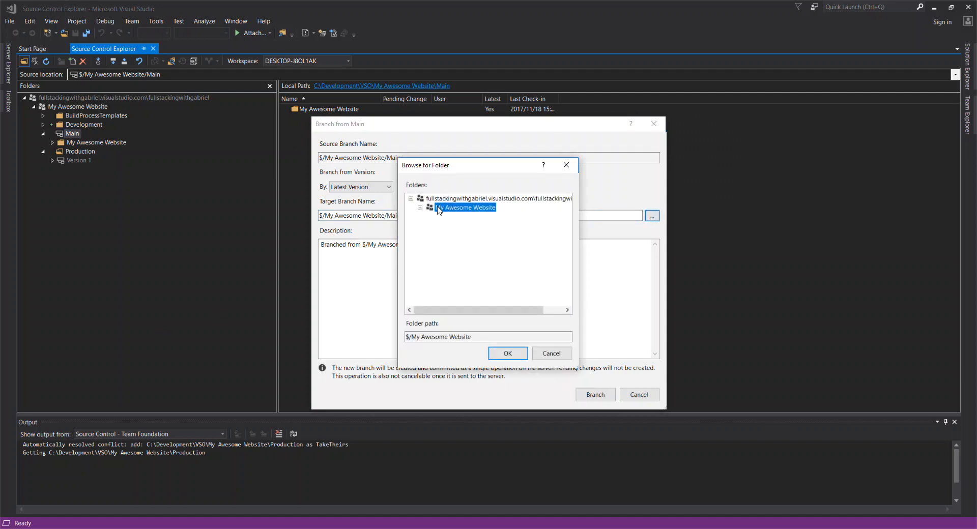
pyautogui.click(420, 208)
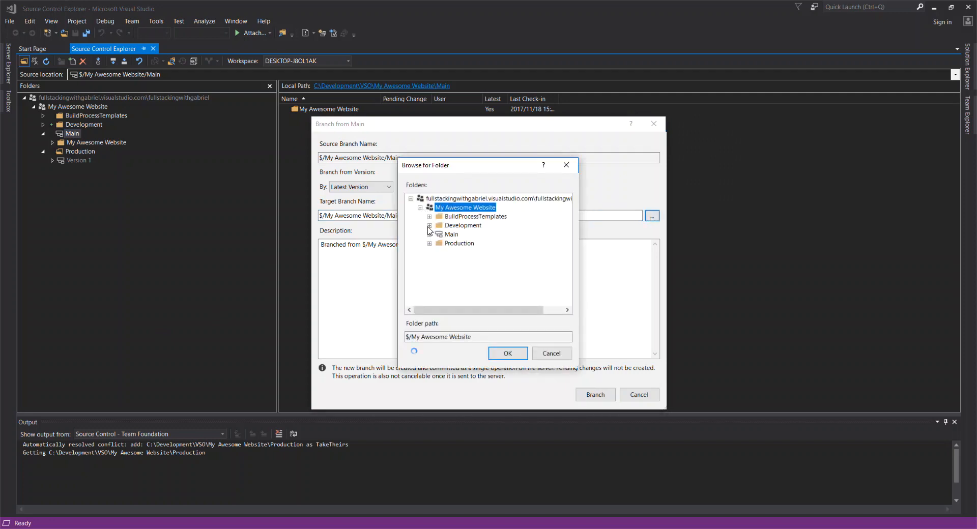
pyautogui.click(461, 226)
pyautogui.click(507, 353)
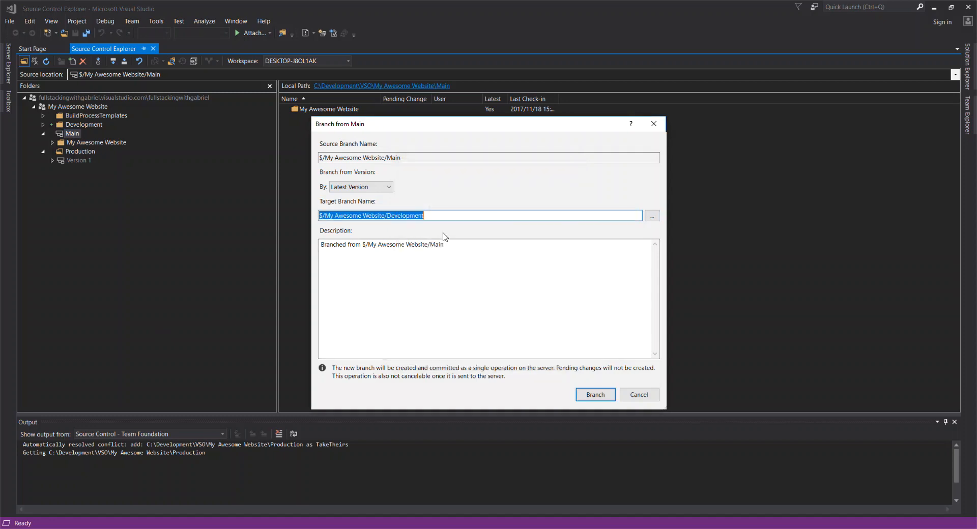
pyautogui.click(432, 217)
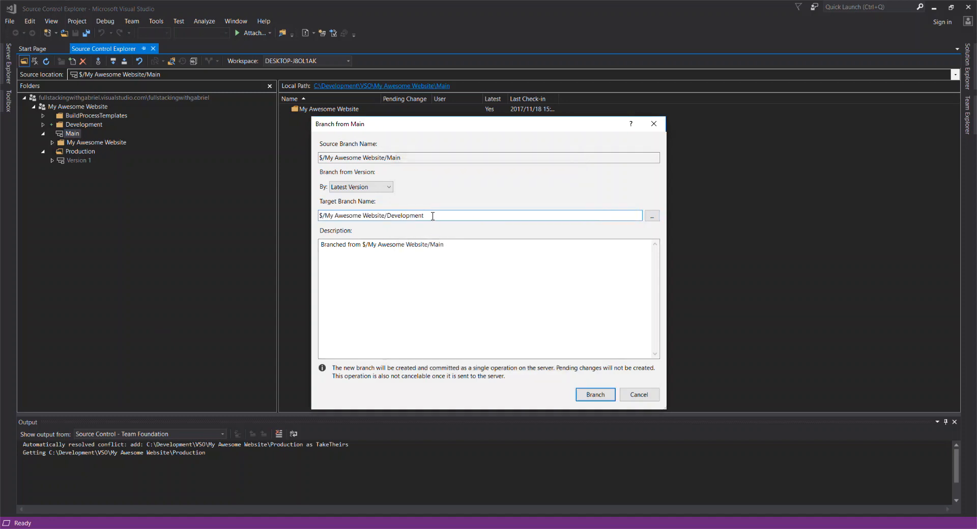
pyautogui.write('/Phase2')
pyautogui.click(596, 395)
pyautogui.click(476, 327)
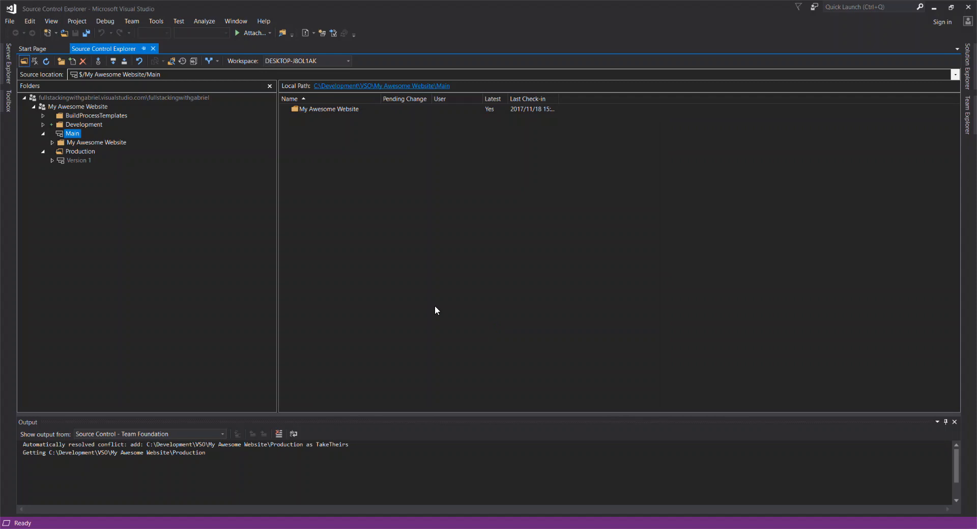
# View the branch hierarchy of Main with its list of child branches, then close the hierarchy.
pyautogui.rightClick(57, 132)
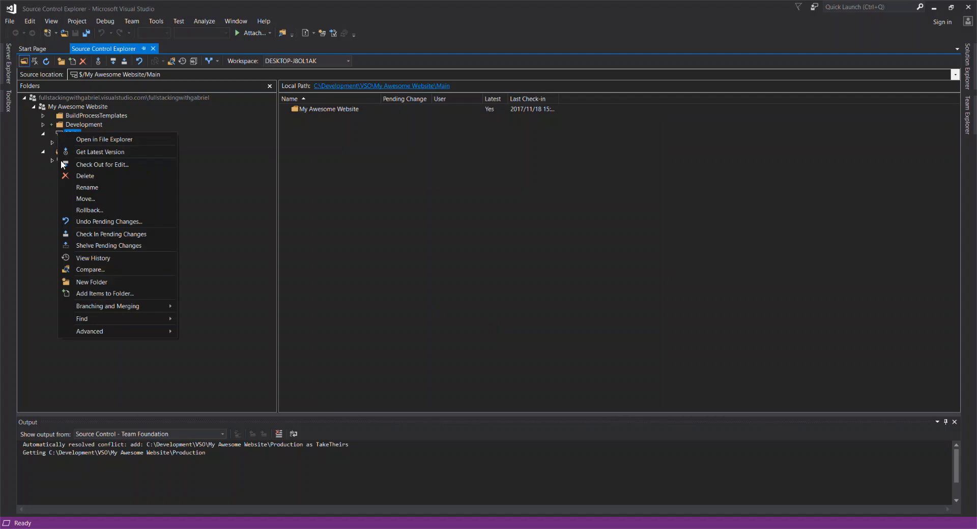
pyautogui.moveTo(112, 306)
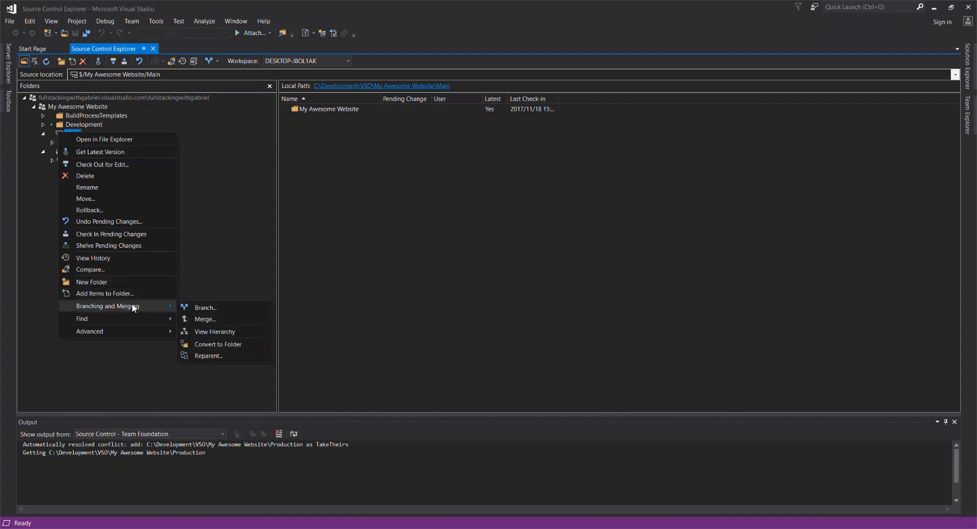
pyautogui.click(209, 331)
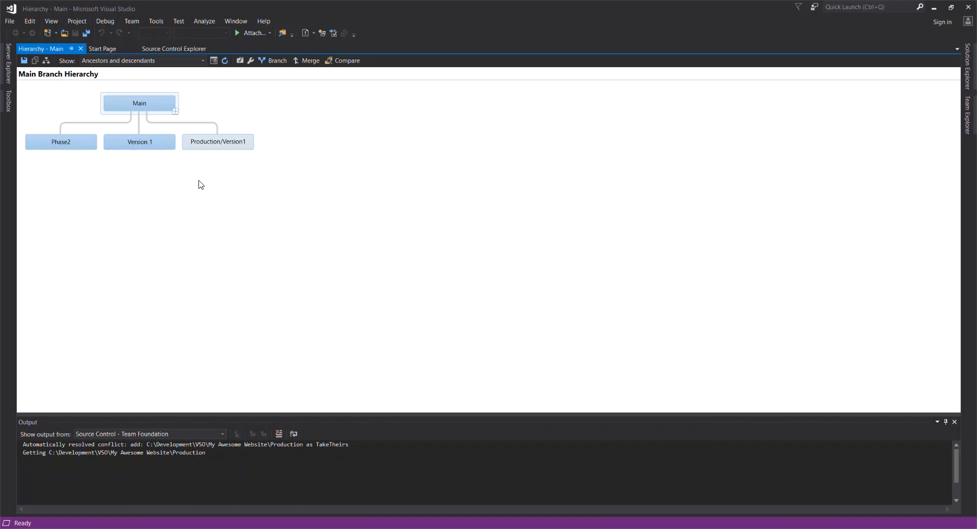
pyautogui.click(176, 112)
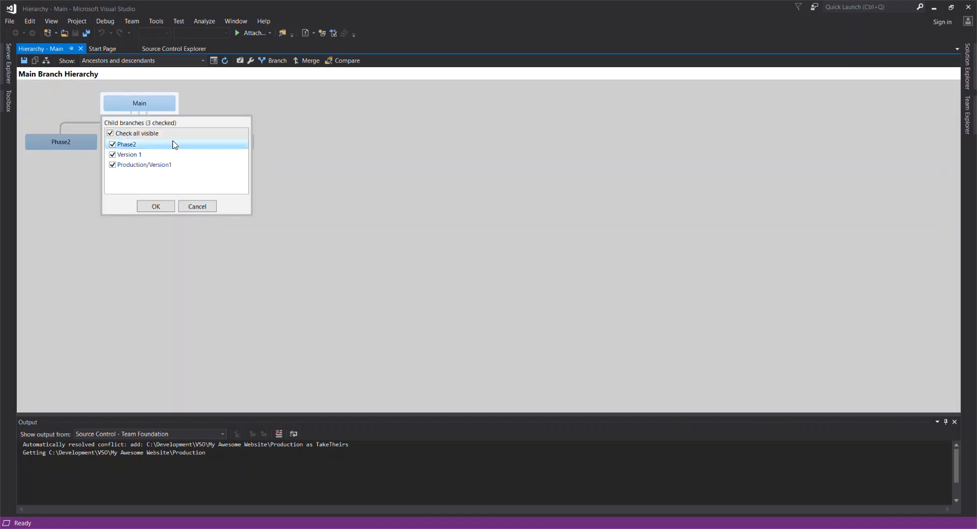
pyautogui.click(168, 205)
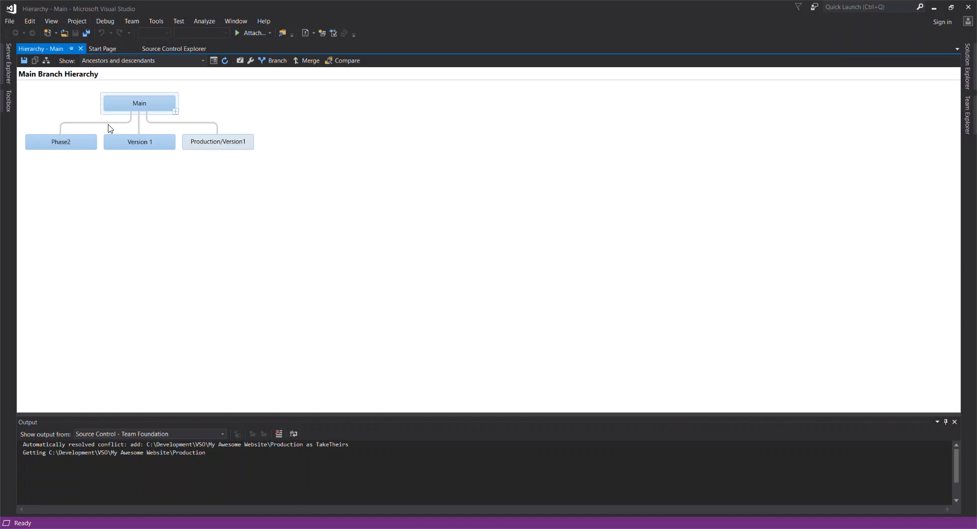
pyautogui.rightClick(60, 146)
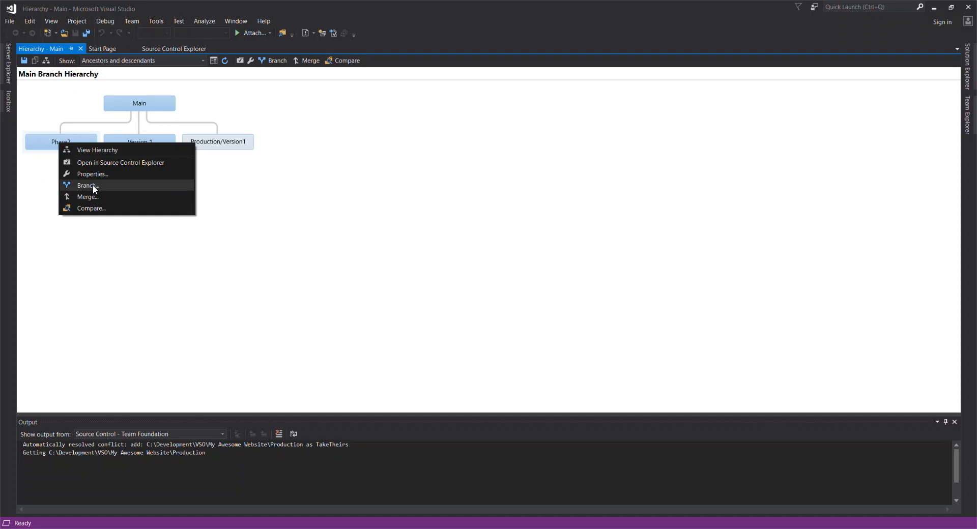
pyautogui.click(83, 48)
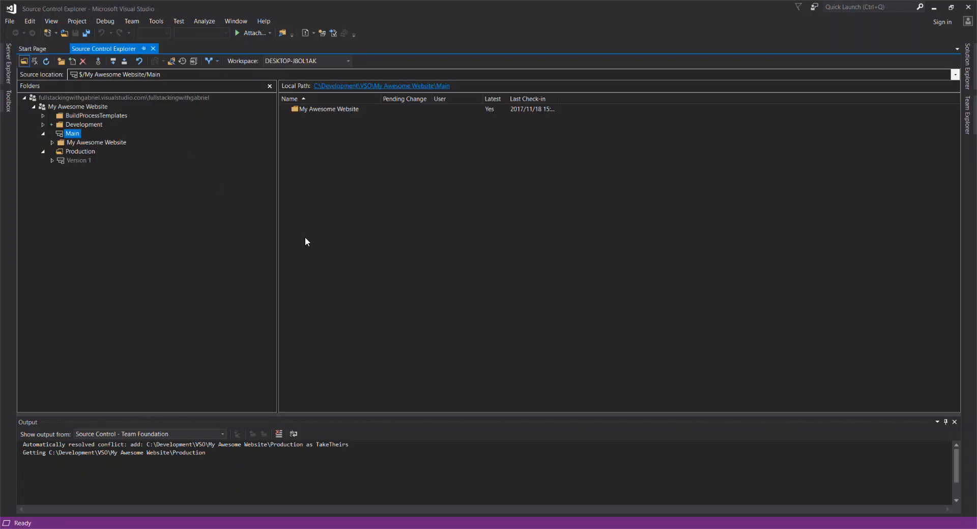
# Expand the Development folder and view the contents of its Phase2 branch.
pyautogui.click(43, 125)
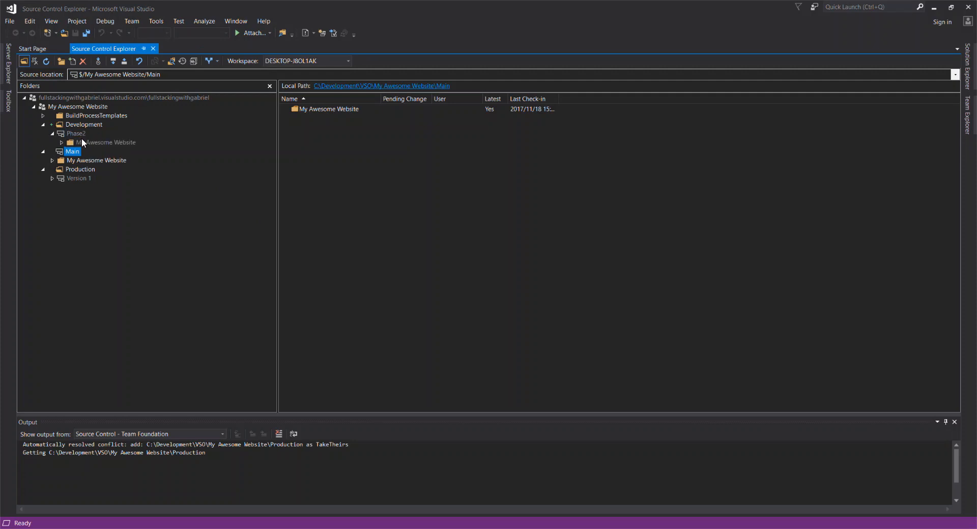
pyautogui.click(81, 134)
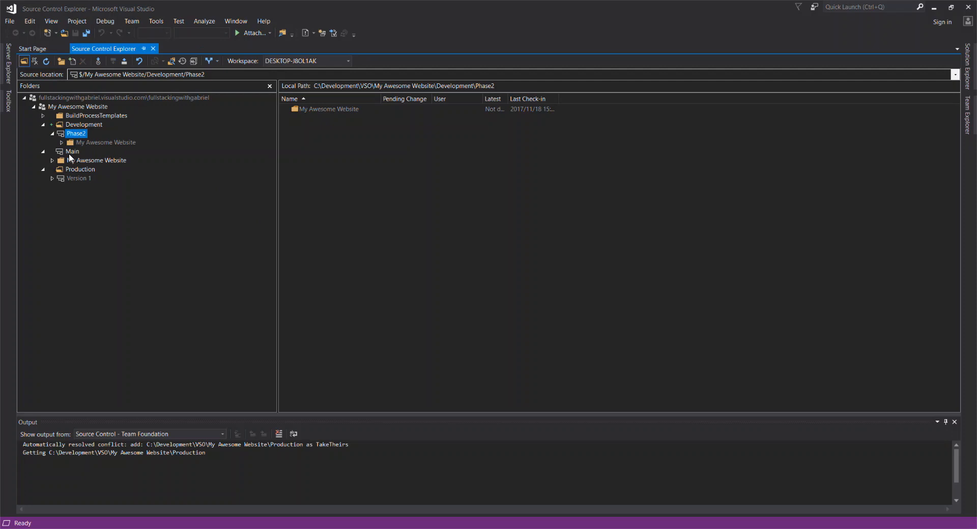
# View the contents of the Version 1 branch under Production and of the Main branch.
pyautogui.click(52, 177)
pyautogui.click(77, 178)
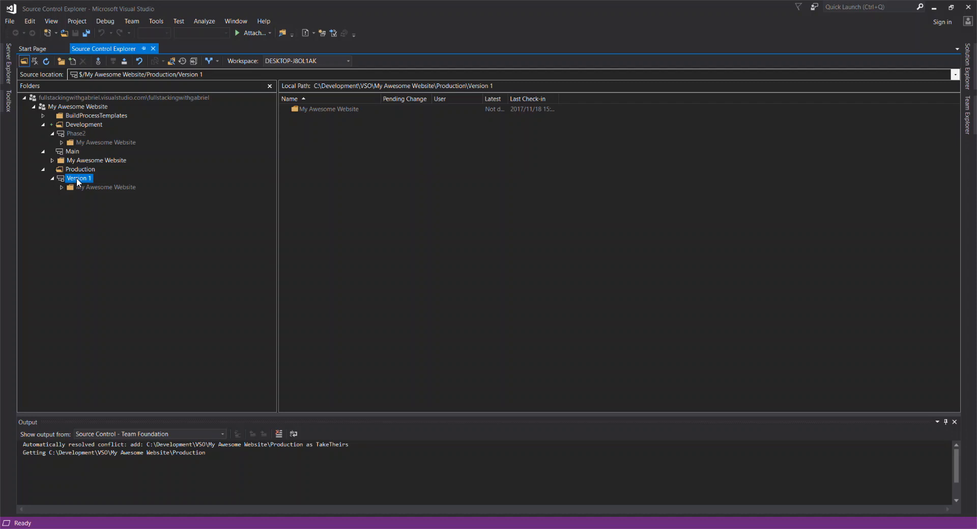
pyautogui.click(64, 152)
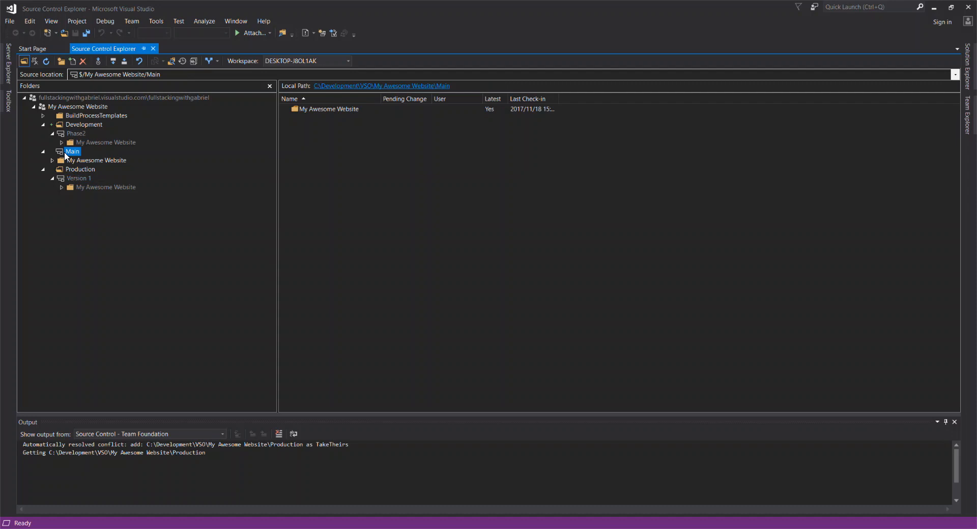
pyautogui.rightClick(78, 179)
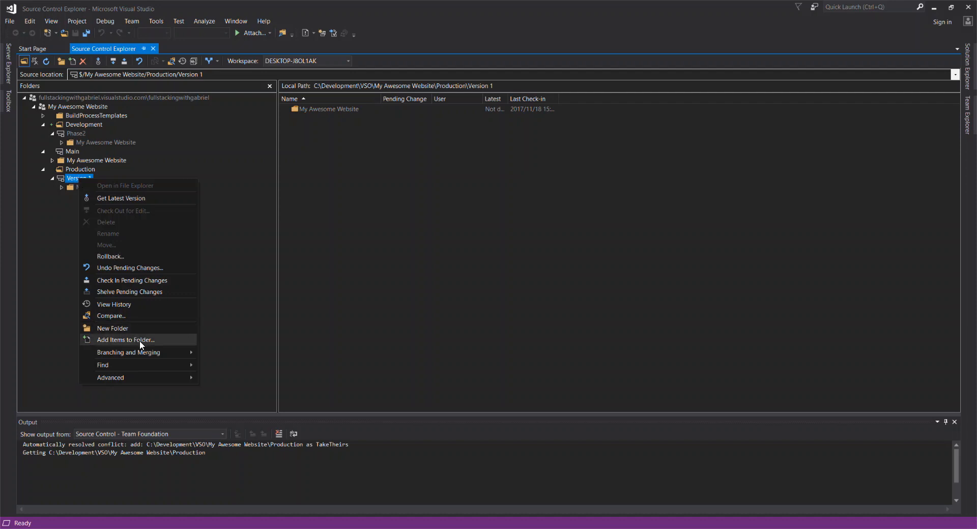
pyautogui.moveTo(142, 353)
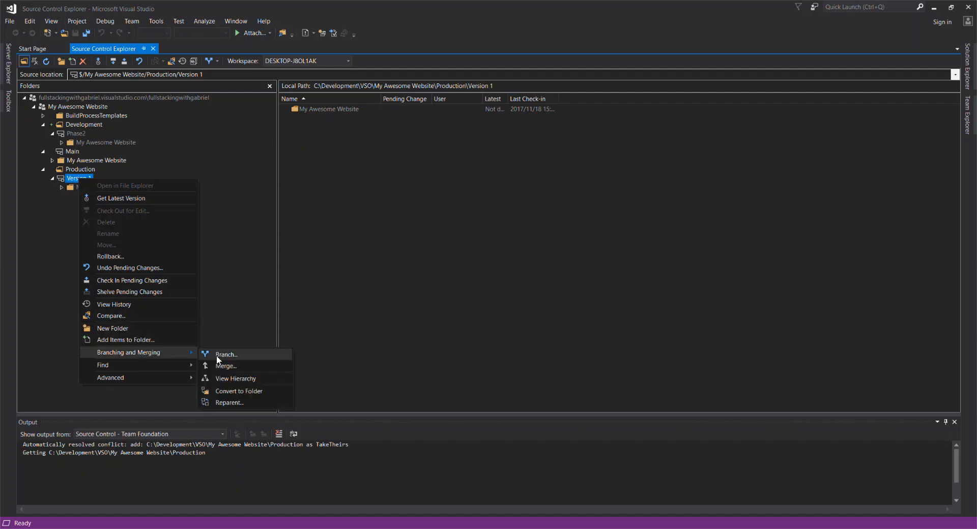
pyautogui.click(307, 270)
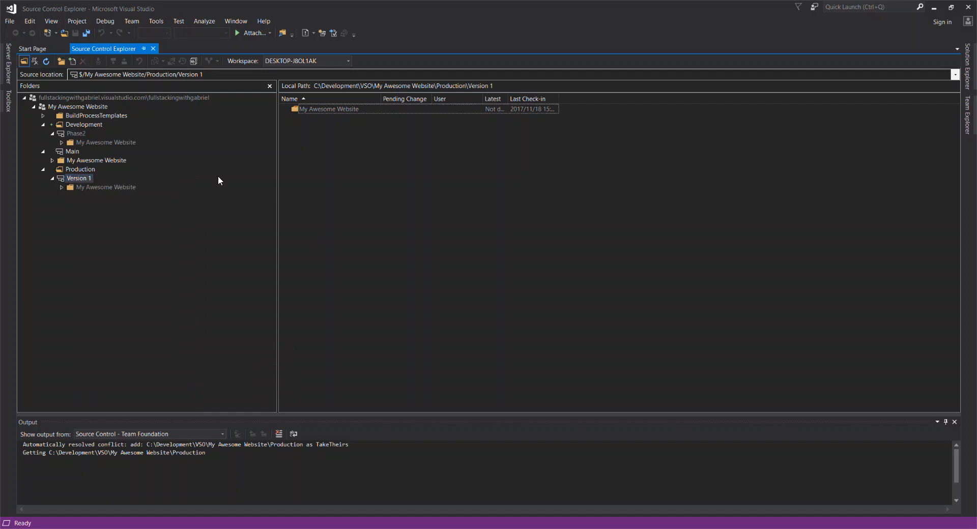
# Create a new folder named "Fixes" directly under My Awesome Website in source control.
pyautogui.click(60, 108)
pyautogui.rightClick(323, 181)
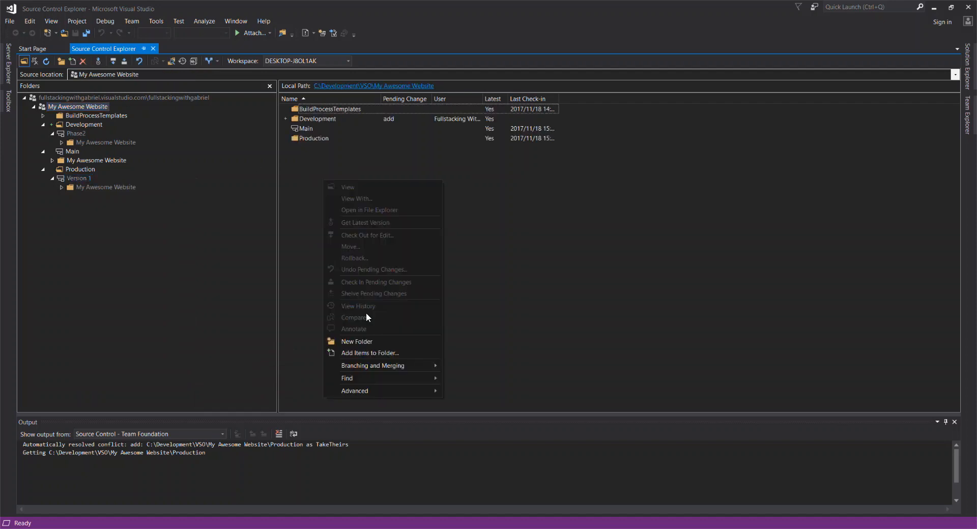
pyautogui.click(365, 339)
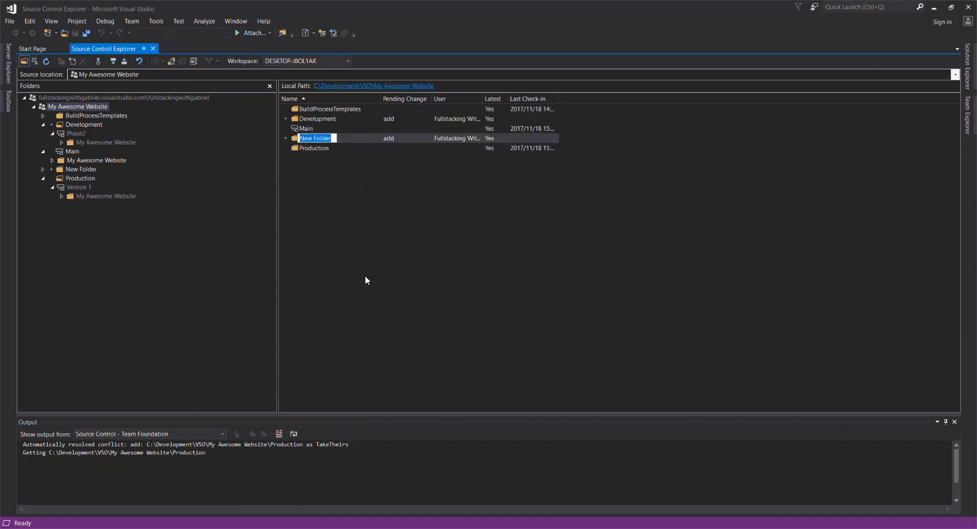
pyautogui.write('Fixes')
pyautogui.press('Return')
# Branch the latest version of Production/Version 1 to $/My Awesome Website/Fixes/Issue 1 and show the new branch in the Fixes folder.
pyautogui.rightClick(84, 189)
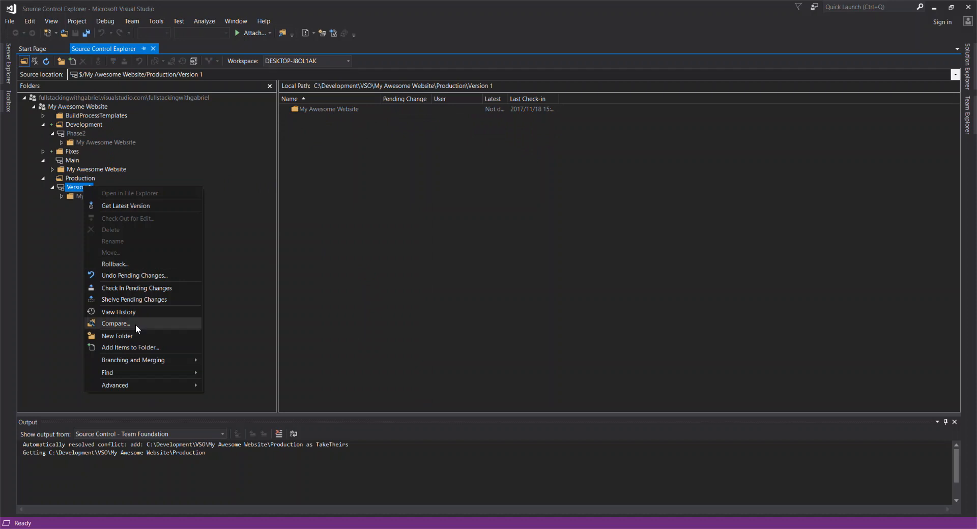
pyautogui.moveTo(134, 361)
pyautogui.click(228, 363)
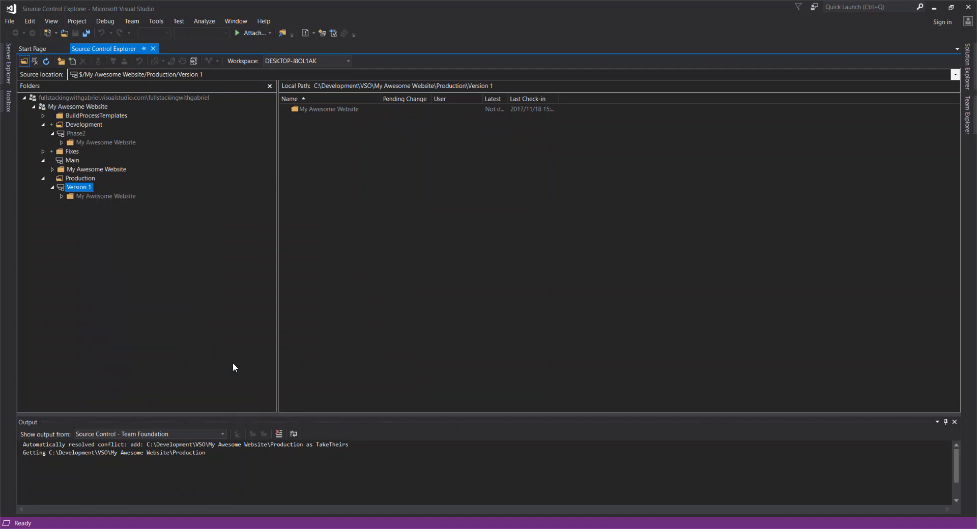
pyautogui.click(652, 215)
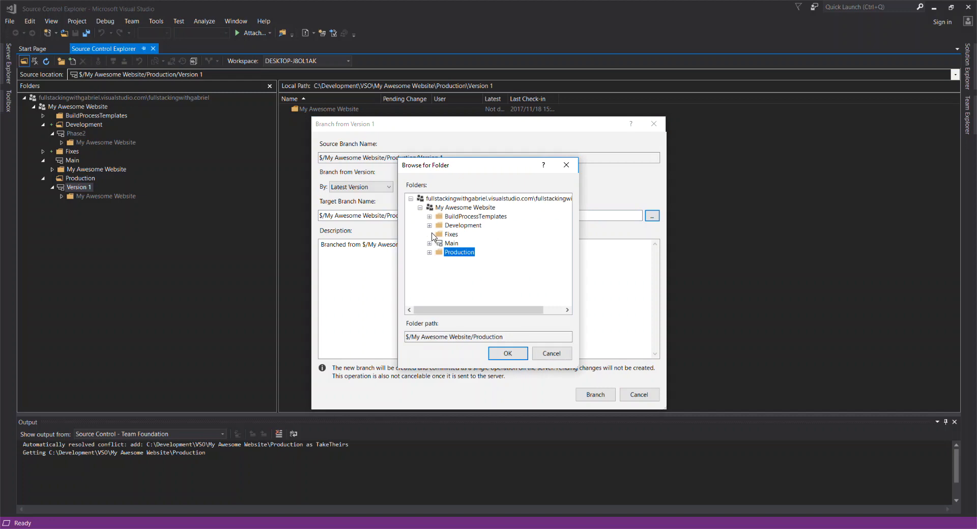
pyautogui.click(450, 235)
pyautogui.click(507, 353)
pyautogui.click(417, 212)
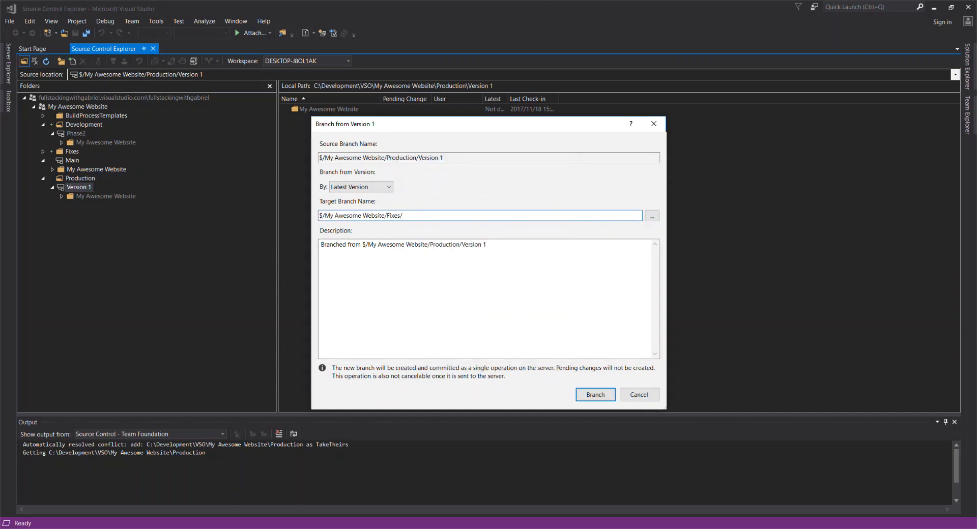
pyautogui.write('/Issue 1')
pyautogui.click(596, 394)
pyautogui.click(487, 331)
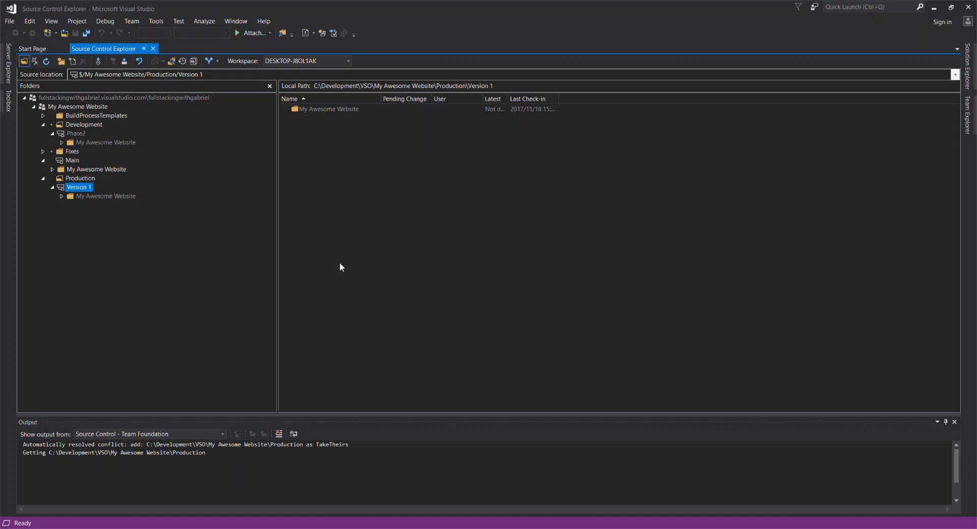
pyautogui.click(43, 152)
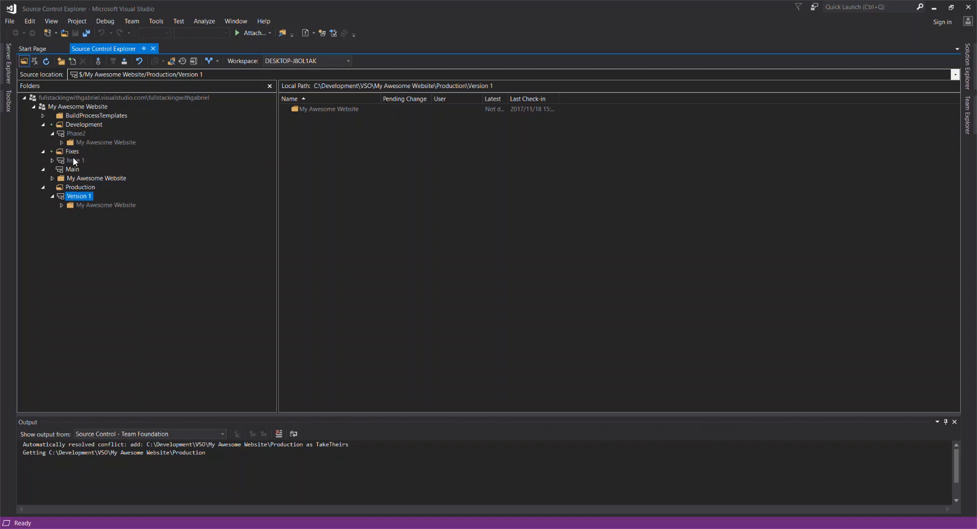
pyautogui.click(59, 159)
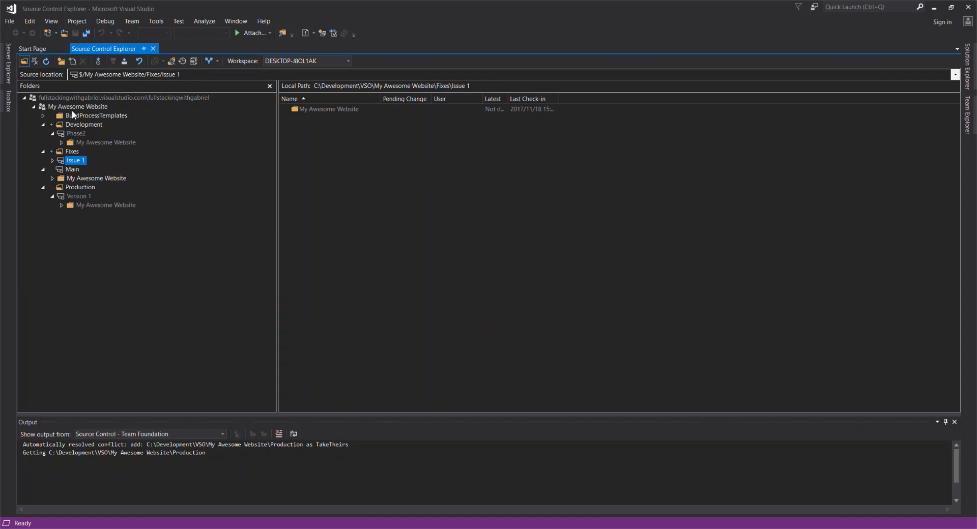
# Check in the pending additions of the Development and Fixes folders for My Awesome Website.
pyautogui.rightClick(73, 109)
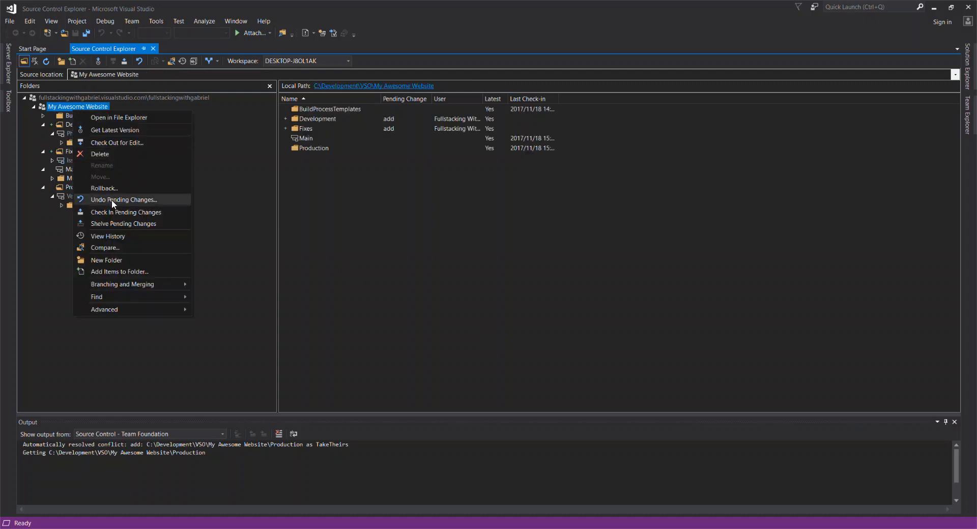
pyautogui.click(113, 212)
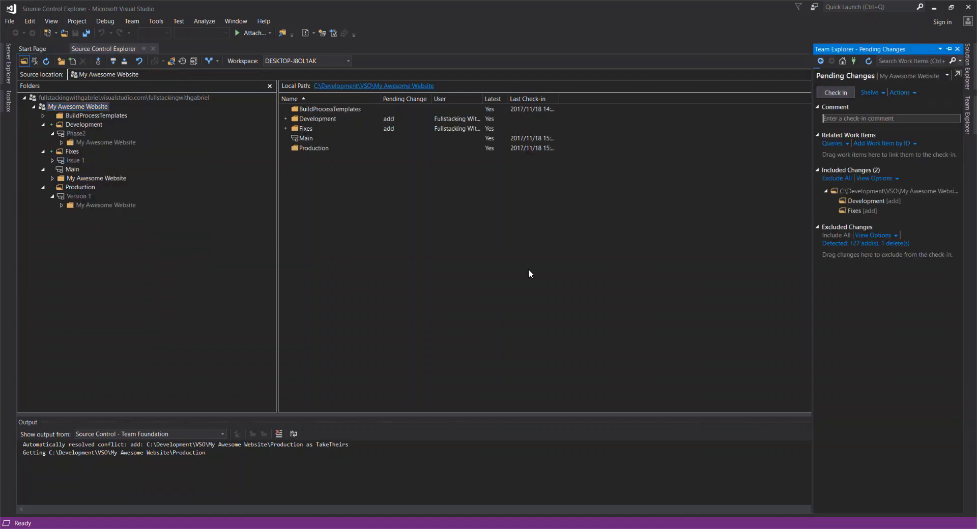
pyautogui.click(828, 93)
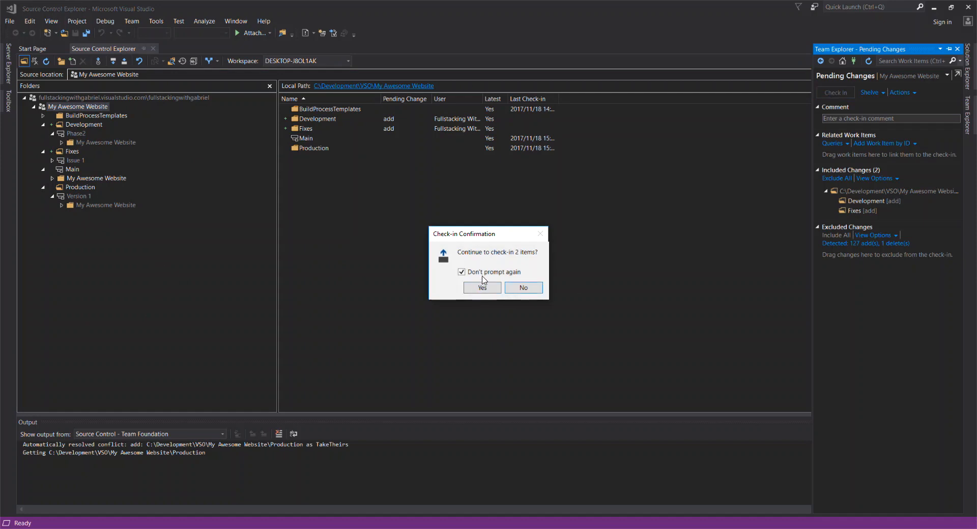
pyautogui.click(482, 288)
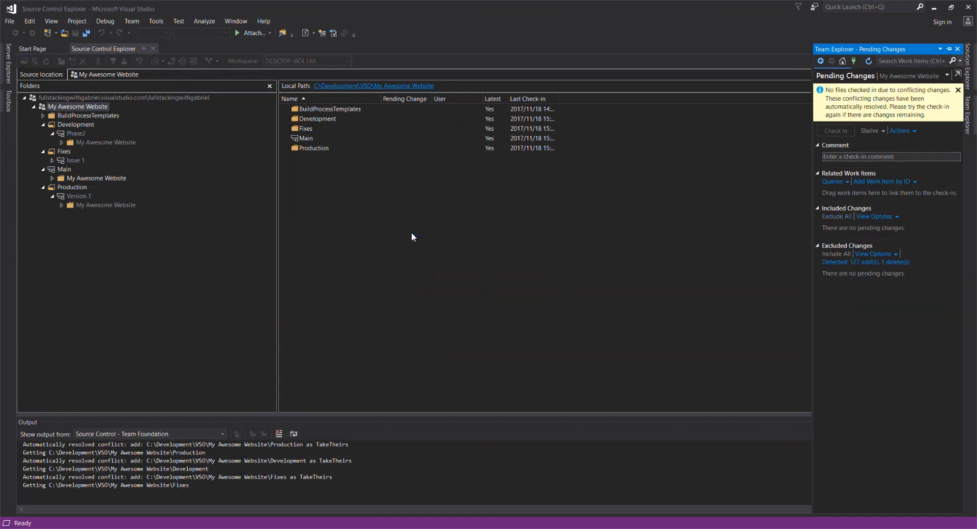
# Open the solution My Awesome Website.sln from the Issue 1 branch in the Fixes folder.
pyautogui.doubleClick(304, 128)
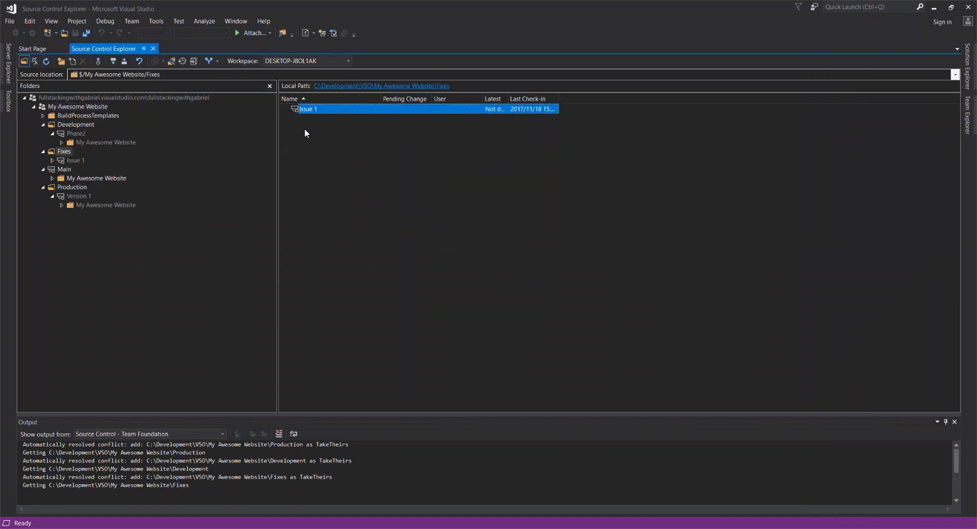
pyautogui.doubleClick(300, 111)
pyautogui.doubleClick(308, 109)
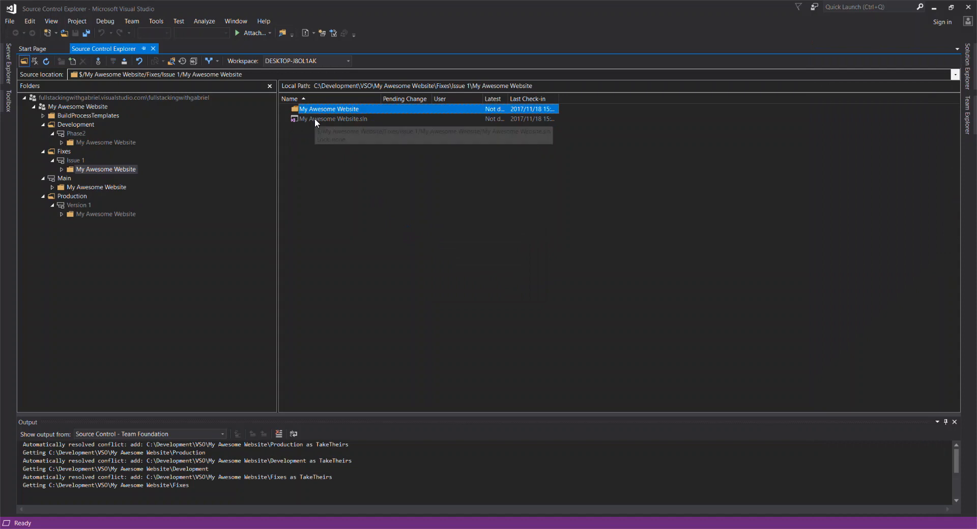
pyautogui.doubleClick(315, 119)
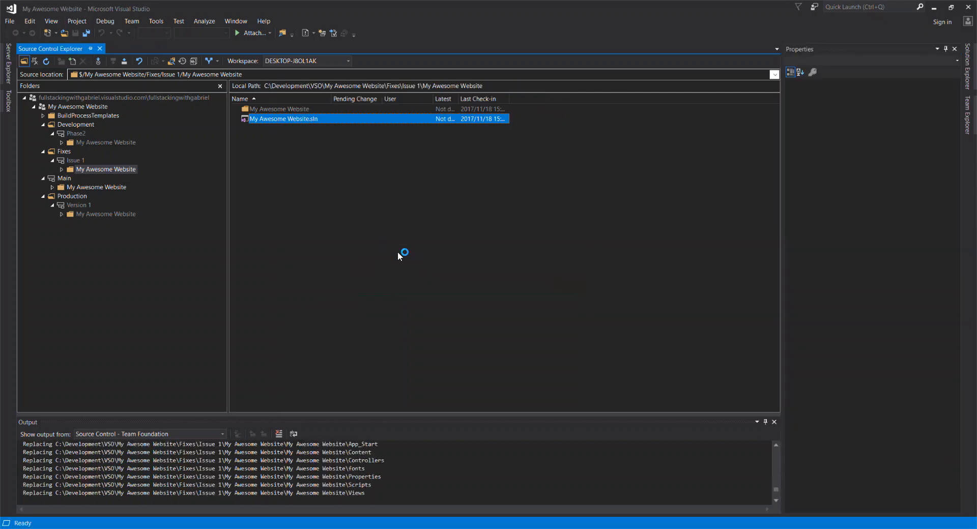
# Open the Index.cshtml view from the project's Views/Home folder.
pyautogui.click(971, 71)
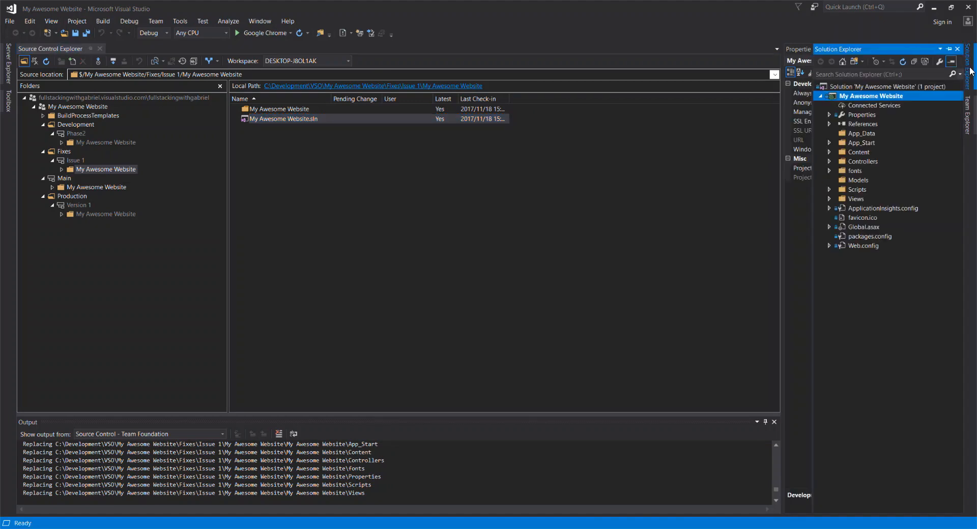
pyautogui.click(830, 198)
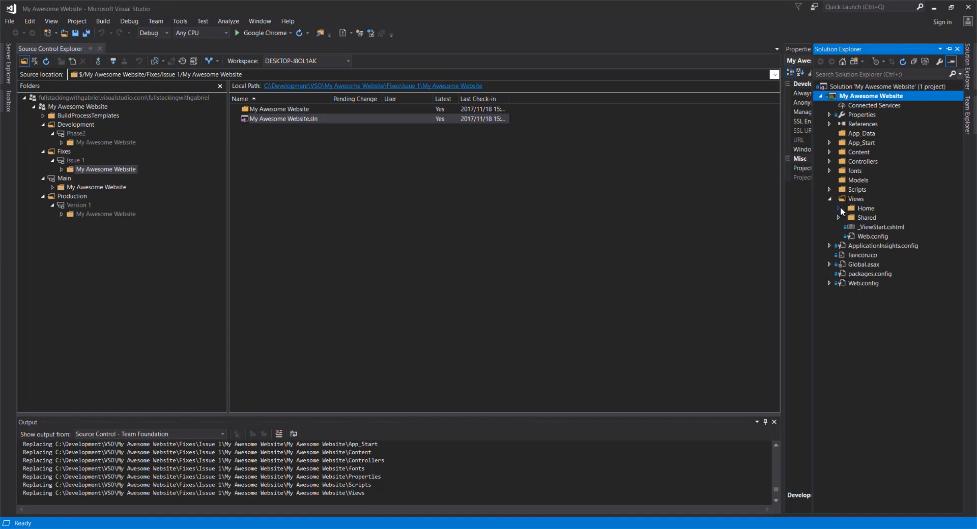
pyautogui.click(839, 209)
pyautogui.click(874, 235)
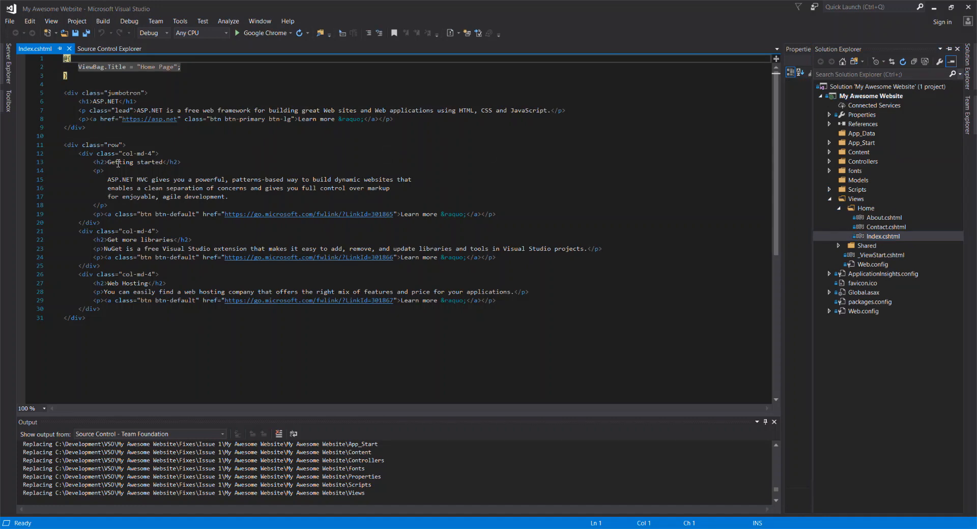
# Replace the "Getting started" heading text in Index.cshtml with "Version 1", then save and close the file.
pyautogui.click(108, 162)
pyautogui.moveTo(108, 176); pyautogui.dragTo(162, 176)
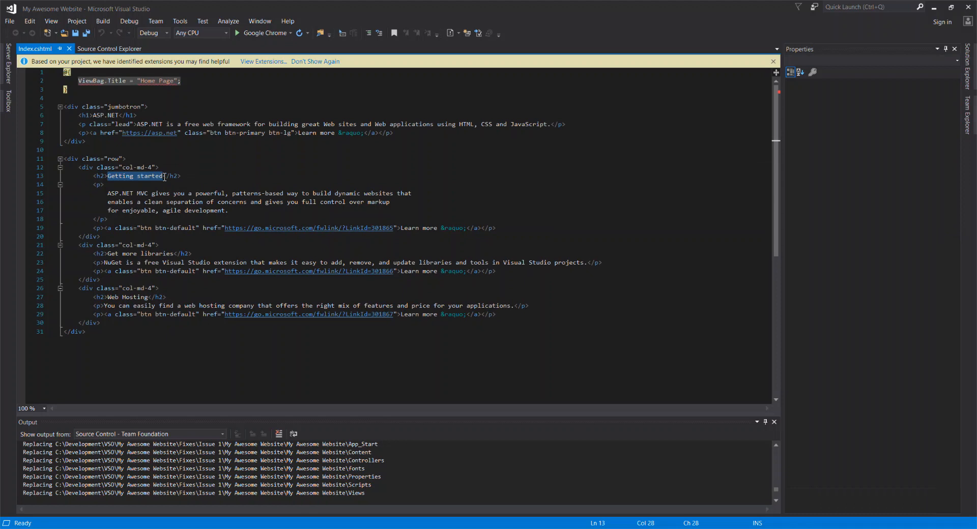
pyautogui.write('Version 1')
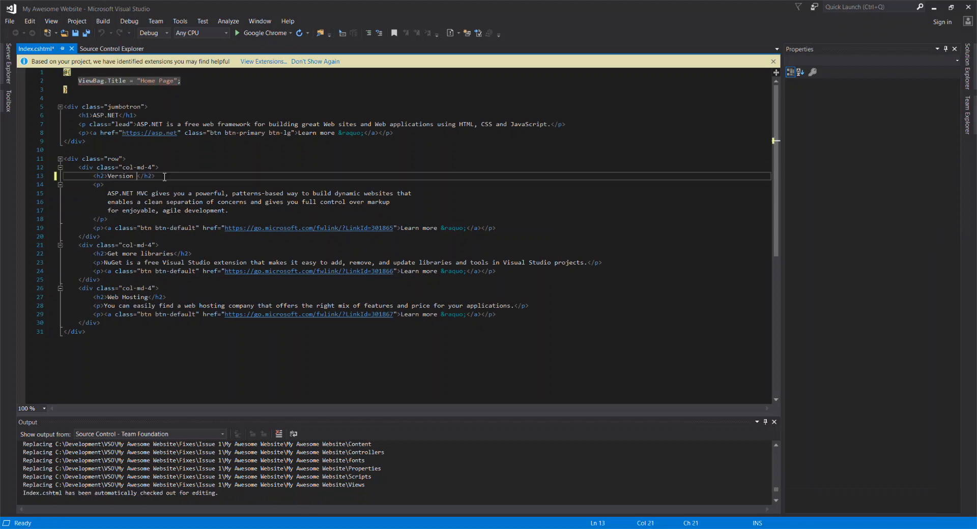
pyautogui.click(219, 149)
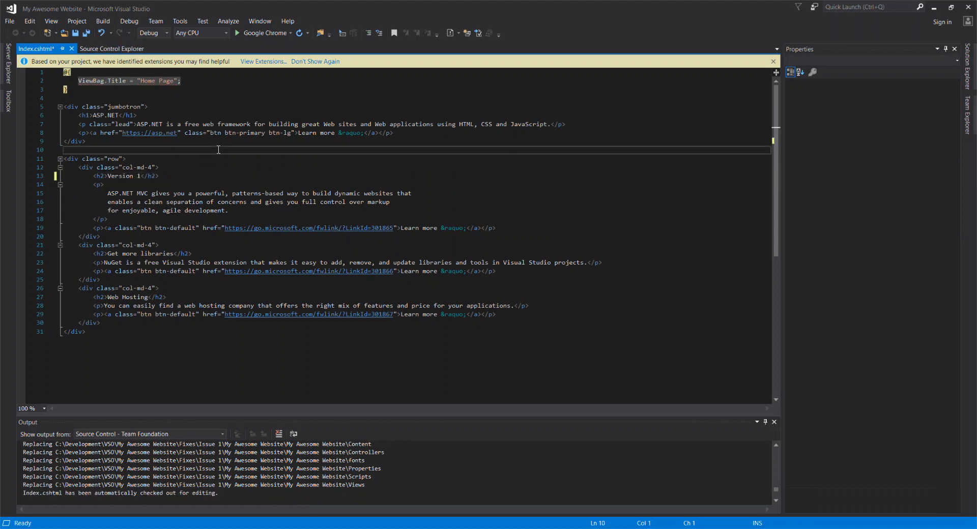
pyautogui.click(71, 48)
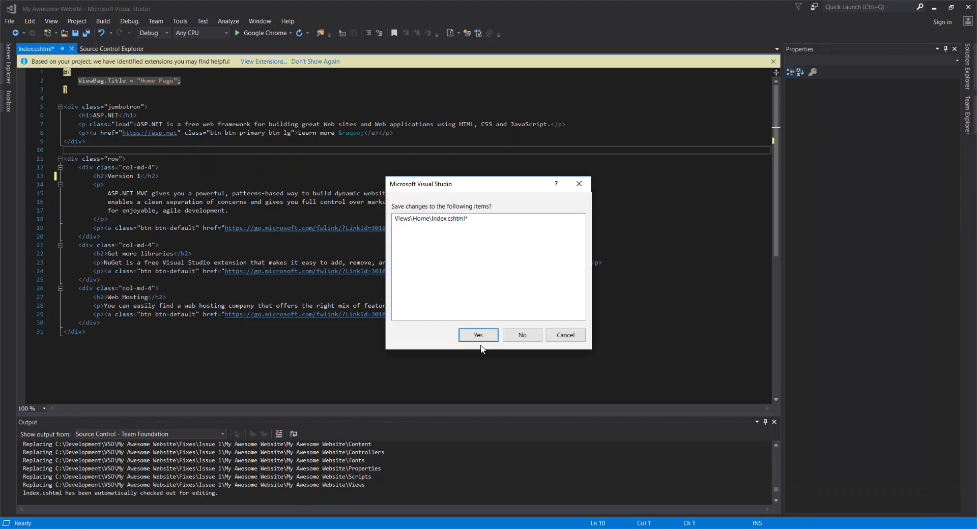
pyautogui.click(466, 334)
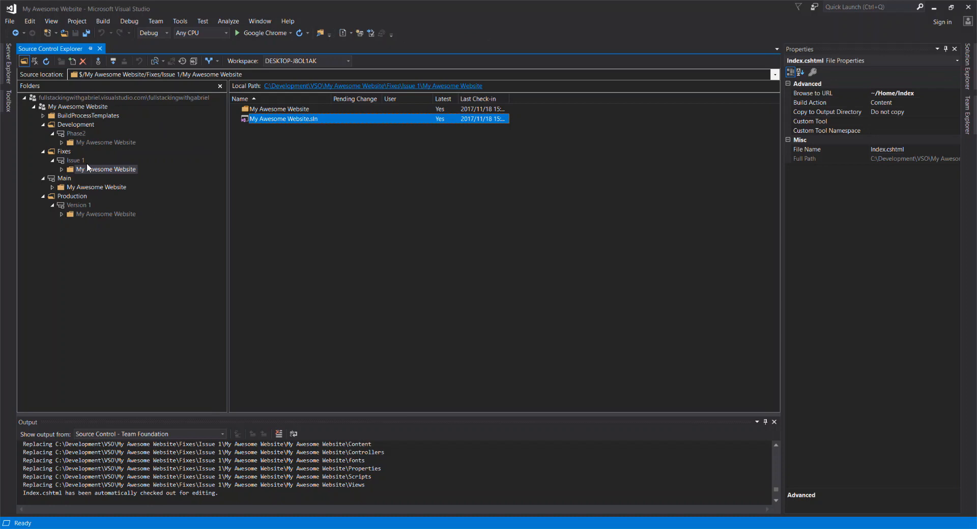
pyautogui.click(968, 77)
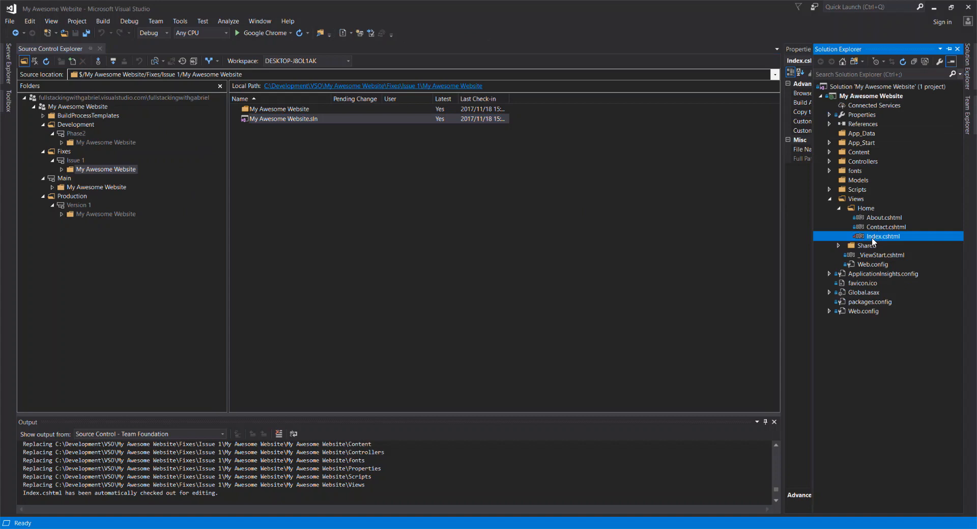
pyautogui.moveTo(851, 239)
pyautogui.rightClick(875, 237)
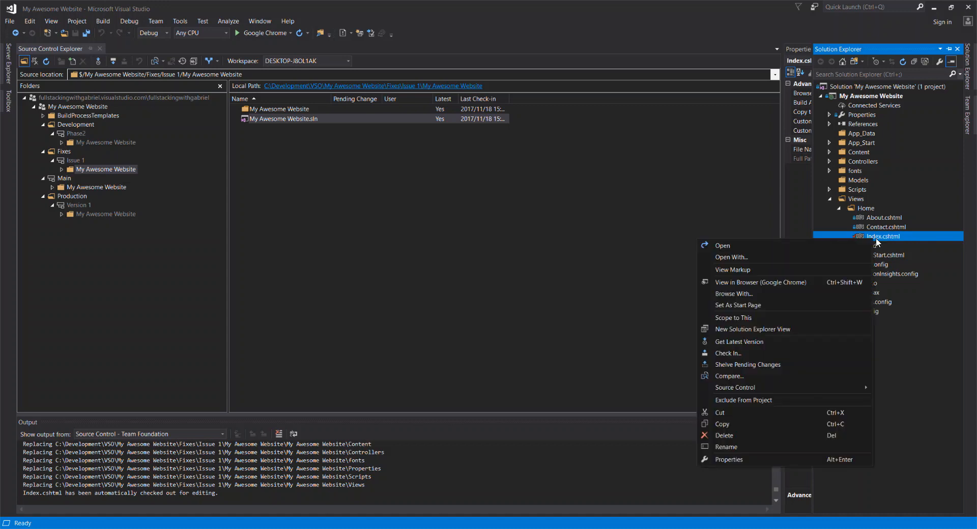
pyautogui.click(854, 95)
# Compare the Issue 1 branch against the server path $/My Awesome Website/Main, then close the folder comparison.
pyautogui.click(70, 162)
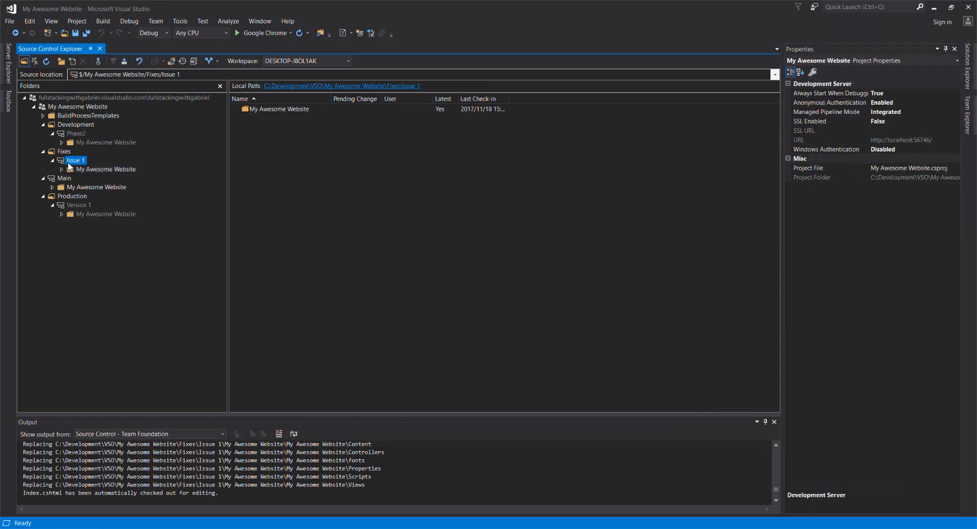
pyautogui.rightClick(70, 167)
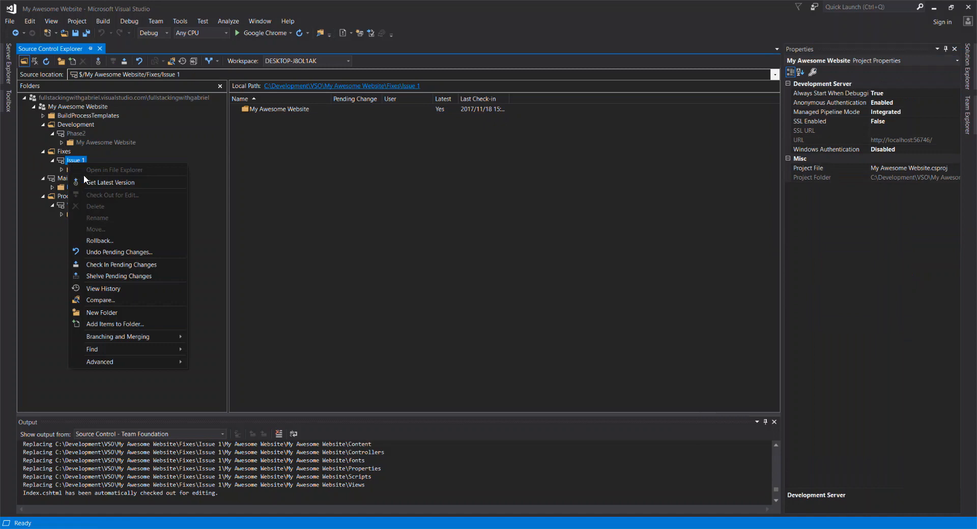
pyautogui.click(115, 298)
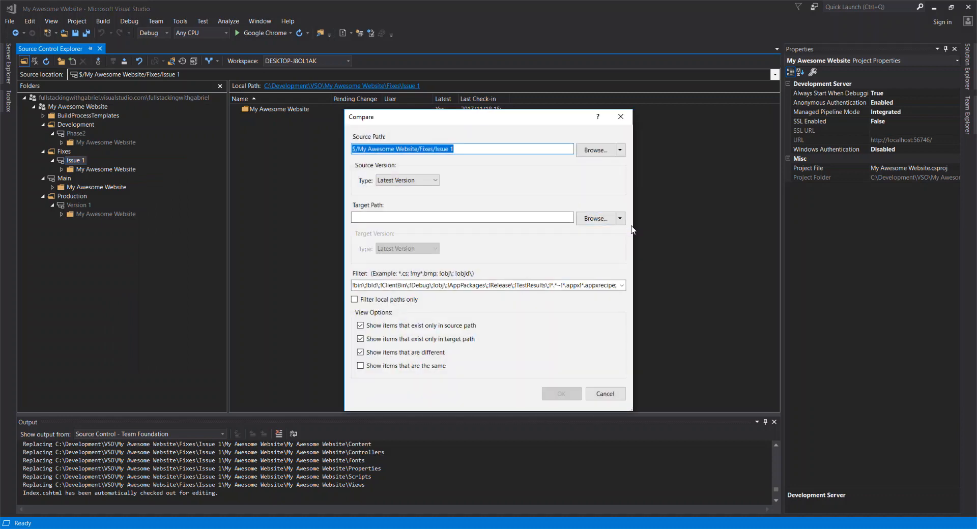
pyautogui.click(619, 219)
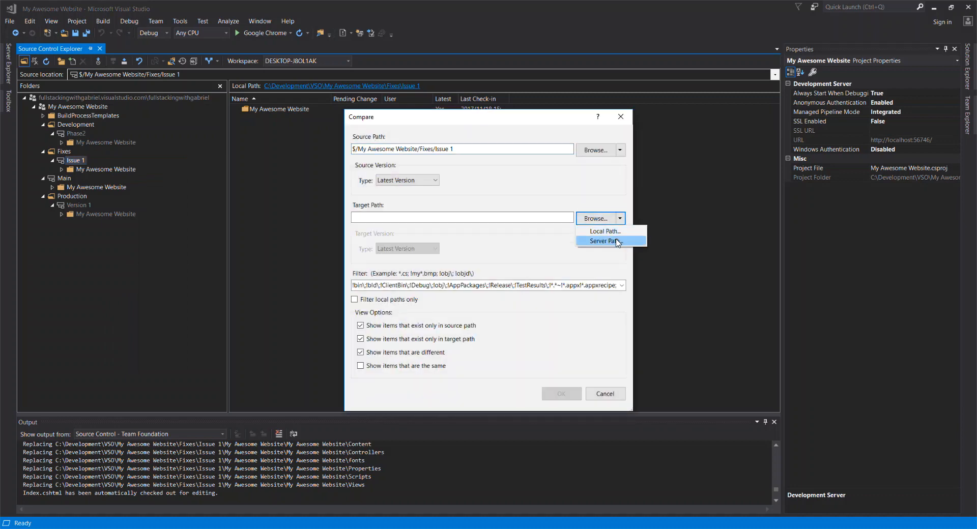
pyautogui.click(617, 242)
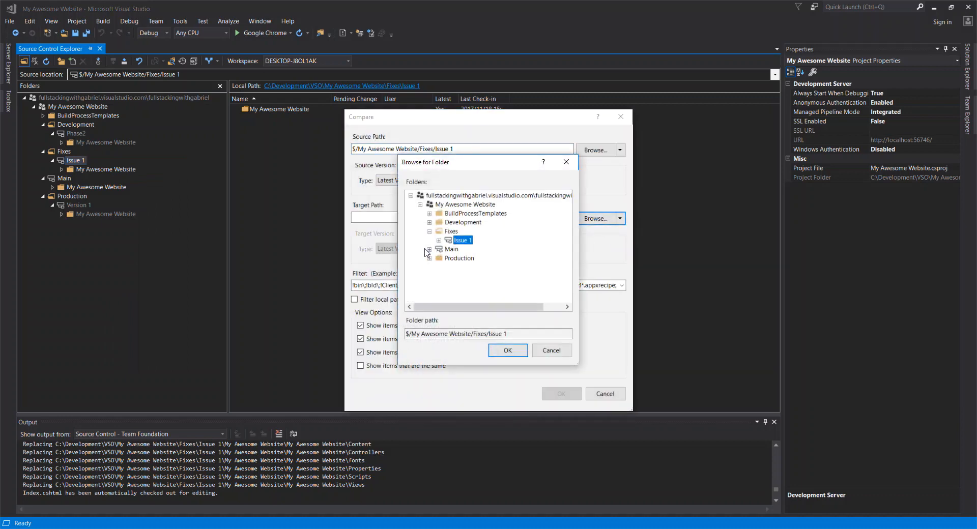
pyautogui.click(448, 249)
pyautogui.click(506, 353)
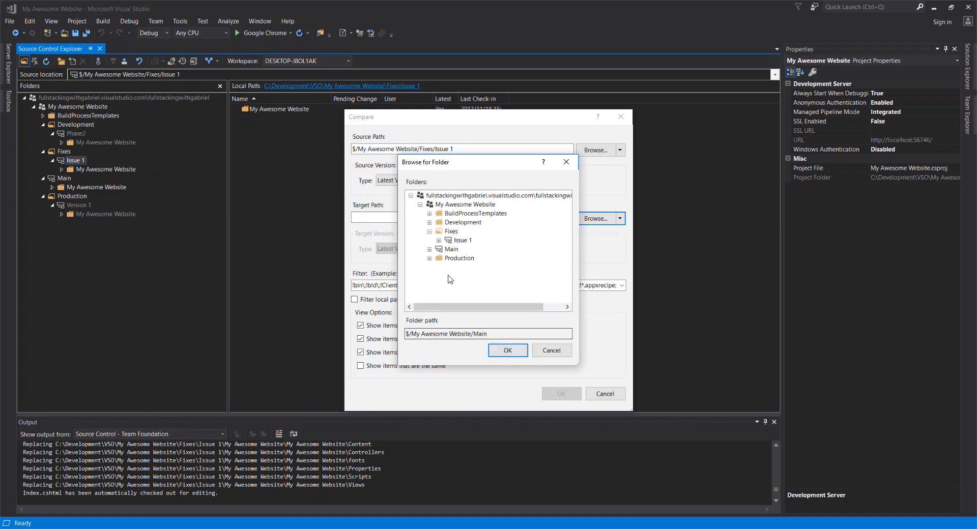
pyautogui.click(451, 250)
pyautogui.click(507, 351)
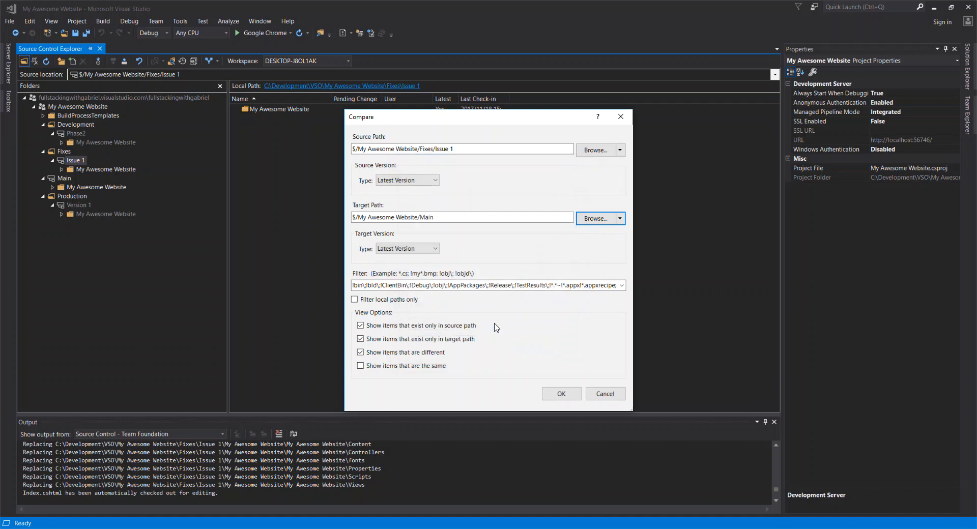
pyautogui.click(561, 395)
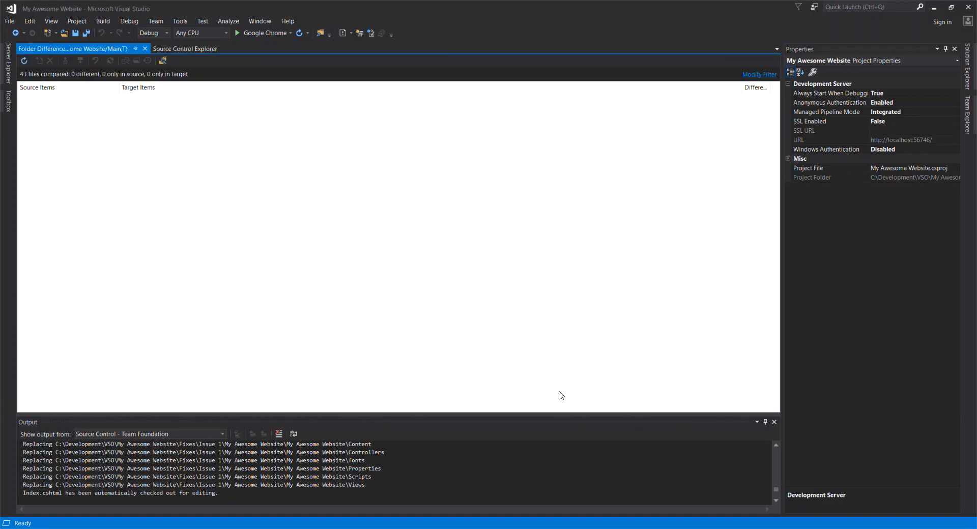
pyautogui.click(144, 49)
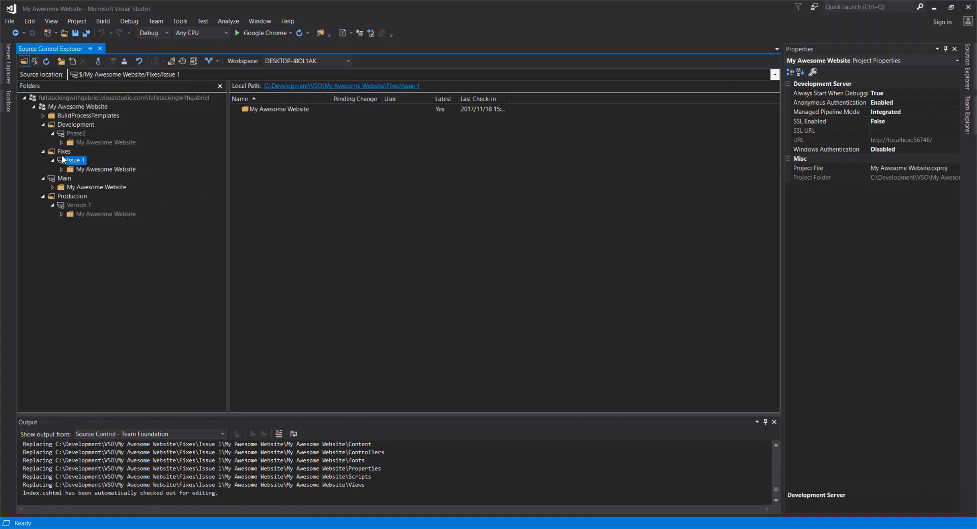
# Check in the pending Index.cshtml change for the My Awesome Website team project.
pyautogui.rightClick(60, 105)
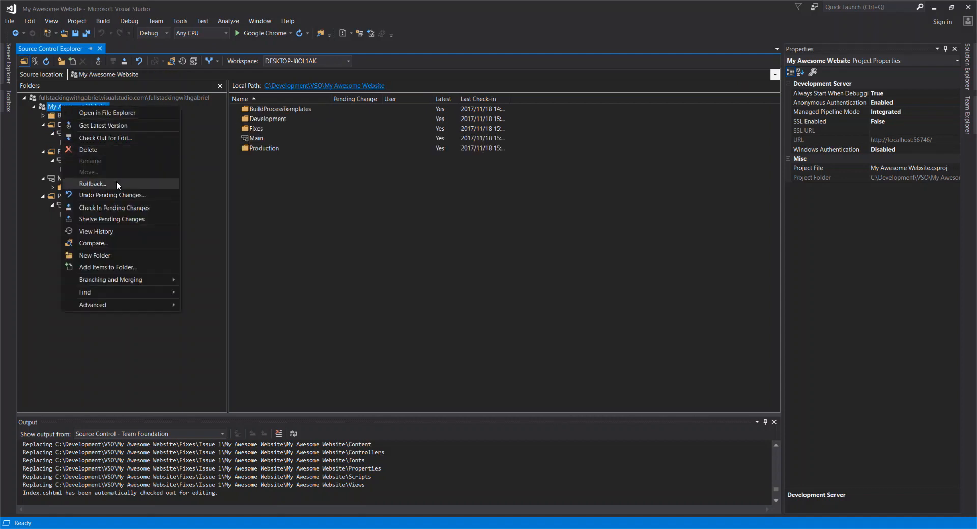
pyautogui.click(120, 208)
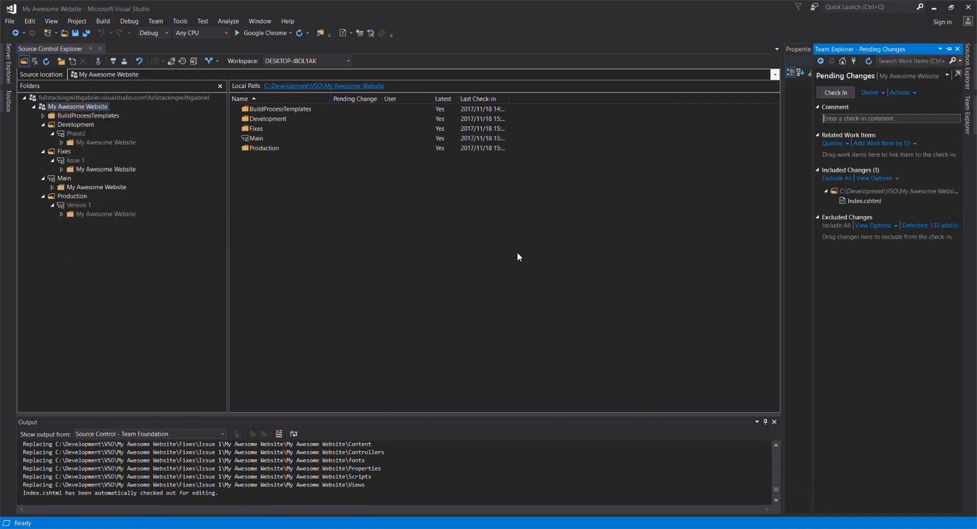
pyautogui.click(834, 99)
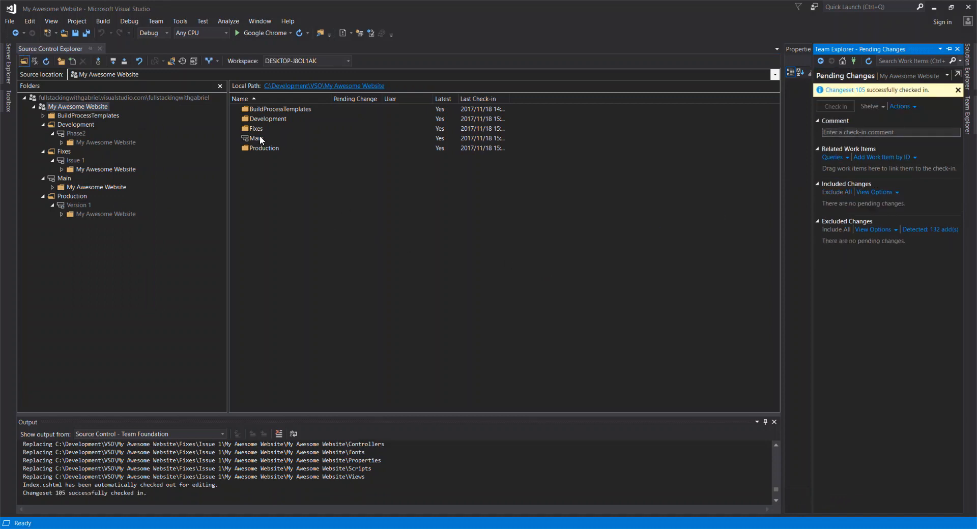
# Compare the latest version of the Issue 1 branch with the server path $/My Awesome Website/Main after the check-in.
pyautogui.rightClick(63, 161)
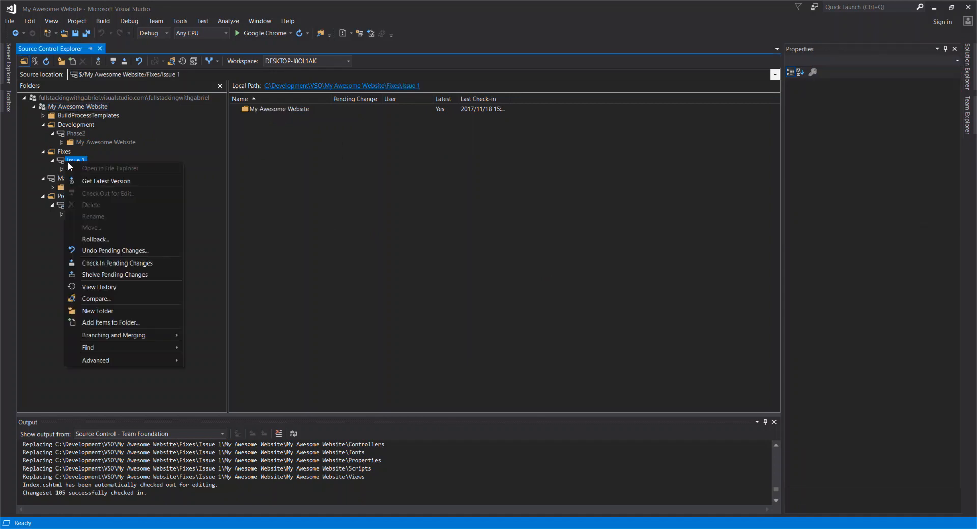
pyautogui.click(109, 299)
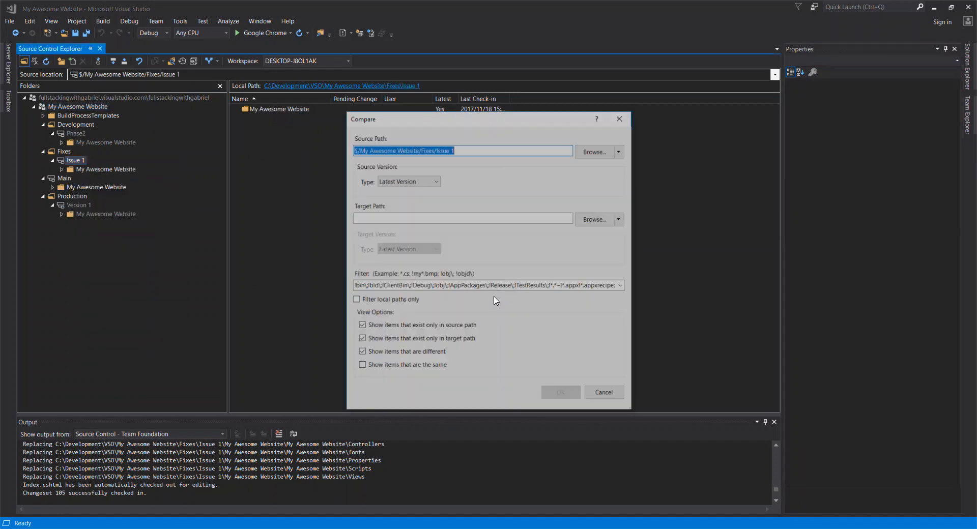
pyautogui.click(620, 219)
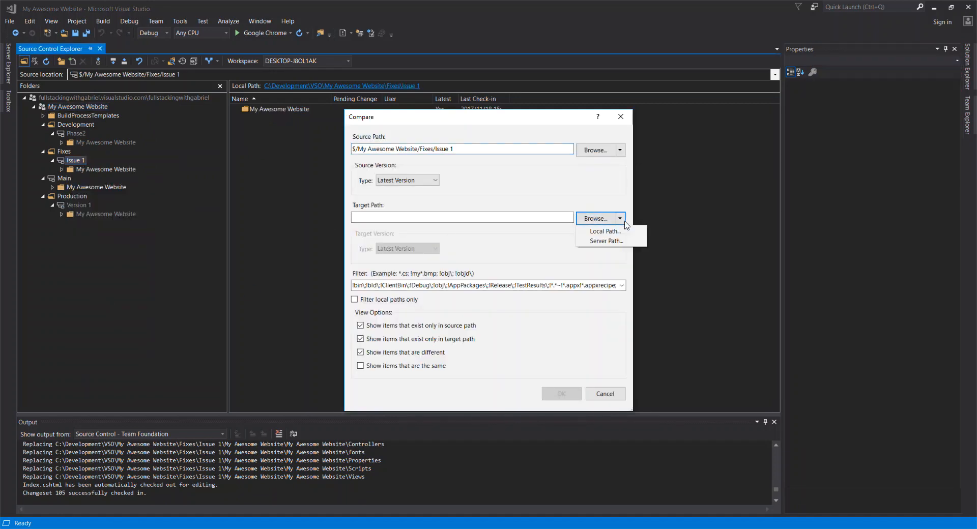
pyautogui.click(606, 242)
pyautogui.click(452, 249)
pyautogui.click(506, 348)
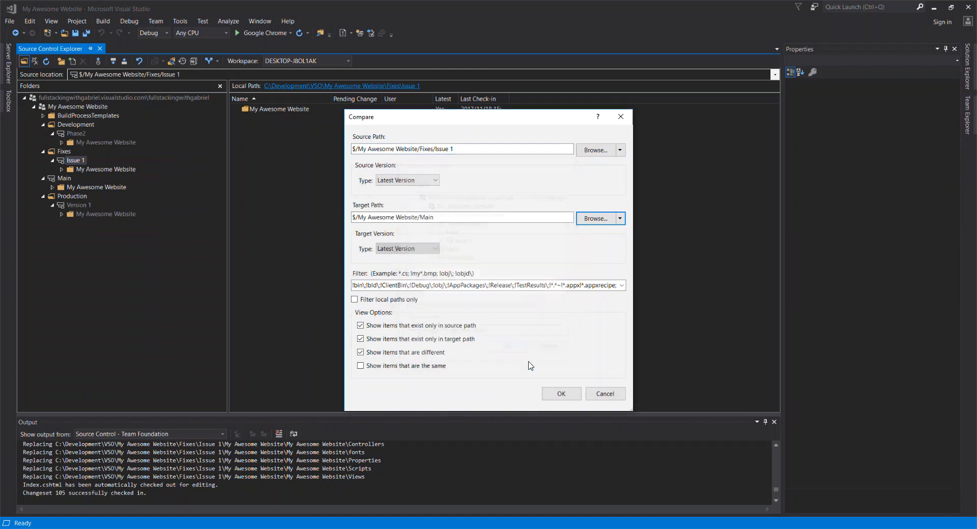
pyautogui.click(561, 394)
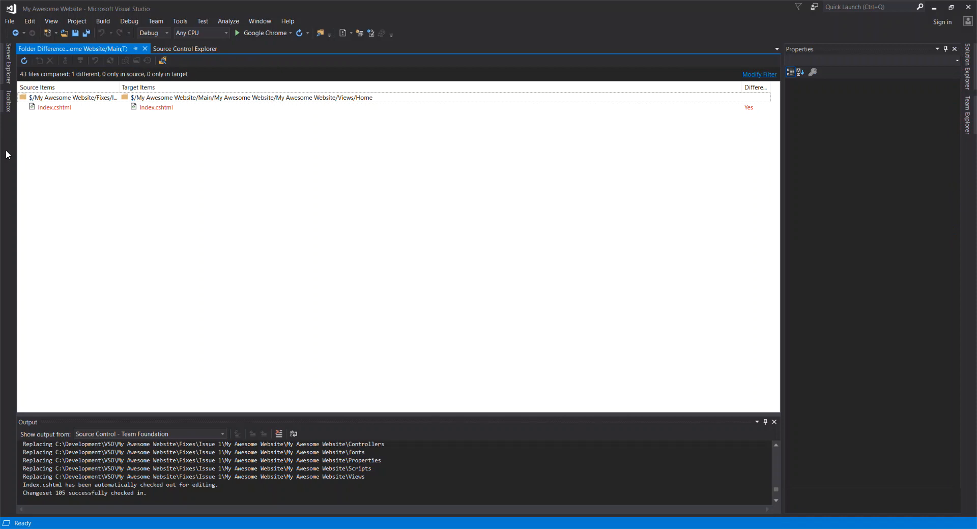
# View the source version of the differing Index.cshtml from the folder comparison, then close it.
pyautogui.click(48, 109)
pyautogui.rightClick(49, 113)
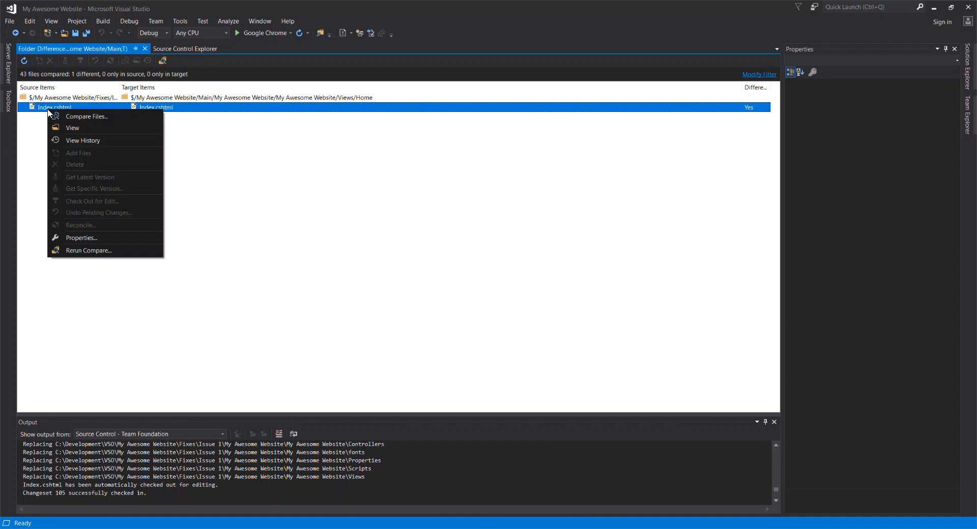
pyautogui.click(74, 140)
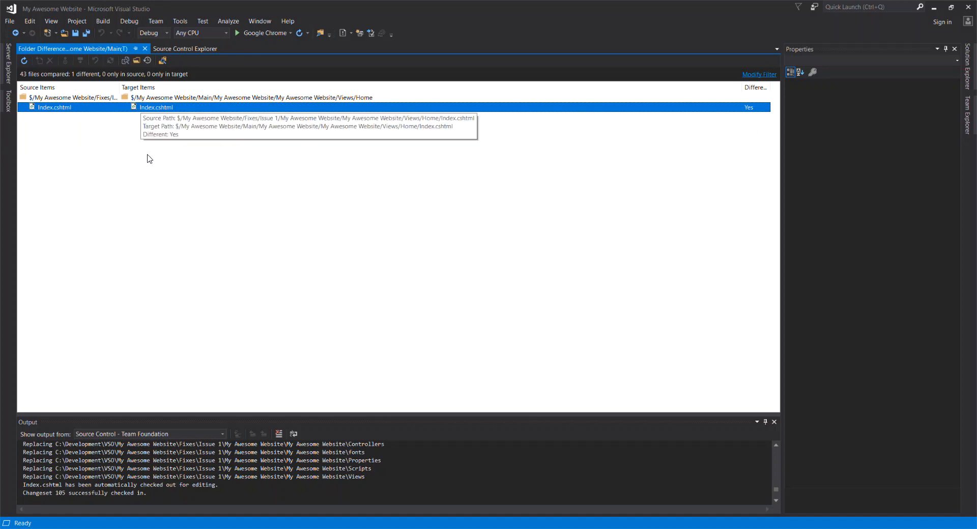
pyautogui.rightClick(88, 110)
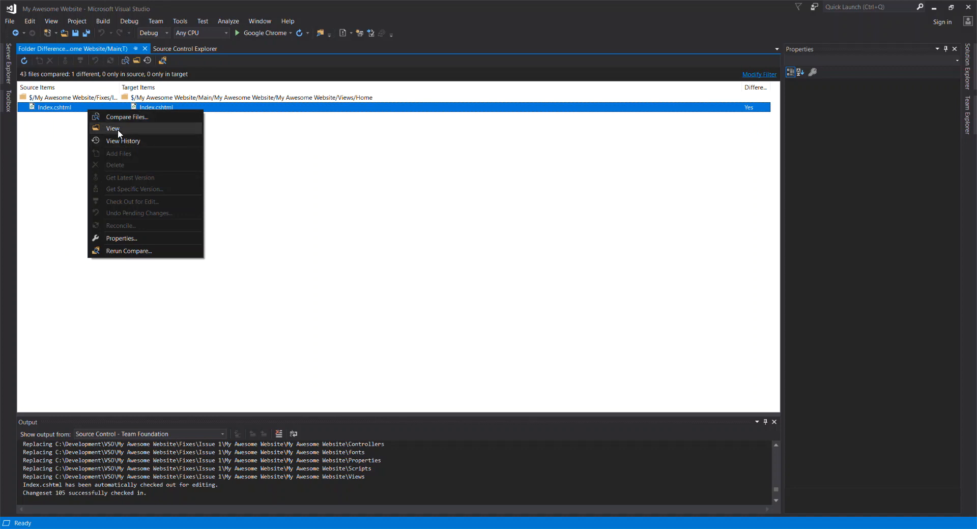
pyautogui.click(119, 131)
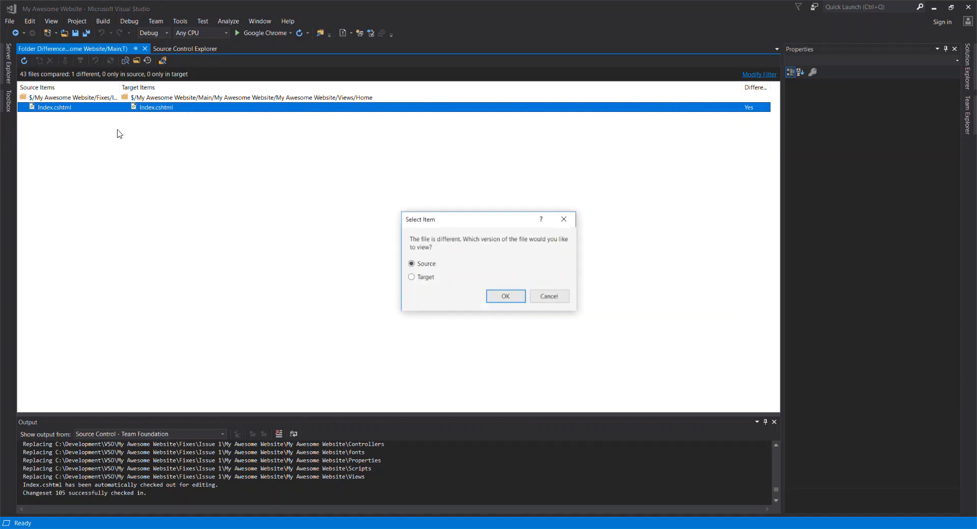
pyautogui.click(504, 299)
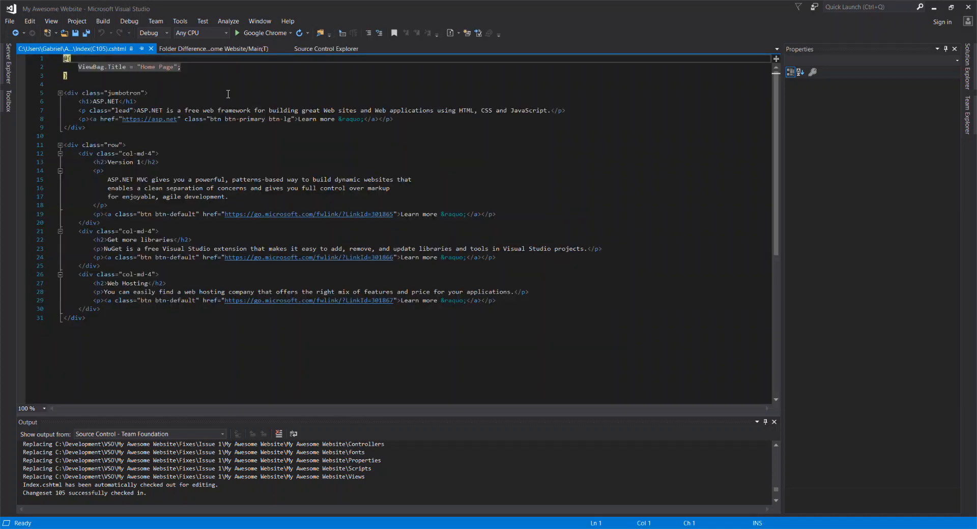
pyautogui.click(151, 48)
# Open the side-by-side diff of Index.cshtml, examine the differing h2 heading on line 13 in both versions, and close the diff.
pyautogui.rightClick(72, 109)
pyautogui.click(52, 108)
pyautogui.rightClick(49, 109)
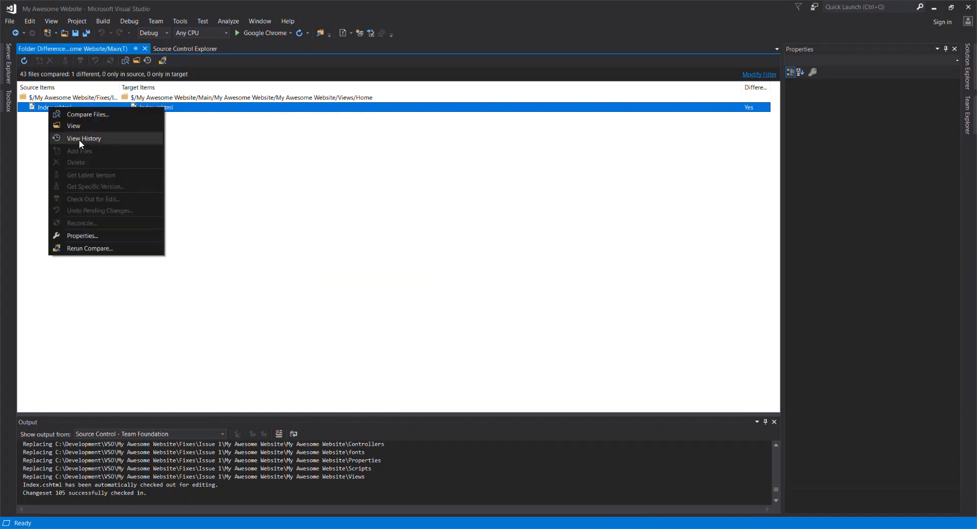
pyautogui.click(41, 110)
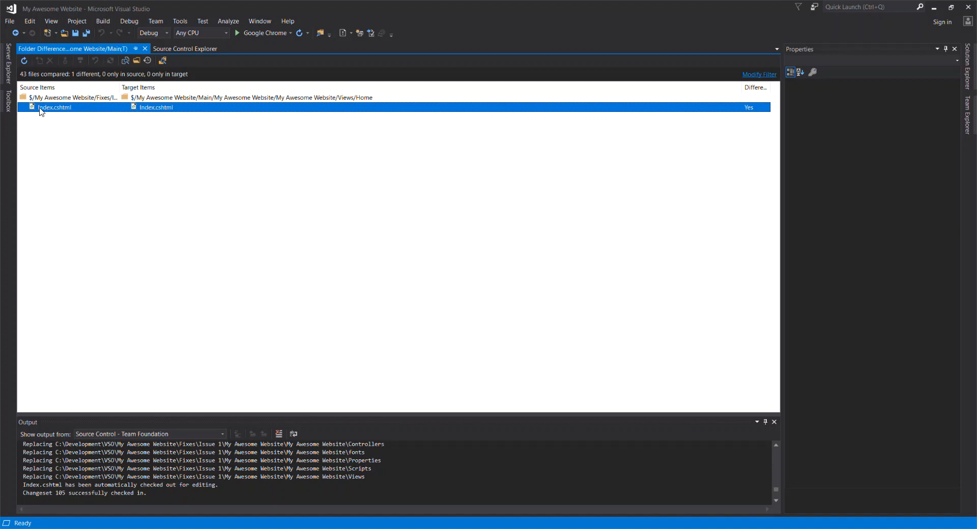
pyautogui.doubleClick(172, 108)
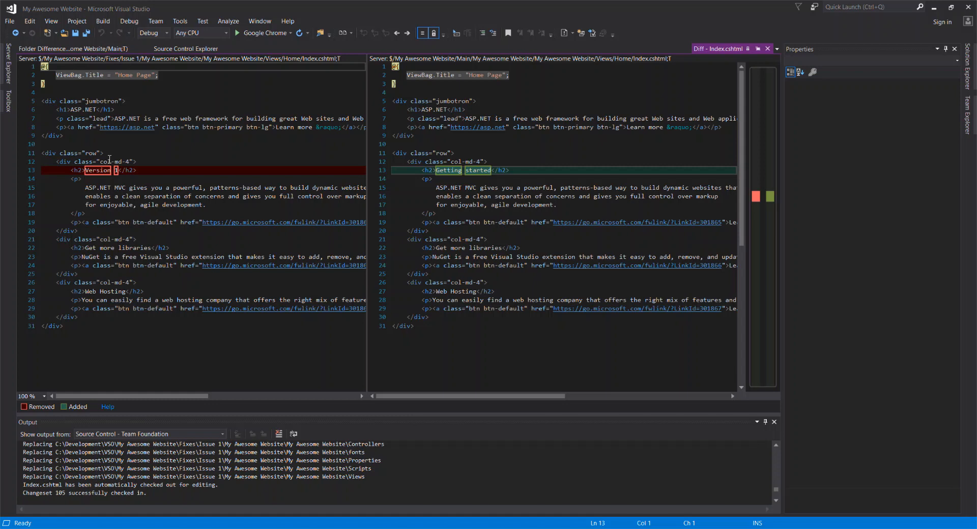
pyautogui.moveTo(70, 170); pyautogui.dragTo(135, 171)
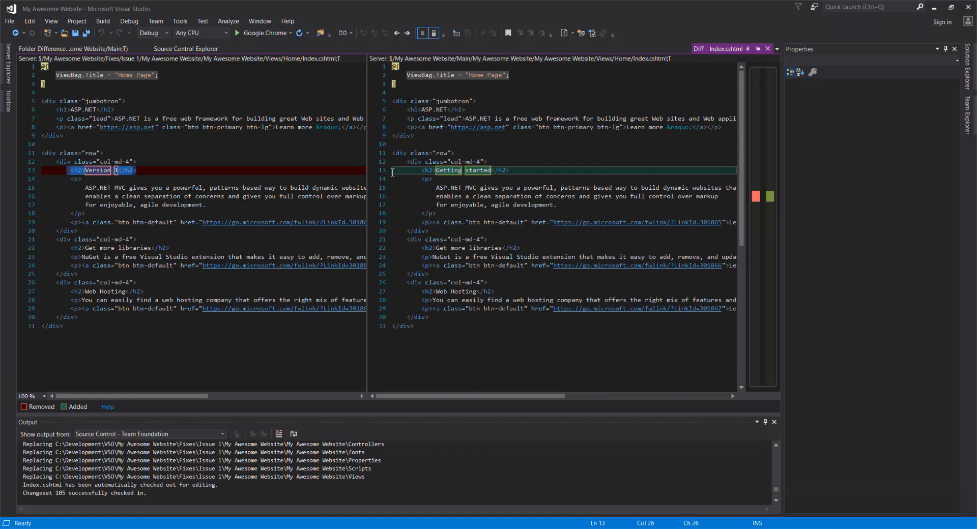
pyautogui.moveTo(420, 171); pyautogui.dragTo(536, 171)
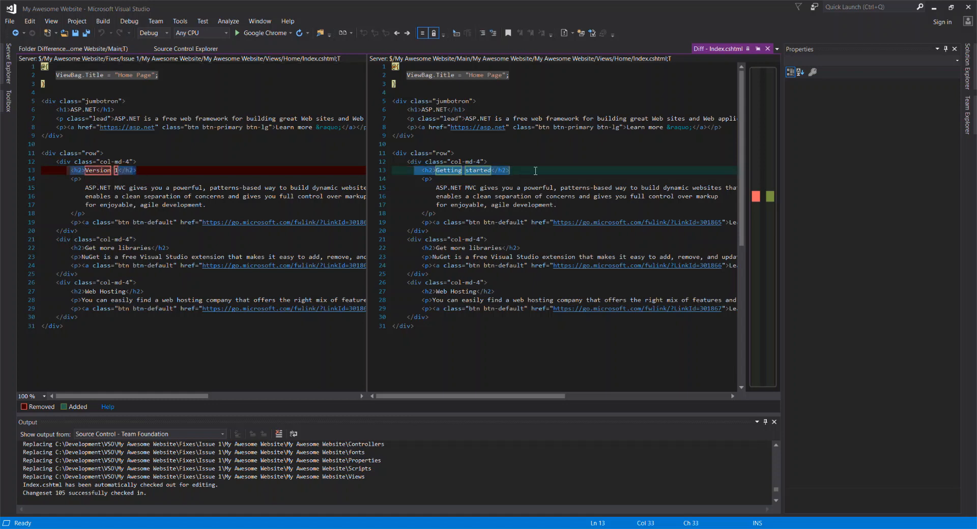
pyautogui.click(448, 173)
pyautogui.moveTo(445, 174); pyautogui.dragTo(465, 174)
pyautogui.click(479, 173)
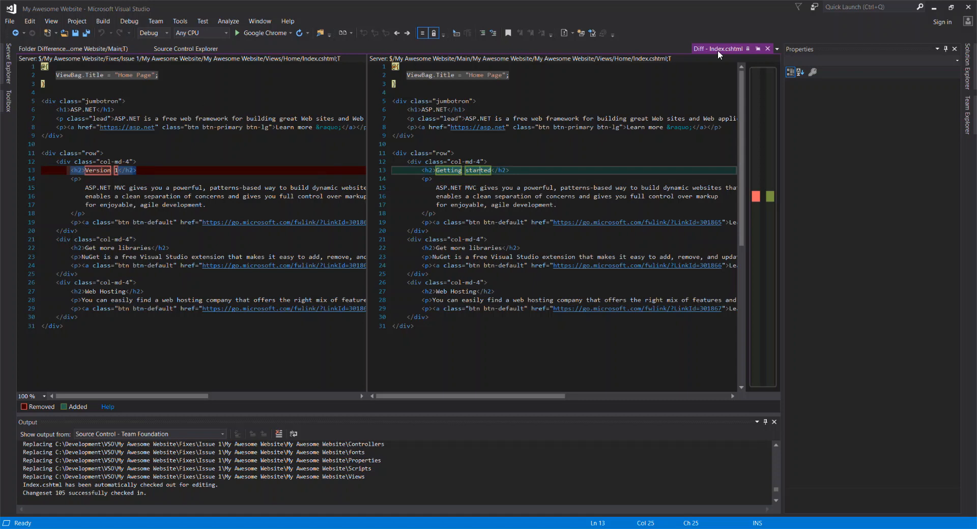
pyautogui.click(768, 48)
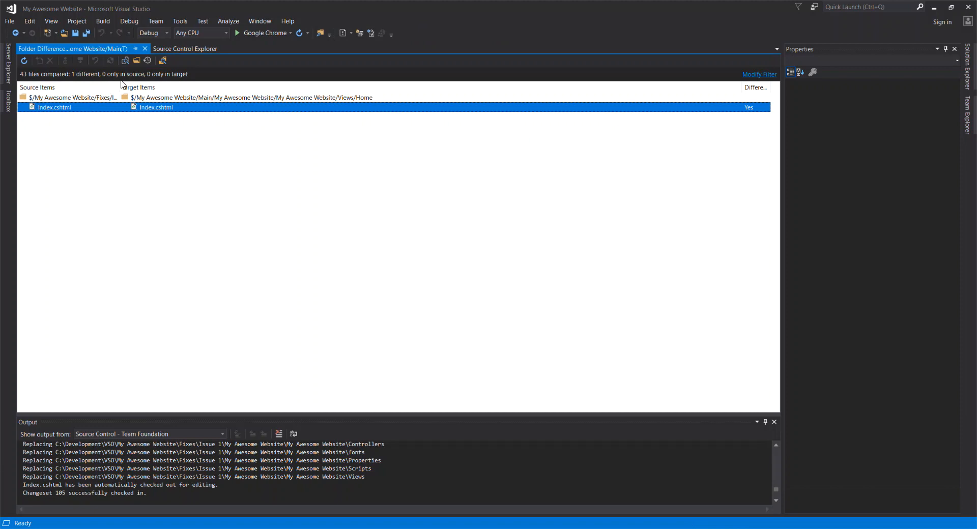
# Widen the source items column to check the compared paths of Index.cshtml, then close the folder comparison.
pyautogui.moveTo(119, 86); pyautogui.dragTo(172, 87)
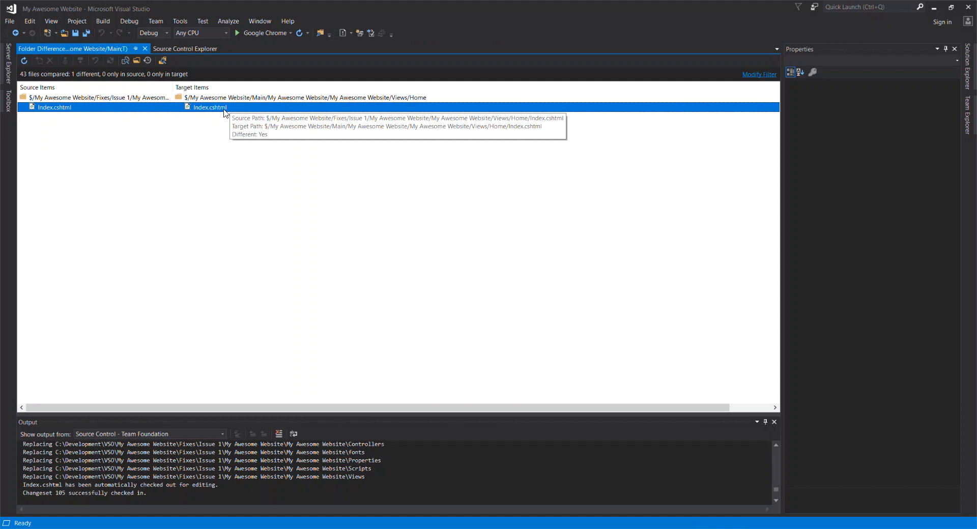
pyautogui.rightClick(103, 110)
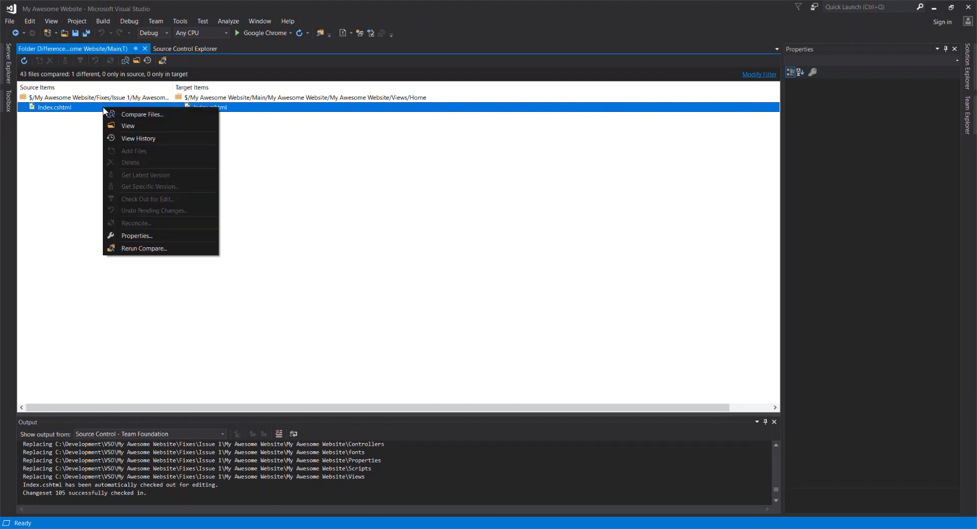
pyautogui.click(61, 164)
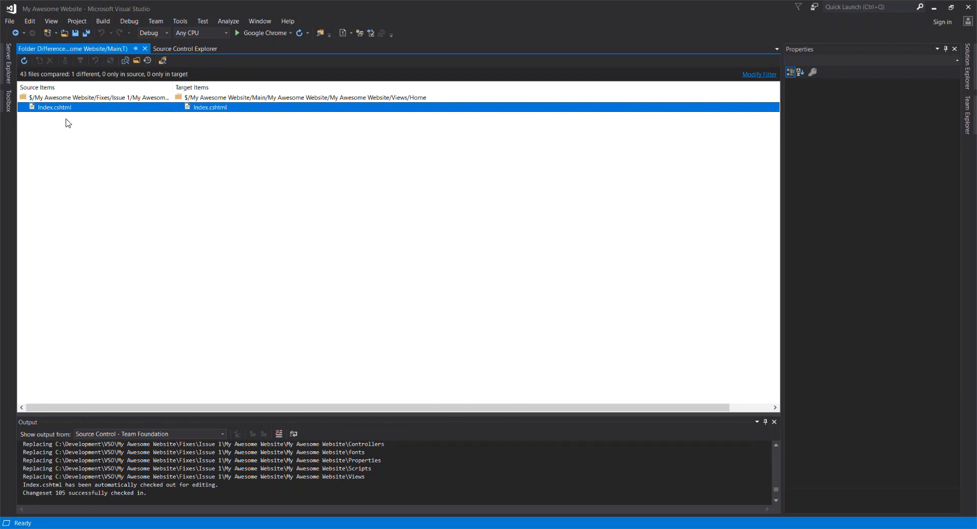
pyautogui.click(146, 49)
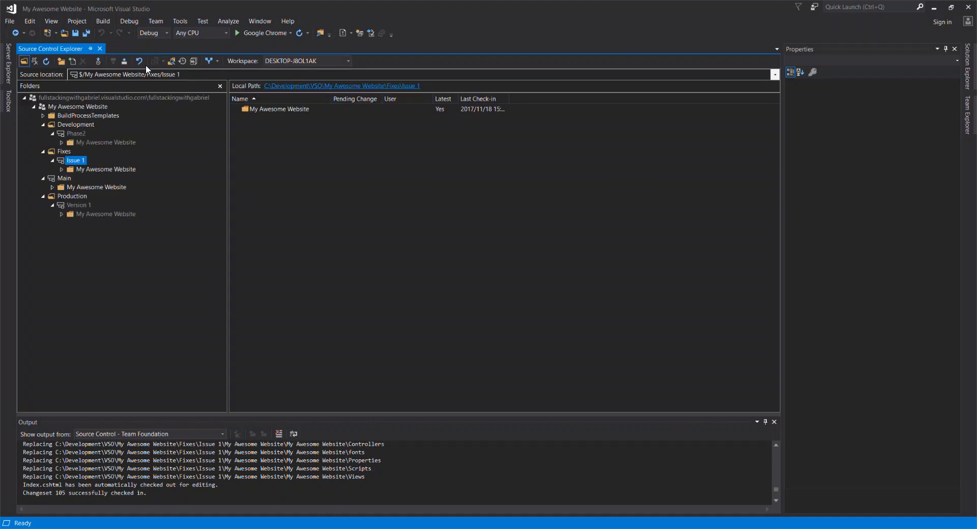
# Merge all changes up to the latest version from the Issue 1 branch into the target branch $/My Awesome Website/Main.
pyautogui.rightClick(80, 164)
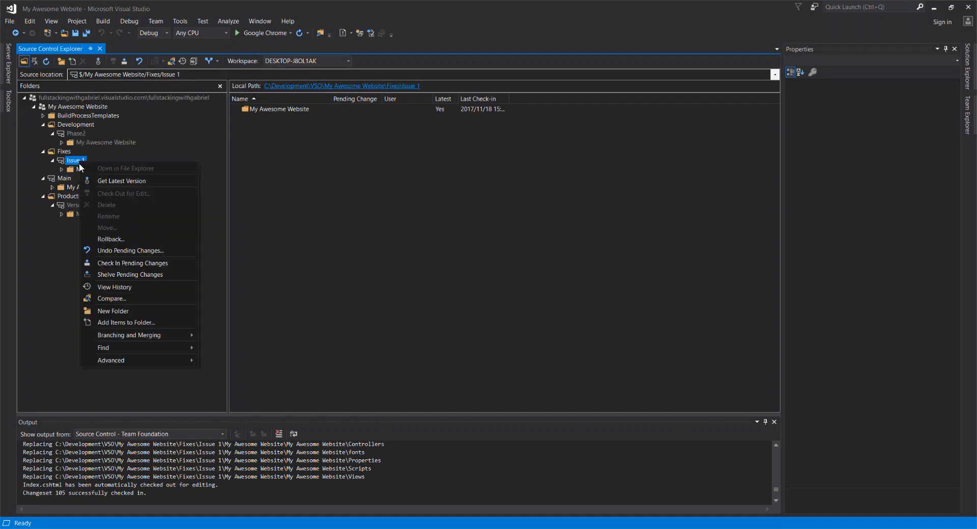
pyautogui.moveTo(152, 336)
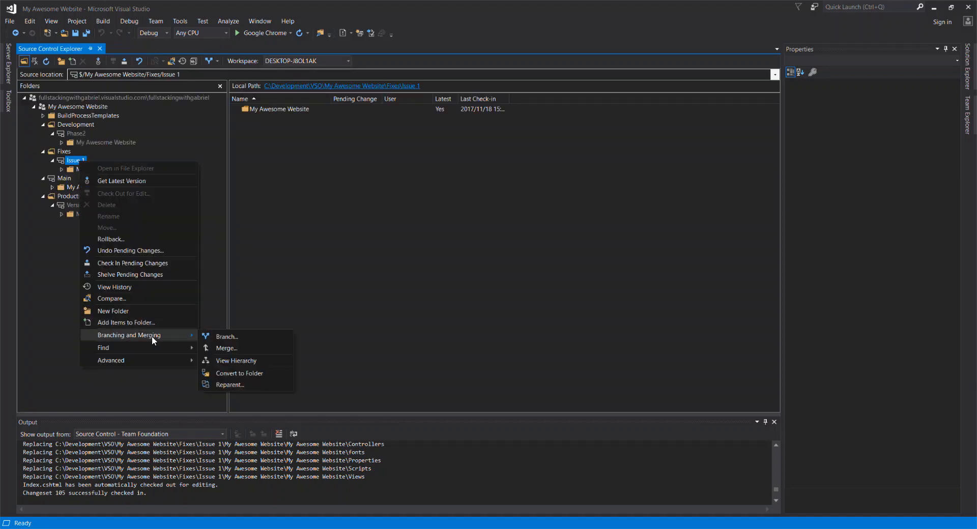
pyautogui.click(224, 348)
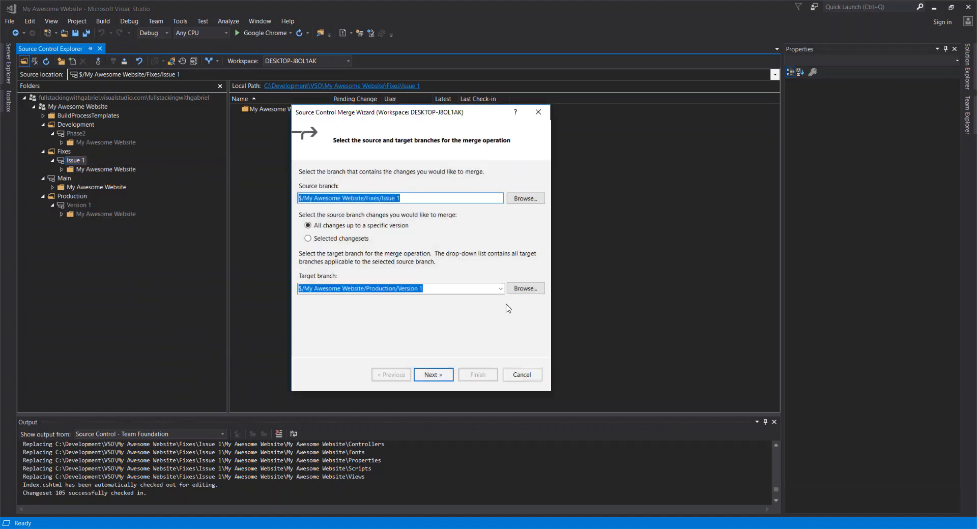
pyautogui.click(526, 288)
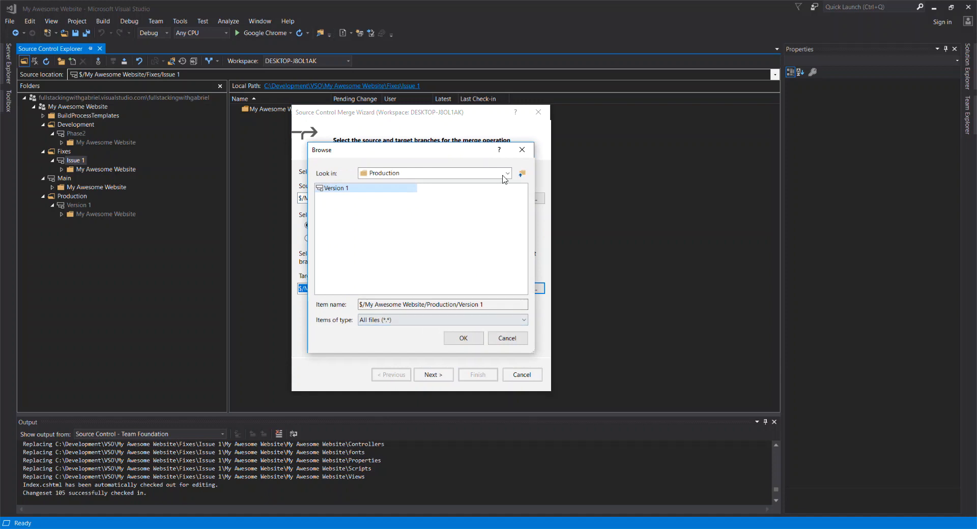
pyautogui.click(507, 173)
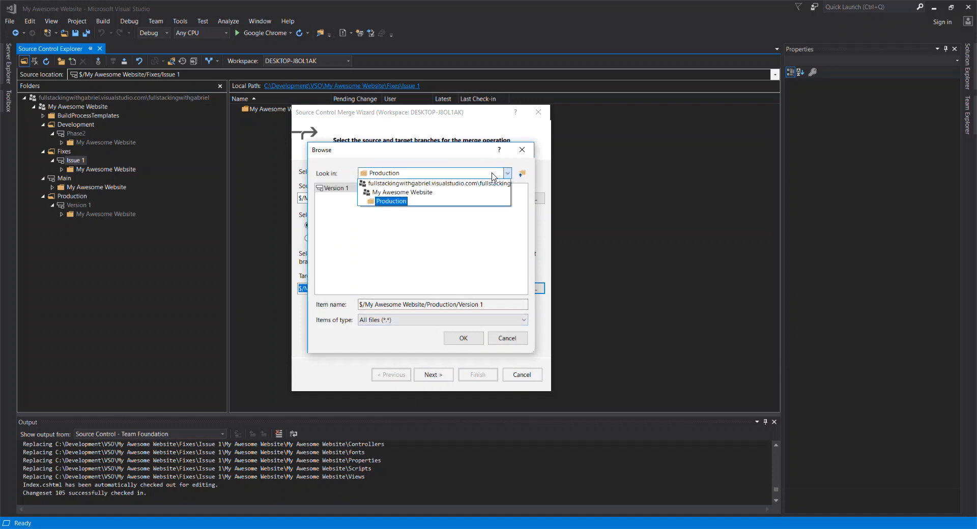
pyautogui.click(402, 193)
pyautogui.click(329, 214)
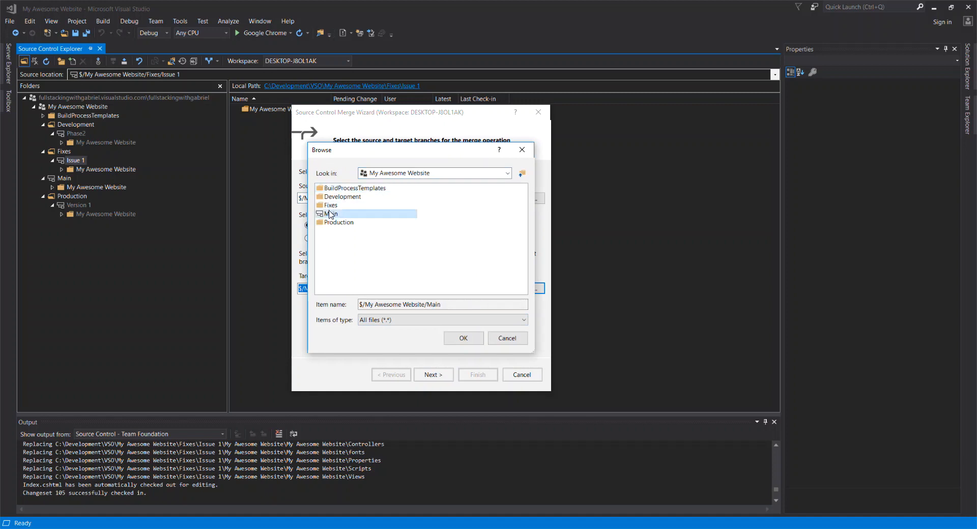
pyautogui.click(458, 338)
pyautogui.click(442, 377)
pyautogui.click(442, 377)
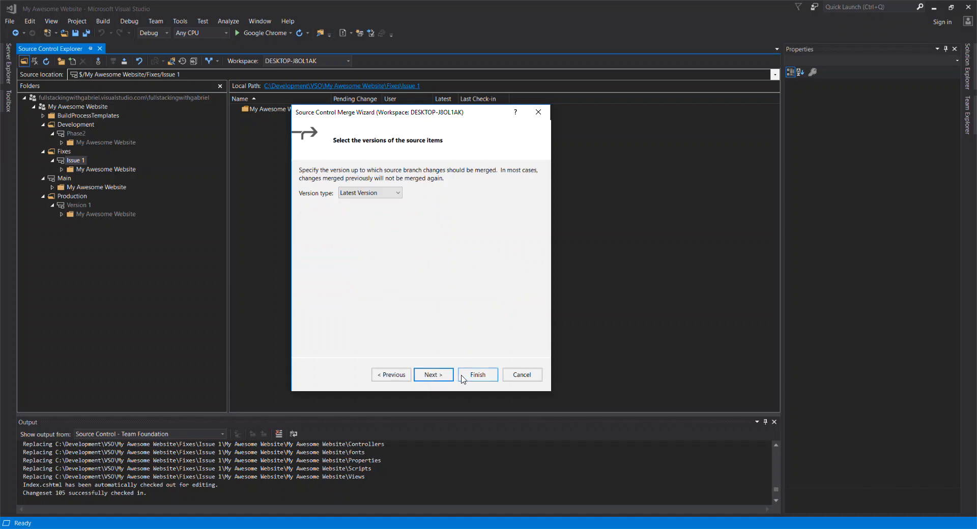
pyautogui.click(474, 375)
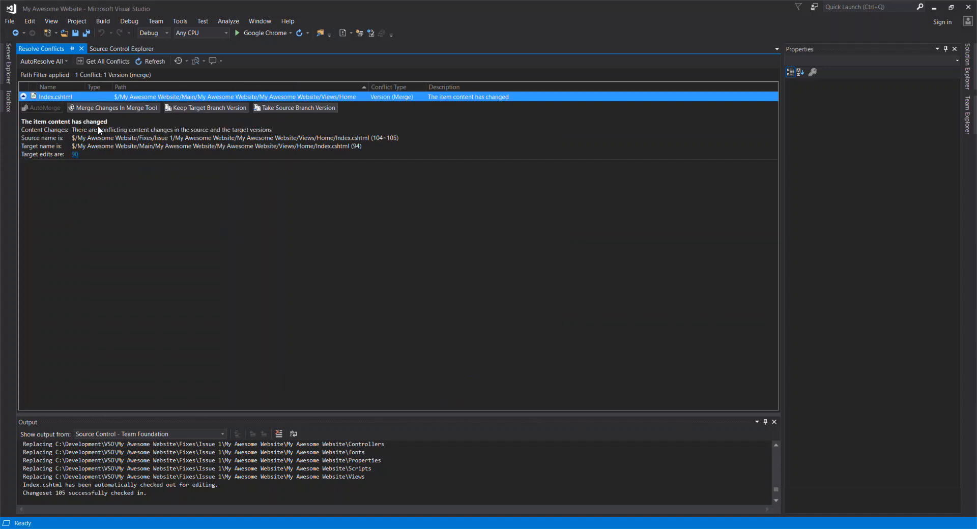
# Resolve the Index.cshtml merge conflict by keeping the source's "Version 1" heading on line 13, accept the merge and close the conflict list.
pyautogui.rightClick(108, 108)
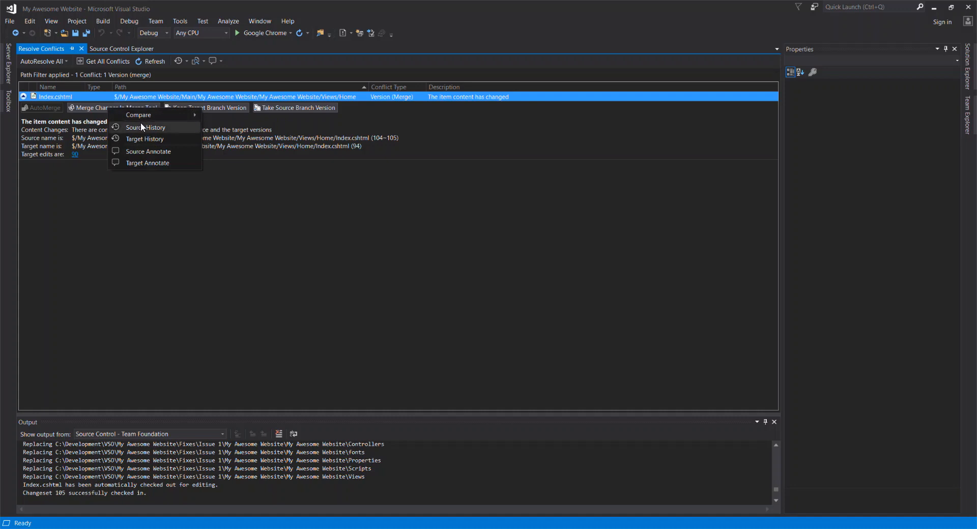
pyautogui.click(93, 114)
pyautogui.click(118, 108)
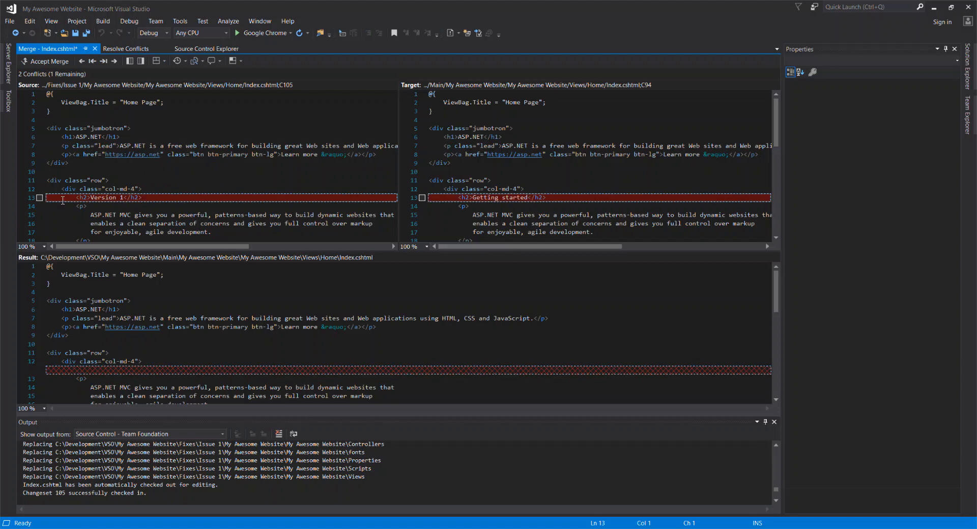
pyautogui.click(42, 198)
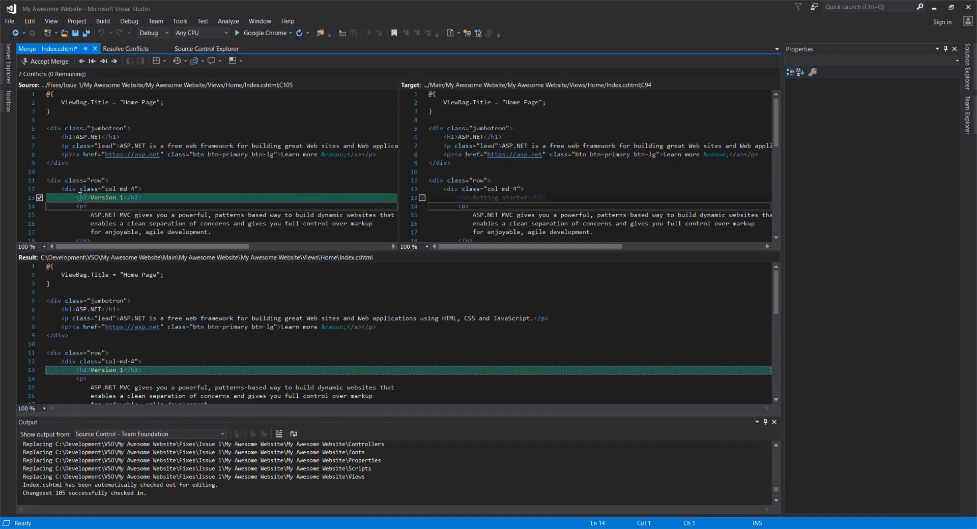
pyautogui.click(54, 62)
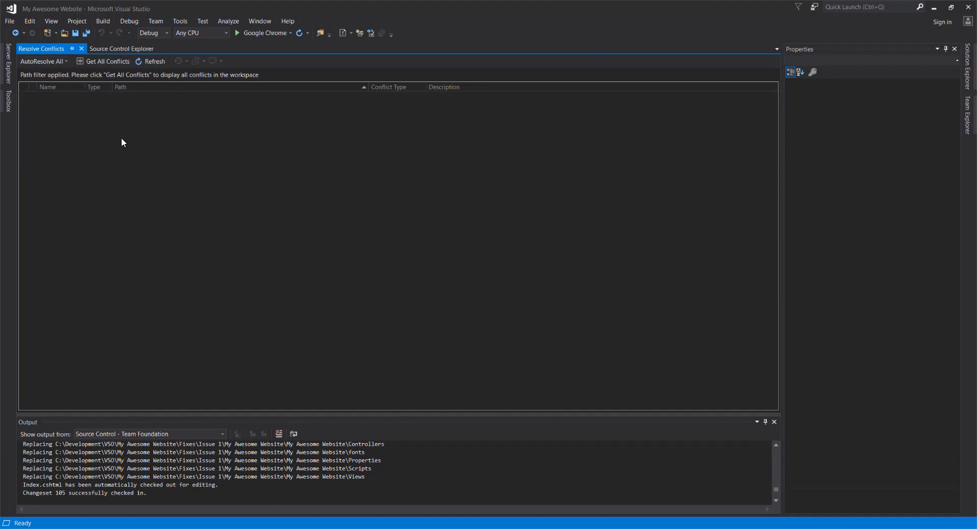
pyautogui.click(80, 49)
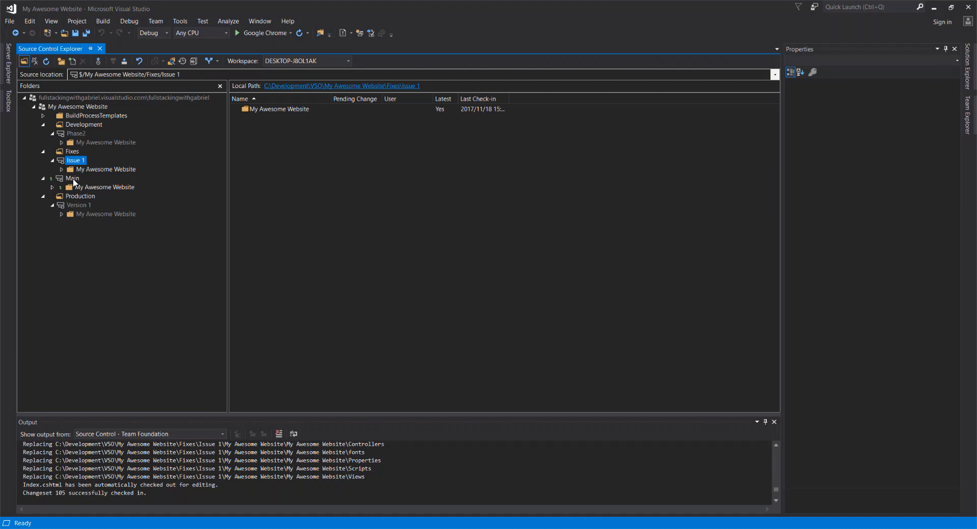
pyautogui.click(53, 187)
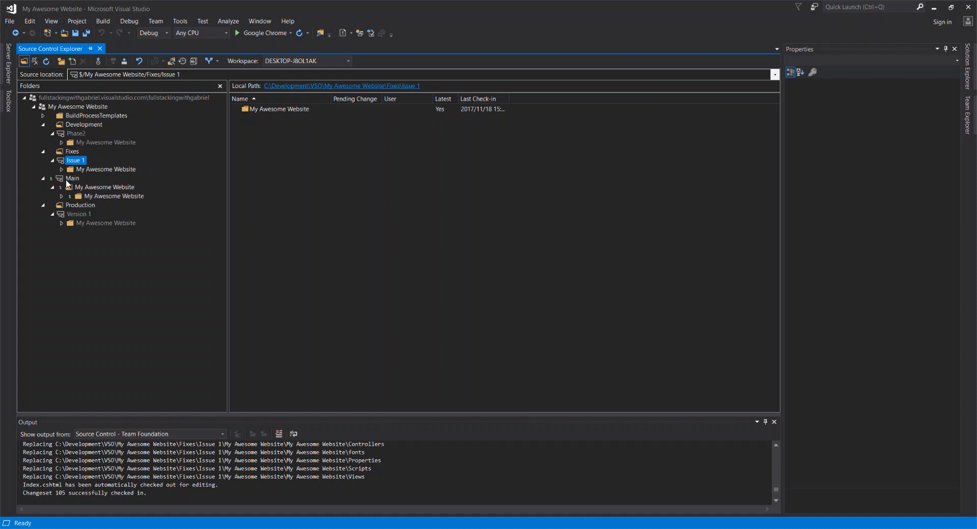
pyautogui.click(62, 107)
pyautogui.rightClick(62, 107)
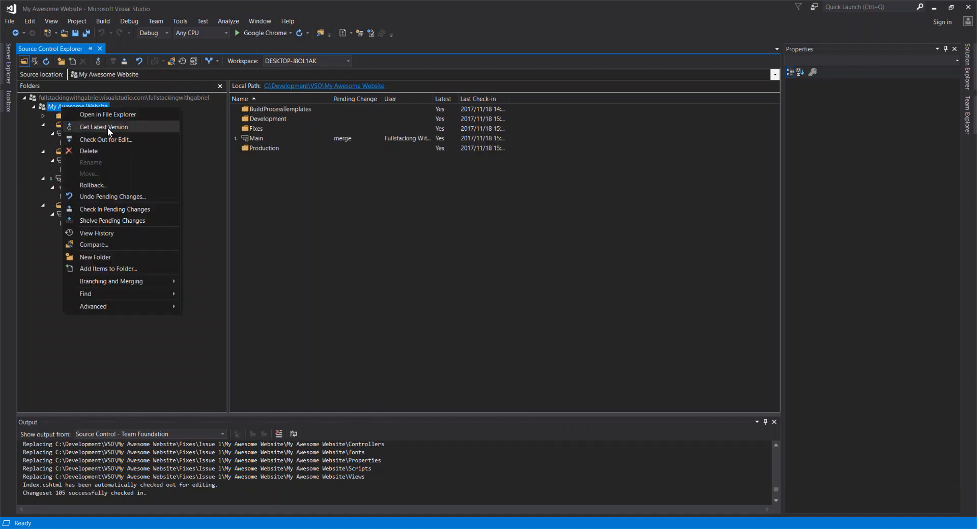
pyautogui.click(42, 216)
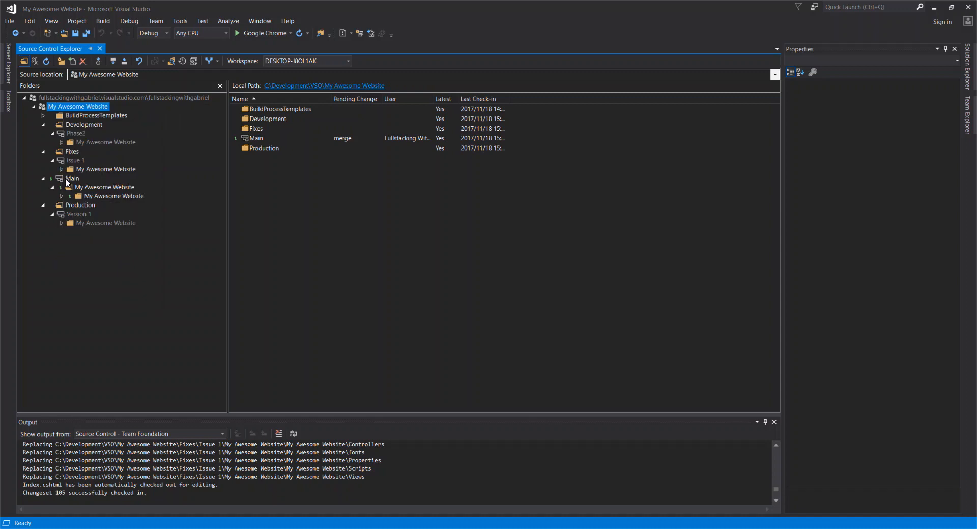
# Check in the pending merge changes on the Main branch with the comment "apply fix 1".
pyautogui.rightClick(66, 180)
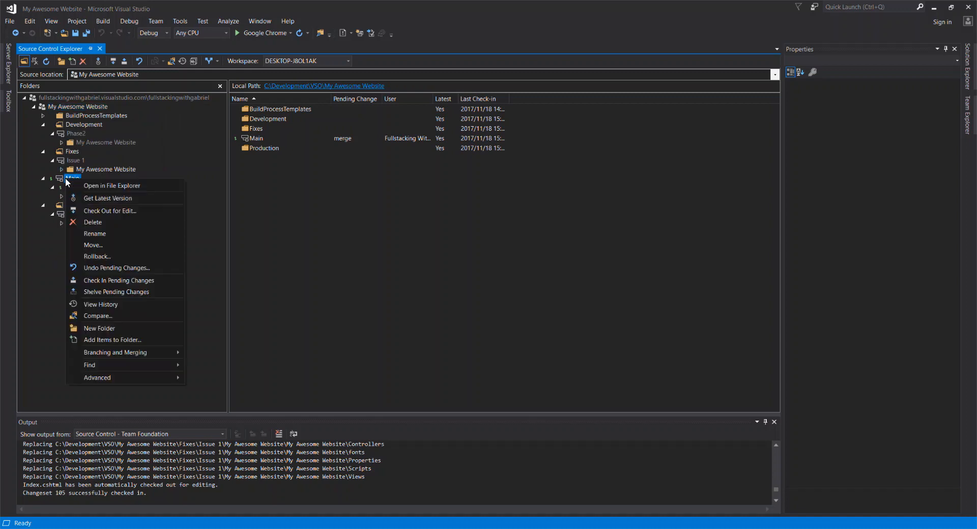
pyautogui.click(108, 281)
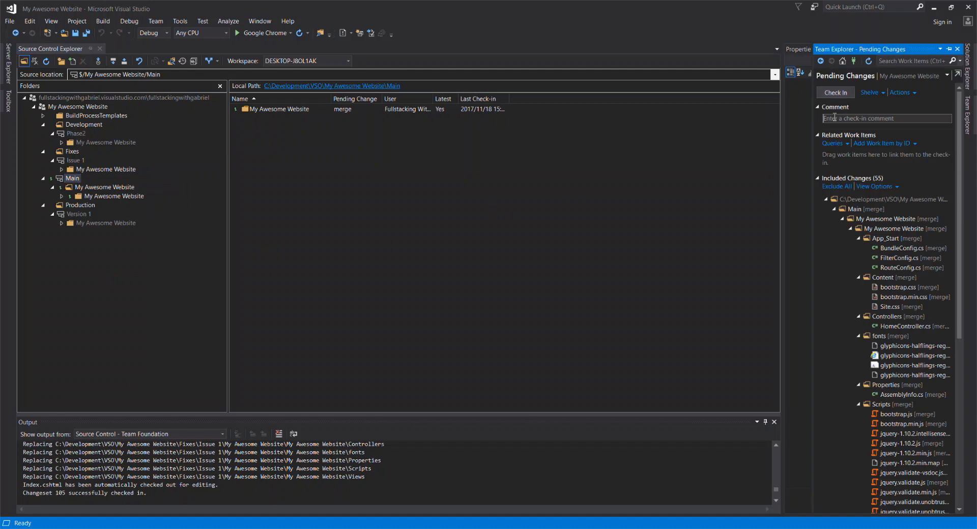
pyautogui.click(834, 117)
pyautogui.write('apply fix 1')
pyautogui.click(836, 92)
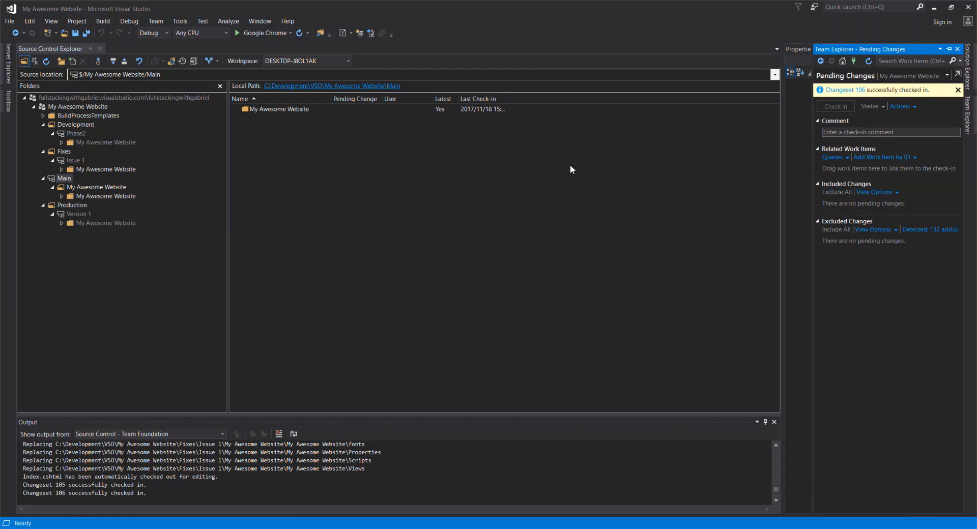
# Start a new branch from the latest version of Main with $/My Awesome Website/Production as the target folder.
pyautogui.rightClick(64, 179)
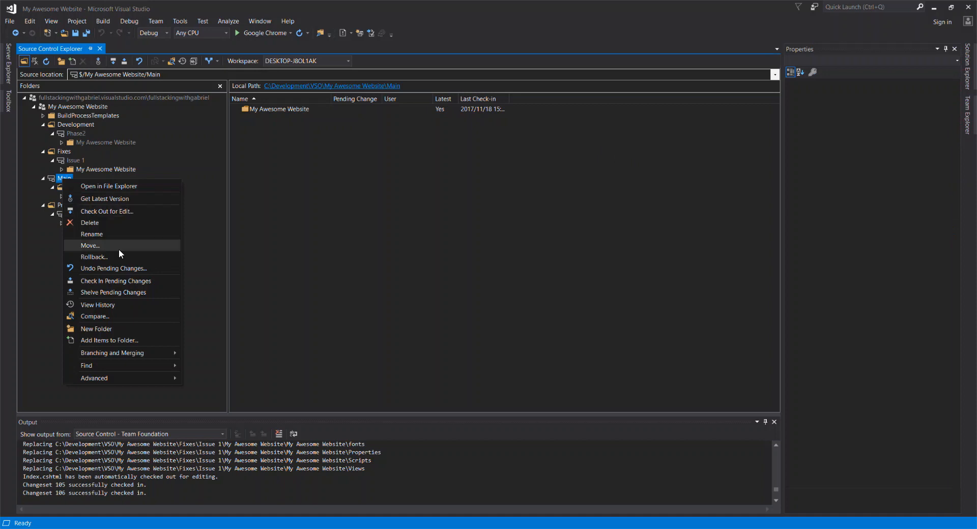
pyautogui.moveTo(117, 354)
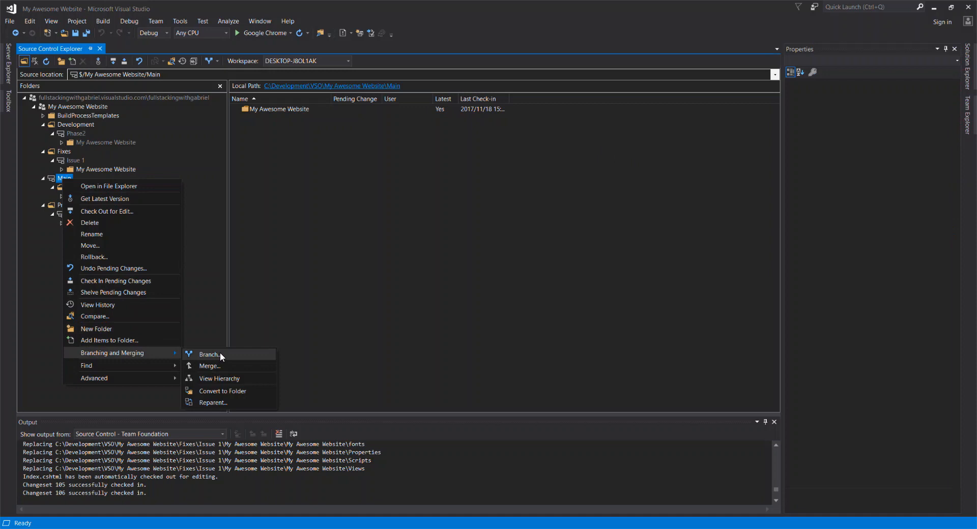
pyautogui.click(218, 355)
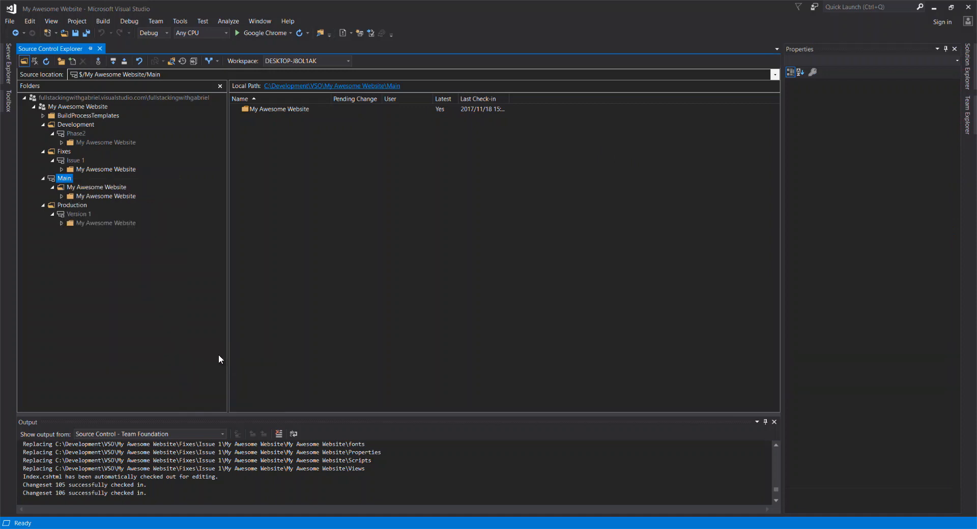
pyautogui.click(652, 216)
pyautogui.click(420, 208)
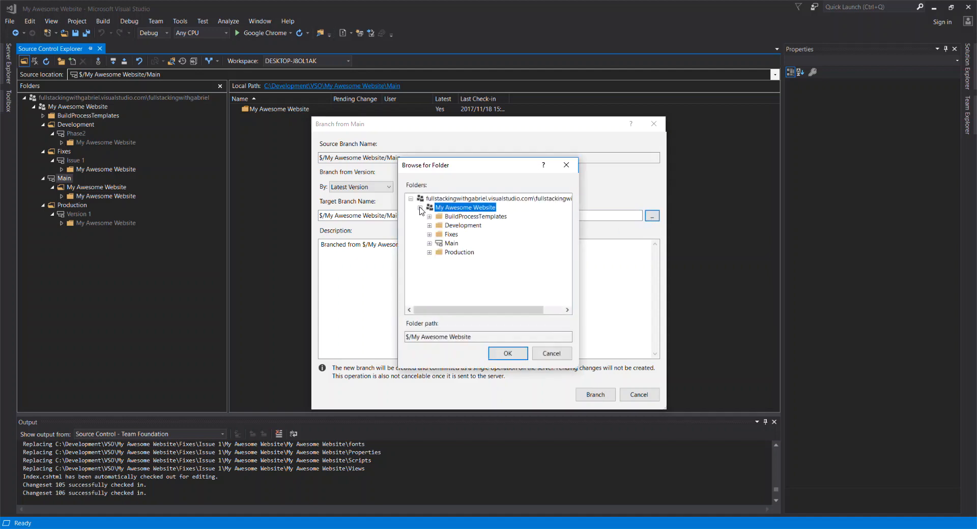
pyautogui.click(429, 253)
pyautogui.click(458, 252)
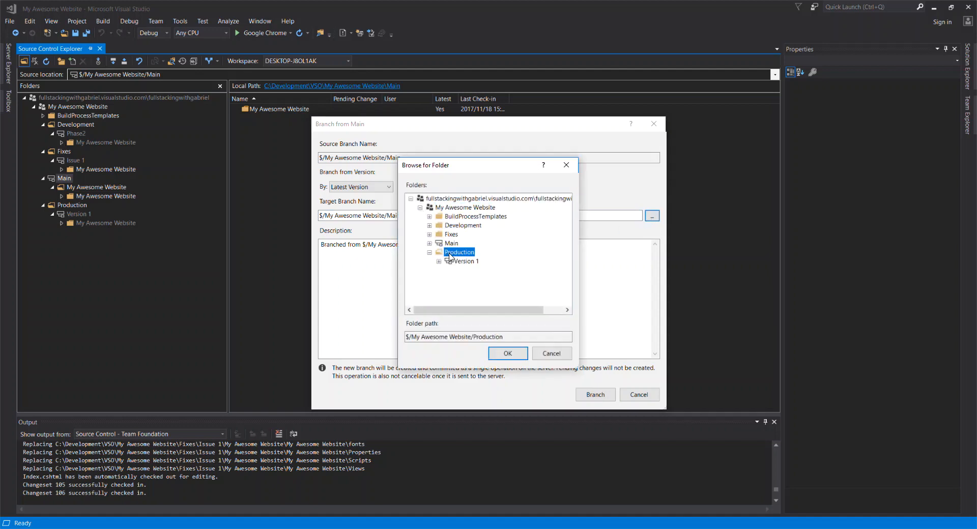
pyautogui.click(507, 354)
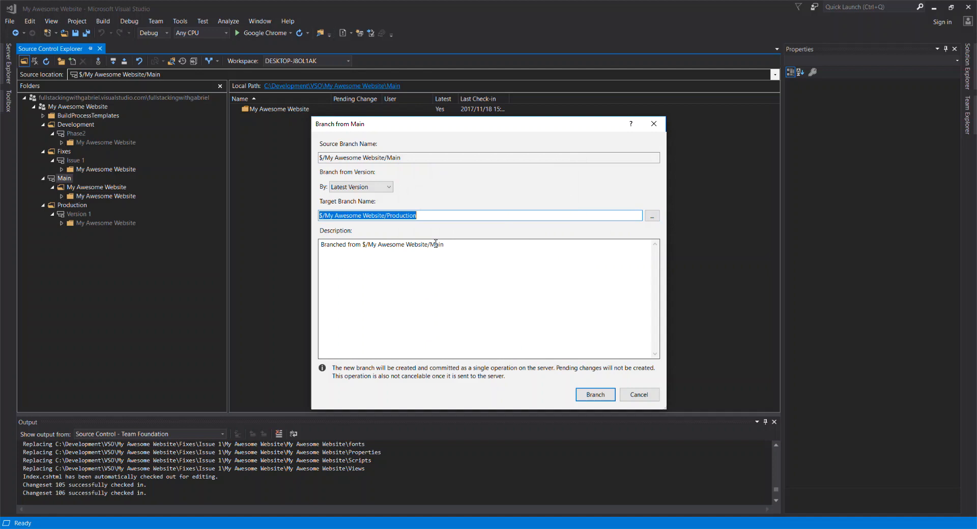
# Complete the target branch name as $/My Awesome Website/Production/Version 1.1 and create the branch.
pyautogui.click(424, 219)
pyautogui.write('/Version')
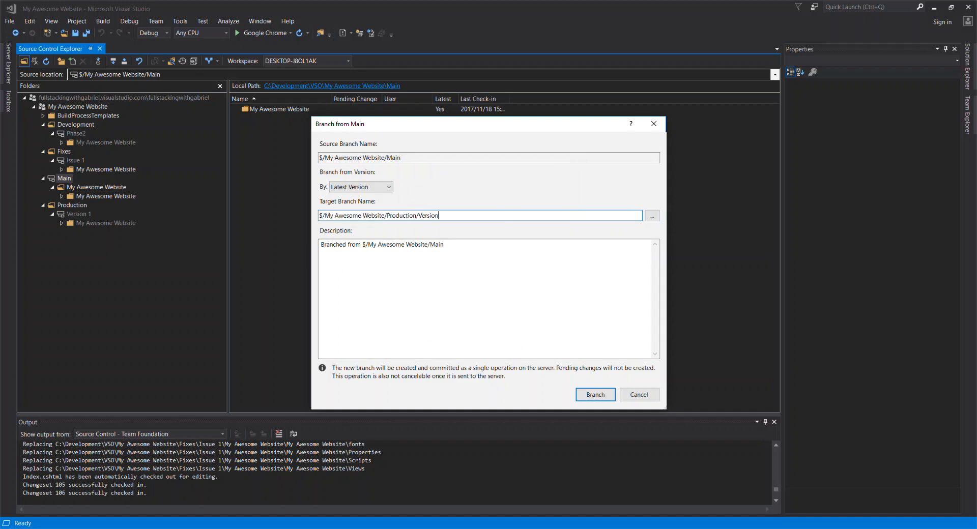
pyautogui.write(' 1.1')
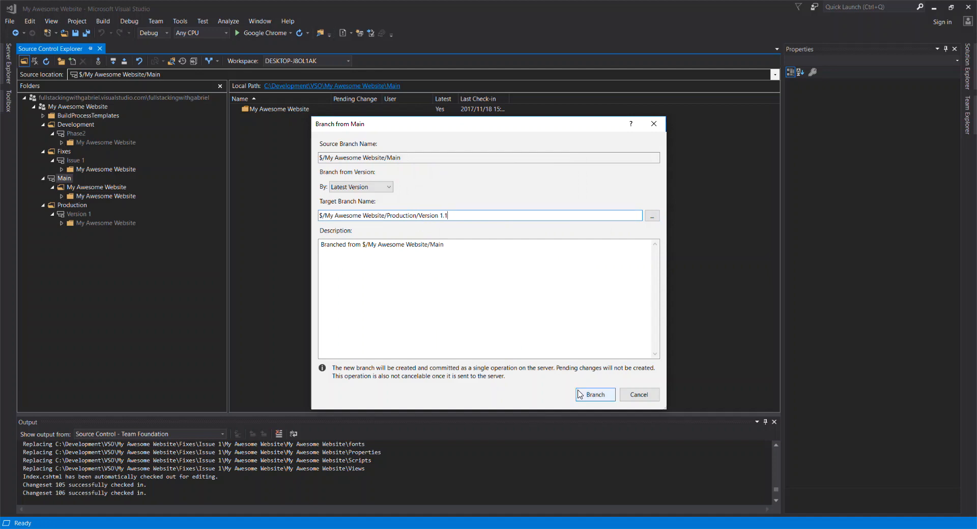
pyautogui.click(596, 394)
pyautogui.click(489, 329)
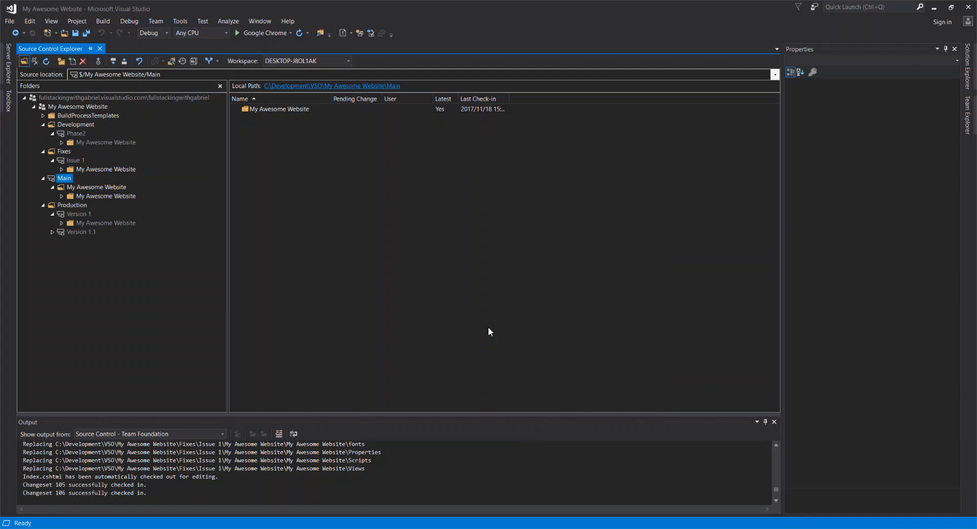